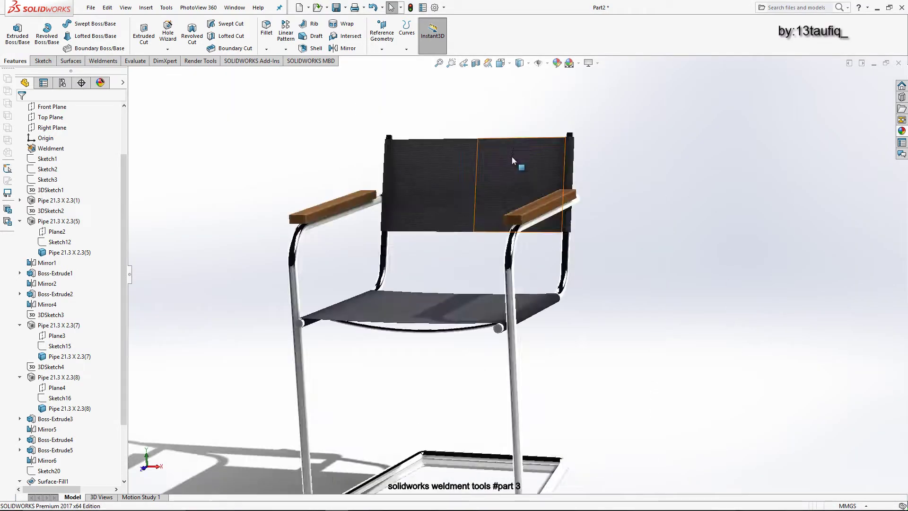
# Step: Orbit the chair to a side-on angle and switch to a plain shaded display style
pyautogui.moveTo(541, 159)
pyautogui.mouseDown(button='middle')
pyautogui.moveTo(412, 141)
pyautogui.moveTo(373, 162)
pyautogui.moveTo(381, 176)
pyautogui.moveTo(491, 233)
pyautogui.mouseUp(button='middle')
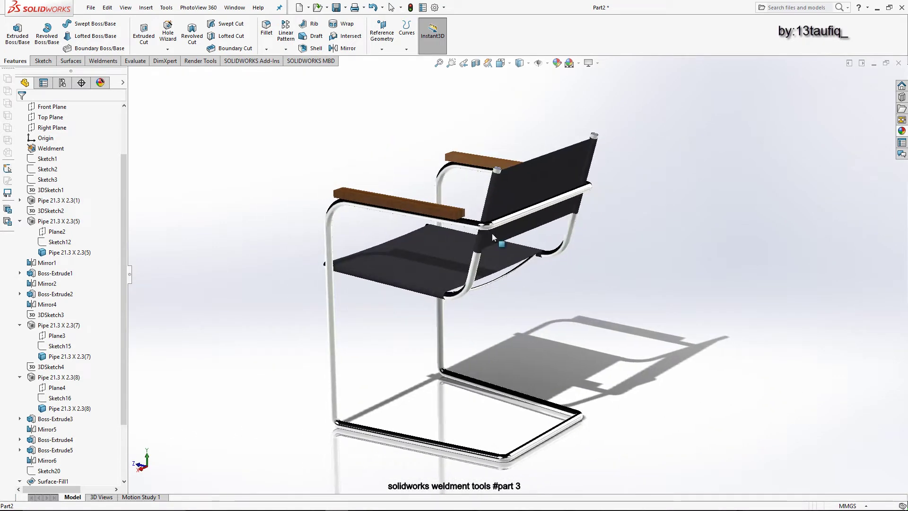
pyautogui.moveTo(497, 191); pyautogui.dragTo(589, 280, button='middle')
pyautogui.click(528, 63)
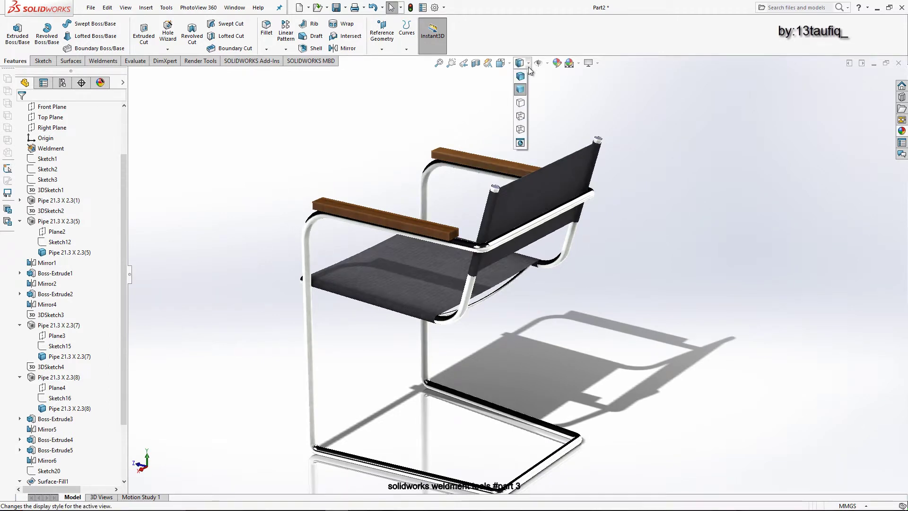
pyautogui.click(520, 142)
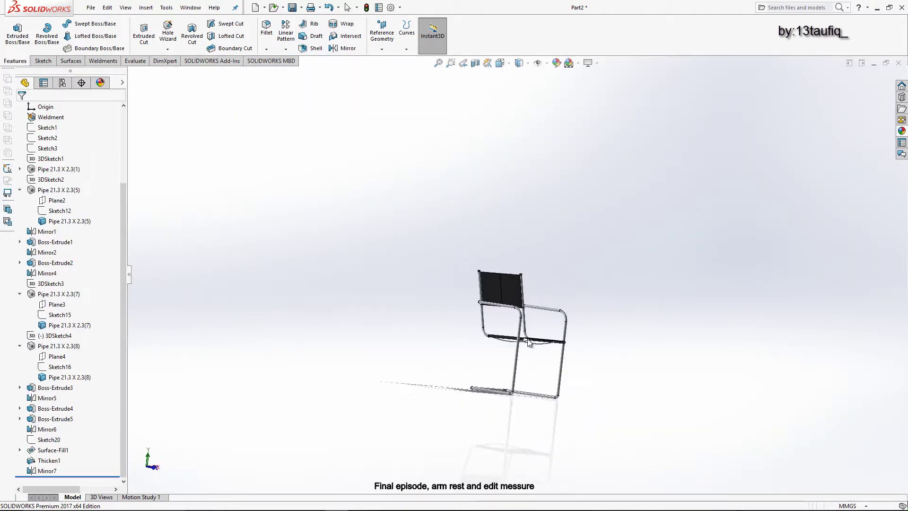
# Step: Change Sketch1's 950 chair height dimension to 900 and rebuild the frame
pyautogui.hotkey('ctrl', '7')
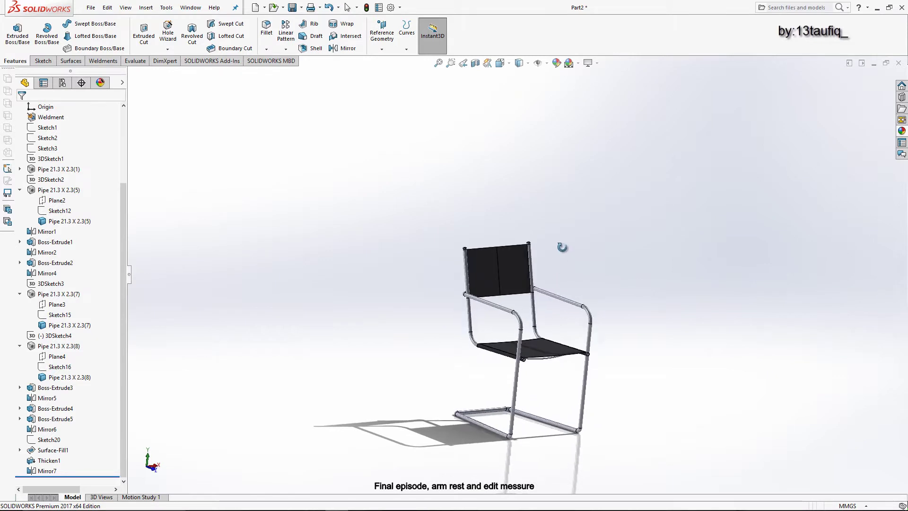
pyautogui.click(468, 312)
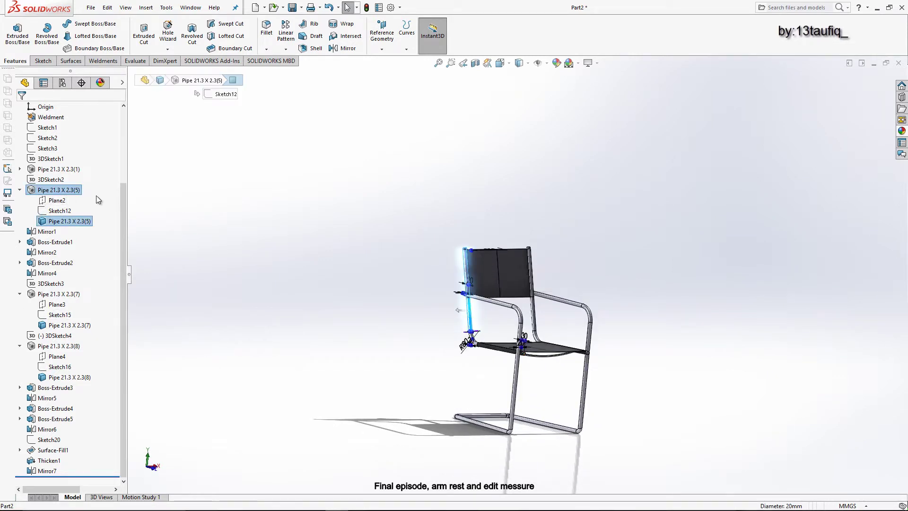
pyautogui.scroll(3, 98, 199)
pyautogui.click(47, 221)
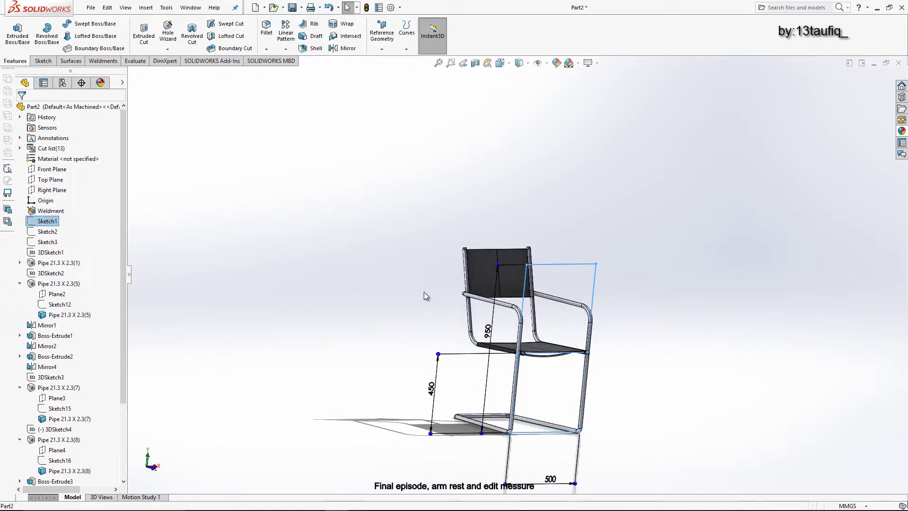
pyautogui.doubleClick(489, 333)
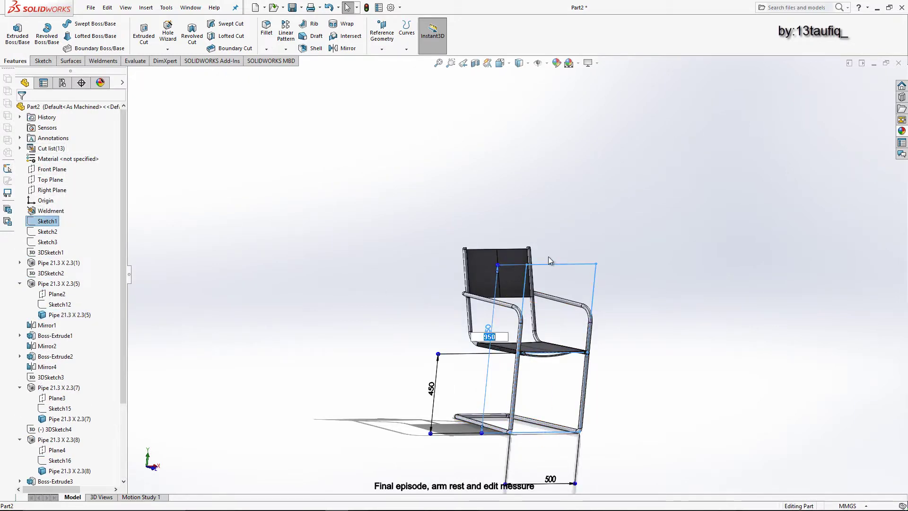
pyautogui.write('800')
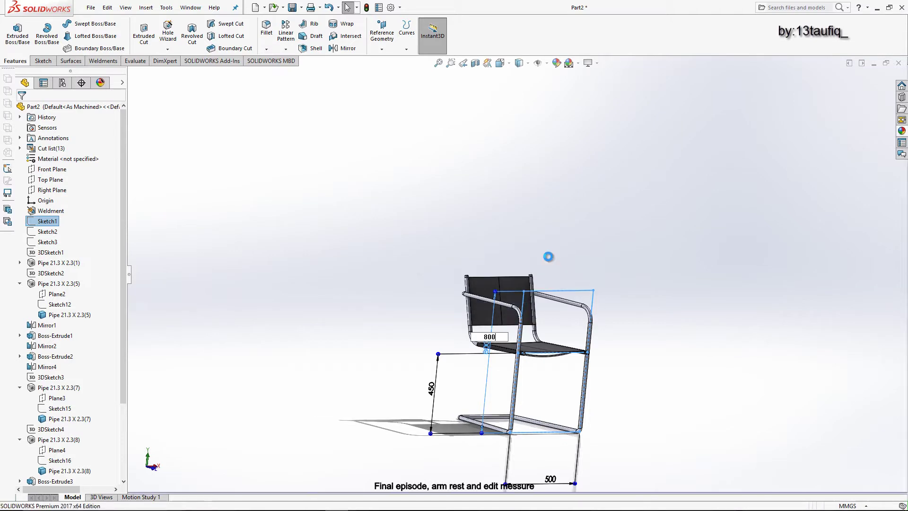
pyautogui.doubleClick(490, 350)
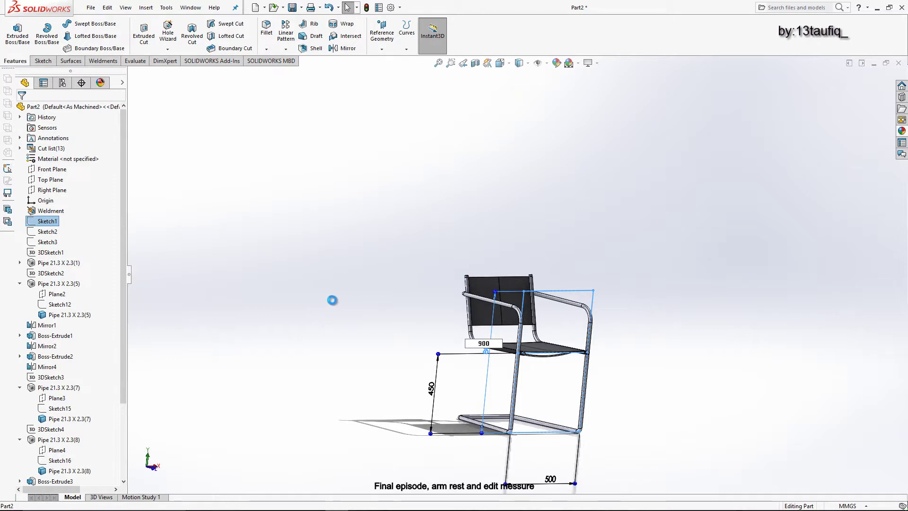
pyautogui.click(333, 303)
pyautogui.click(364, 8)
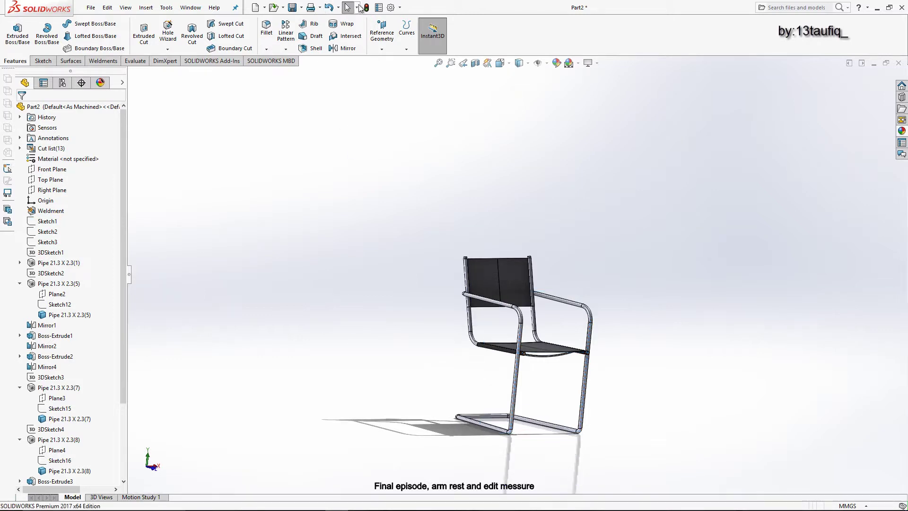
pyautogui.moveTo(562, 253)
pyautogui.mouseDown(button='middle')
pyautogui.moveTo(431, 274)
pyautogui.moveTo(582, 314)
pyautogui.moveTo(545, 327)
pyautogui.moveTo(567, 308)
pyautogui.mouseUp(button='middle')
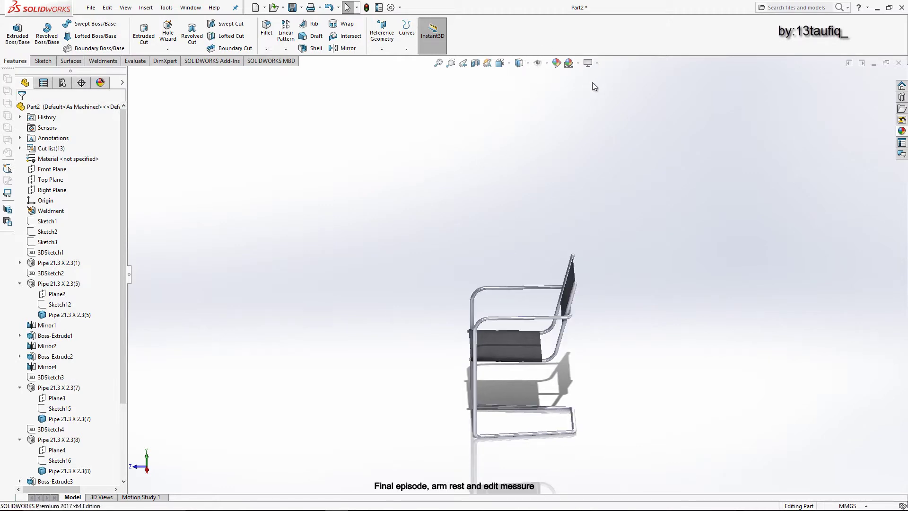
# Step: Zoom to a front three-quarter view and set the Shaded With Edges display
pyautogui.click(597, 63)
pyautogui.moveTo(616, 277); pyautogui.dragTo(702, 269, button='middle')
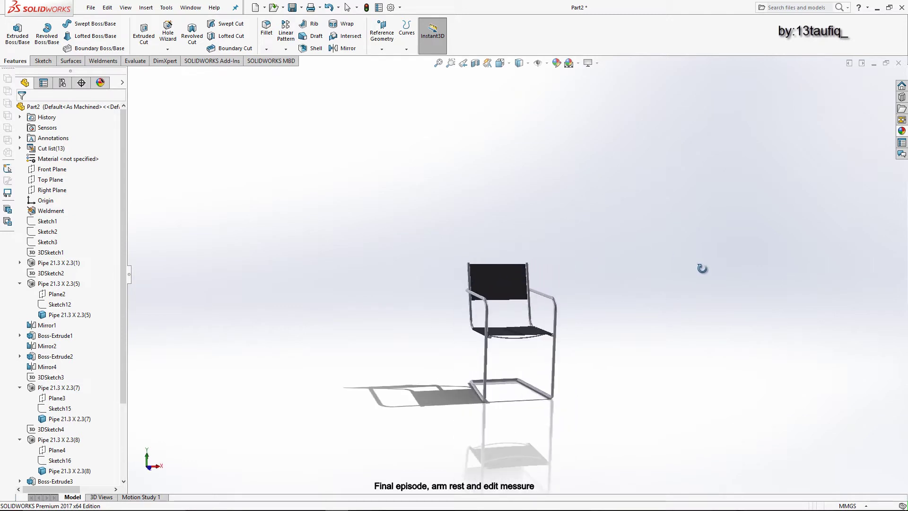
pyautogui.scroll(3, 527, 294)
pyautogui.moveTo(530, 294)
pyautogui.mouseDown(button='middle')
pyautogui.moveTo(536, 313)
pyautogui.moveTo(540, 290)
pyautogui.mouseUp(button='middle')
pyautogui.click(519, 63)
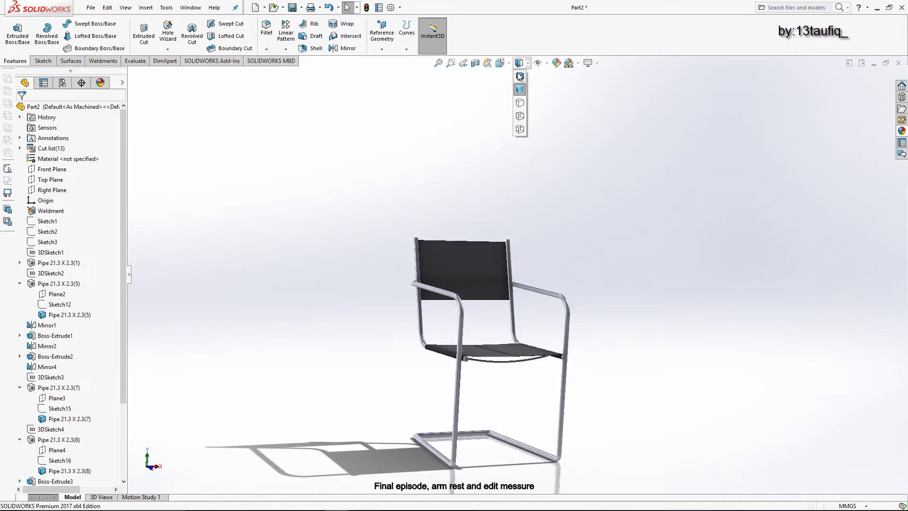
pyautogui.scroll(3, 496, 336)
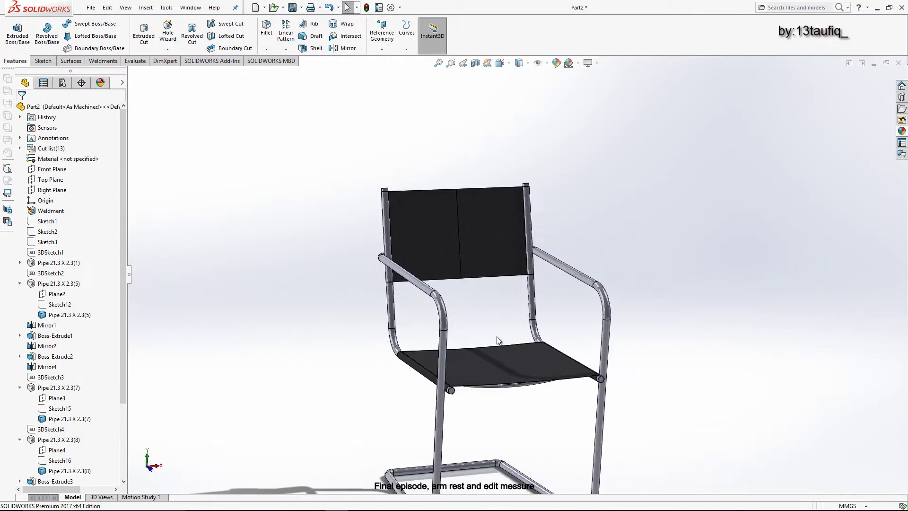
# Step: Apply a cloth appearance to the whole chair back body
pyautogui.click(901, 131)
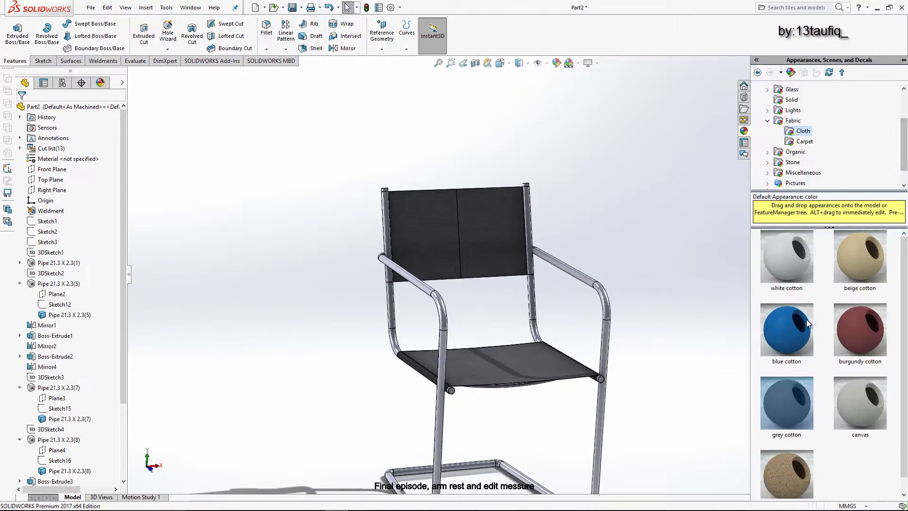
pyautogui.moveTo(787, 406); pyautogui.dragTo(525, 205)
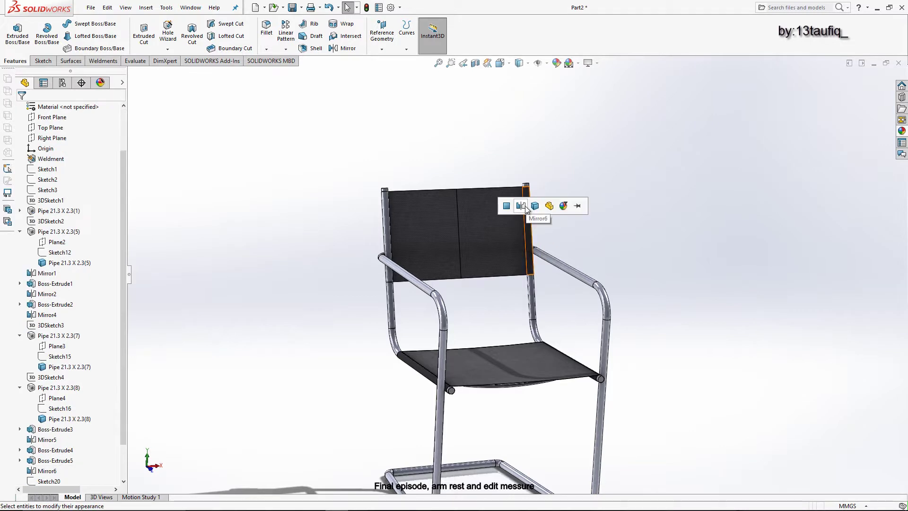
pyautogui.click(901, 131)
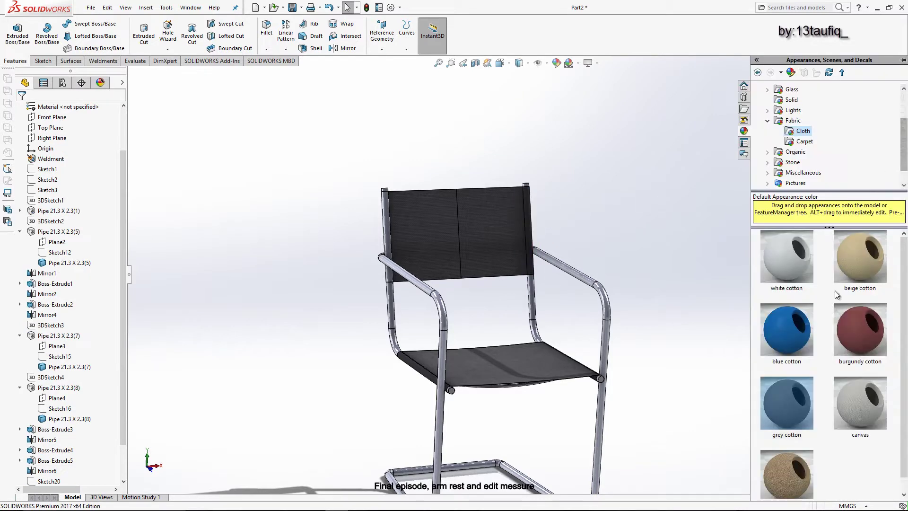
pyautogui.moveTo(787, 396)
pyautogui.mouseDown()
pyautogui.moveTo(378, 215)
pyautogui.moveTo(383, 222)
pyautogui.mouseUp()
pyautogui.click(393, 226)
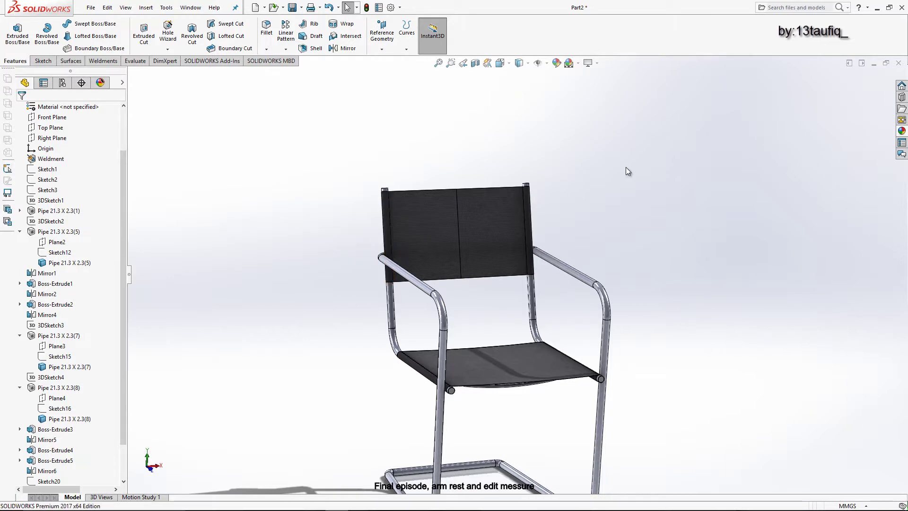
# Step: Drag the Metal > Steel polished steel swatch onto the chair's right arm tube
pyautogui.click(901, 131)
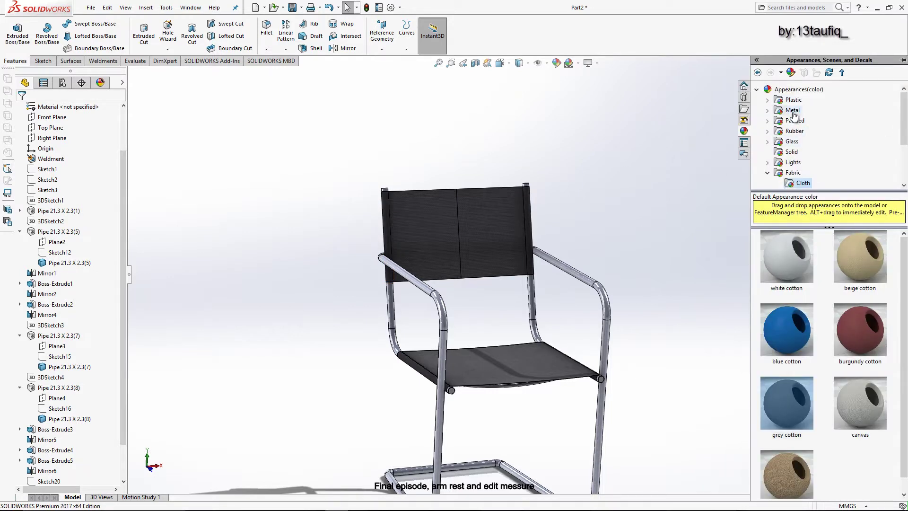
pyautogui.doubleClick(790, 110)
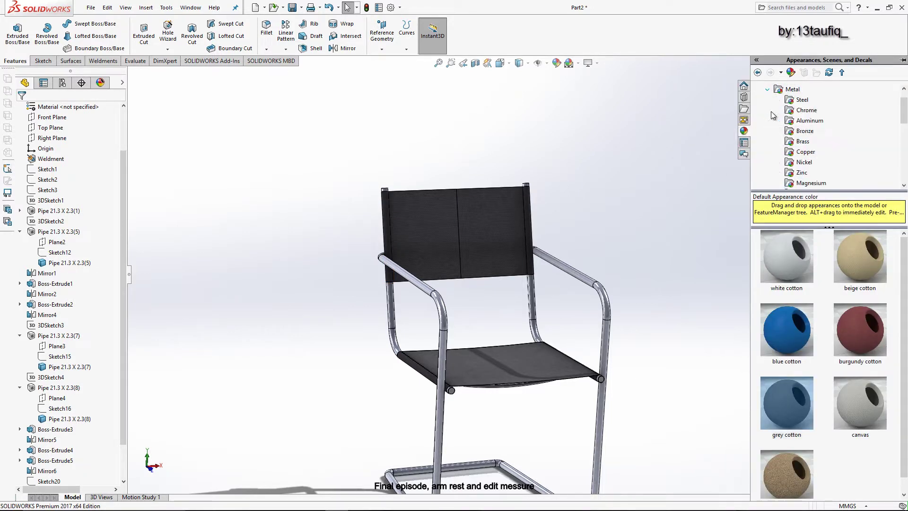
pyautogui.scroll(-3, 799, 152)
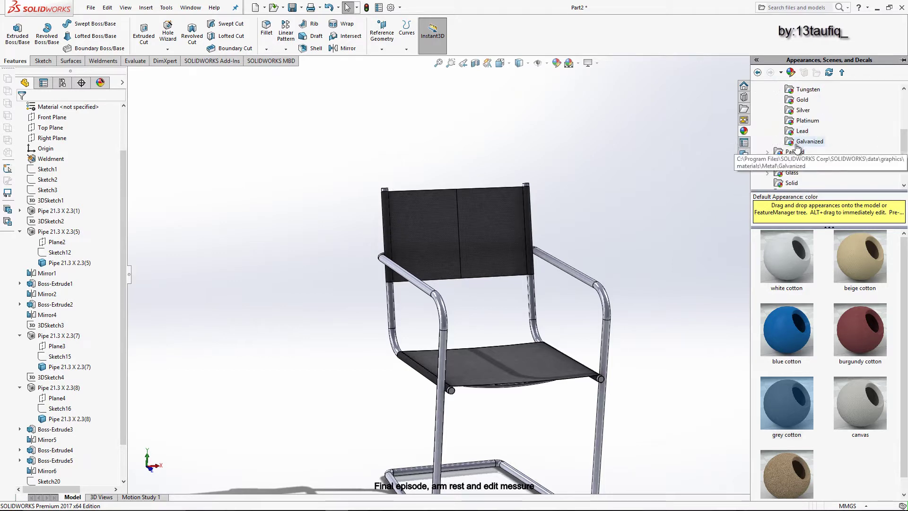
pyautogui.scroll(1, 799, 133)
pyautogui.scroll(1, 801, 120)
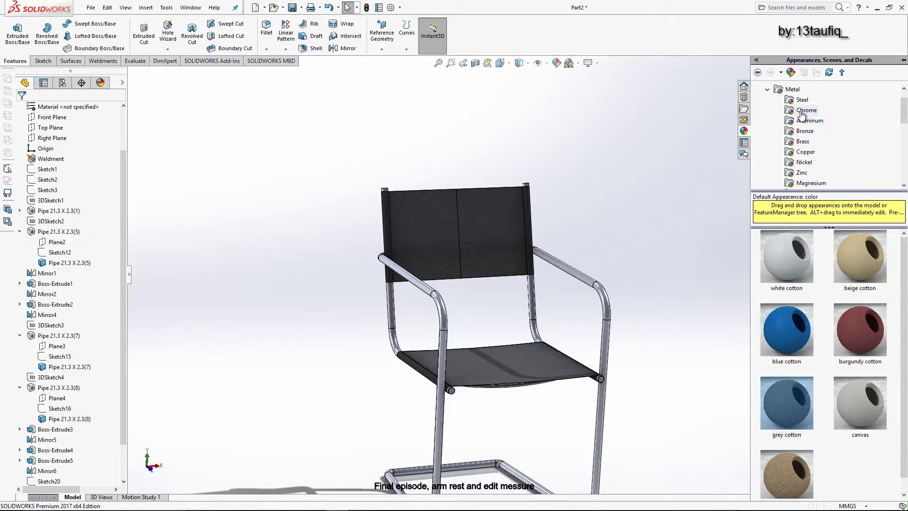
pyautogui.scroll(1, 803, 110)
pyautogui.click(801, 100)
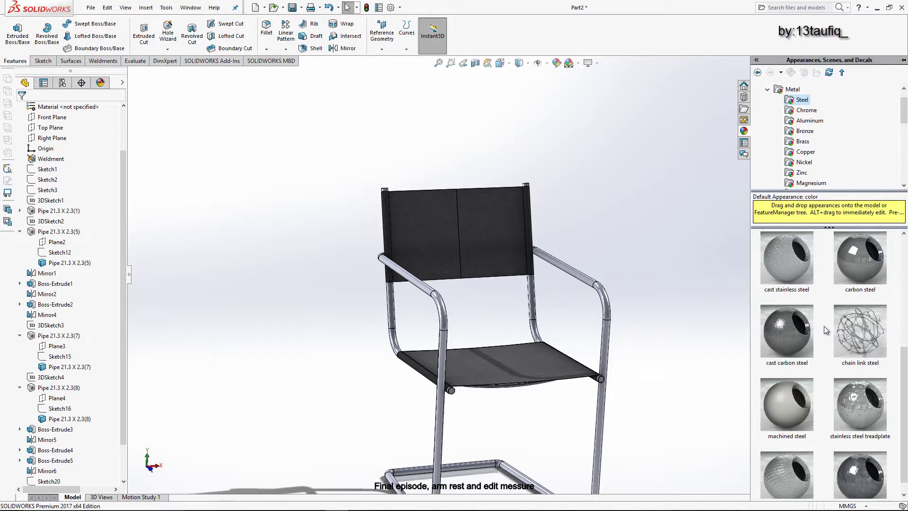
pyautogui.scroll(-1, 823, 325)
pyautogui.scroll(1, 823, 325)
pyautogui.moveTo(789, 268); pyautogui.dragTo(582, 276)
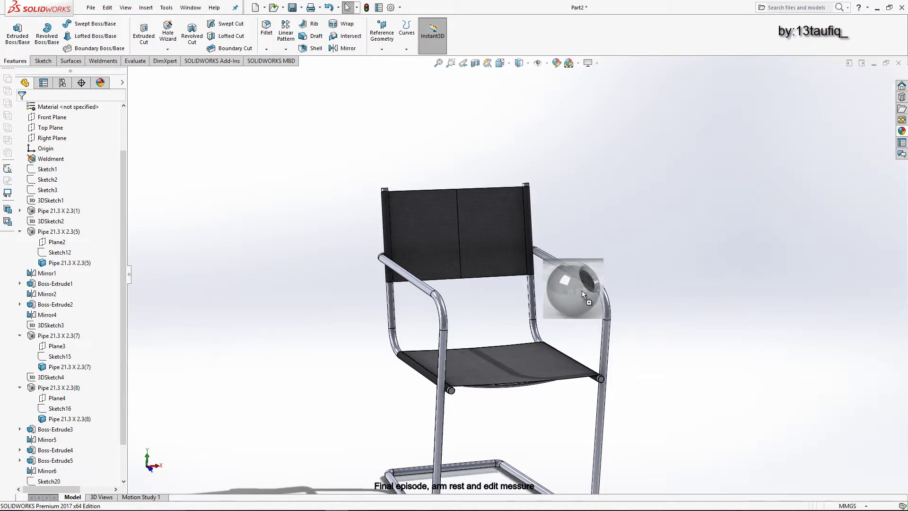
# Step: Give both arm tubes the polished steel appearance, applied to the whole arm body
pyautogui.click(581, 277)
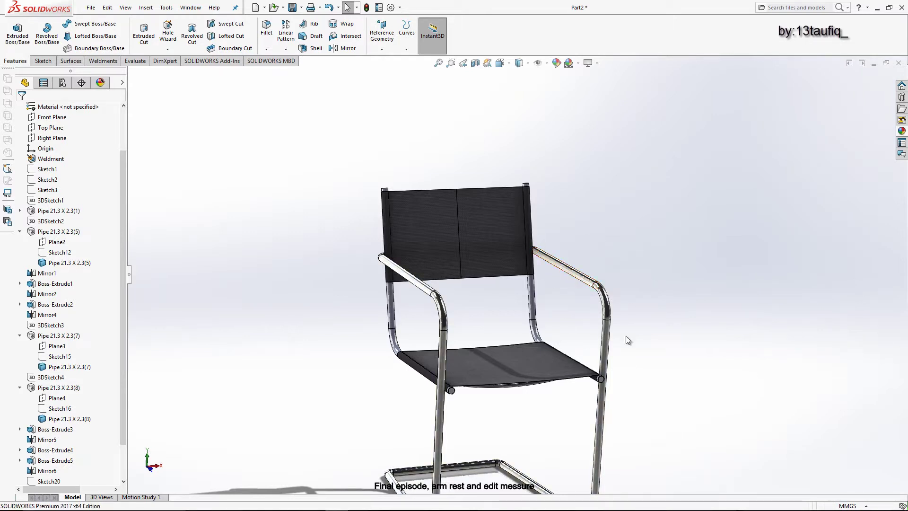
pyautogui.moveTo(625, 336)
pyautogui.mouseDown(button='middle')
pyautogui.moveTo(640, 339)
pyautogui.moveTo(670, 392)
pyautogui.moveTo(458, 351)
pyautogui.moveTo(593, 371)
pyautogui.moveTo(563, 296)
pyautogui.moveTo(770, 209)
pyautogui.mouseUp(button='middle')
pyautogui.click(896, 130)
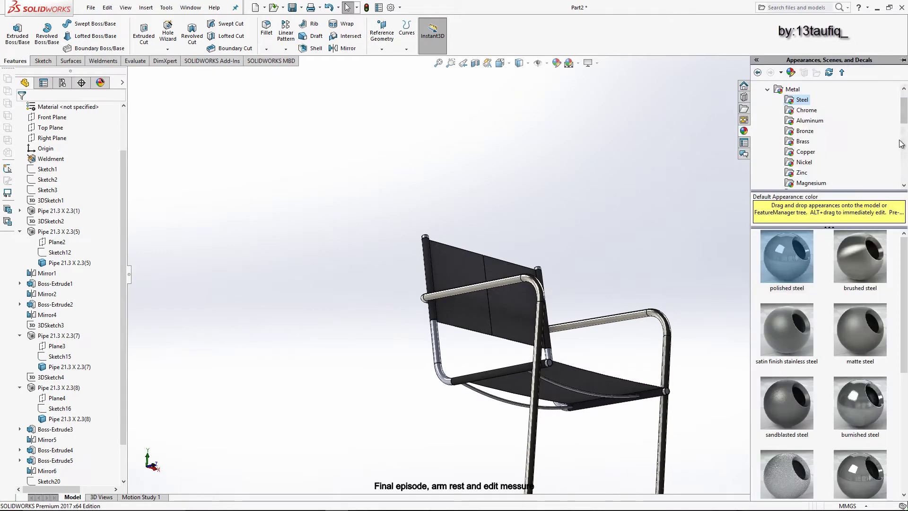
pyautogui.moveTo(784, 262); pyautogui.dragTo(437, 345)
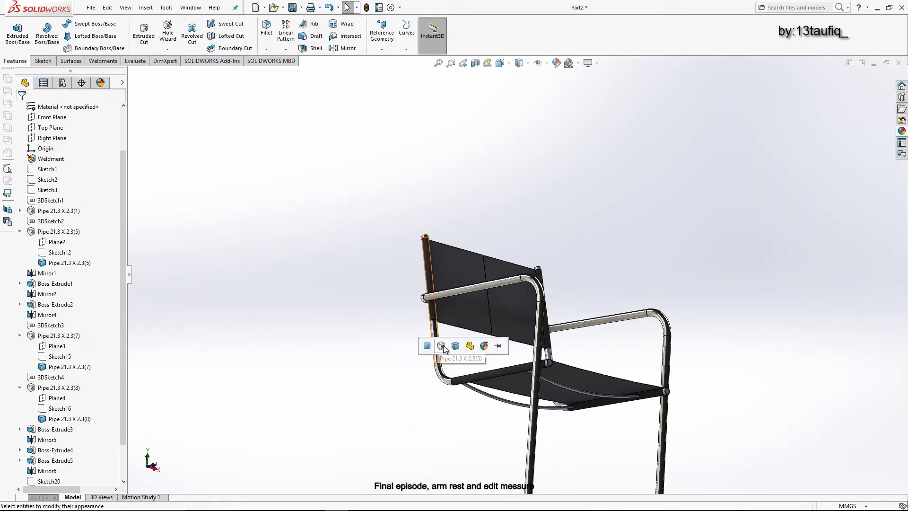
pyautogui.moveTo(580, 359)
pyautogui.mouseDown(button='middle')
pyautogui.moveTo(694, 362)
pyautogui.moveTo(827, 348)
pyautogui.moveTo(841, 297)
pyautogui.mouseUp(button='middle')
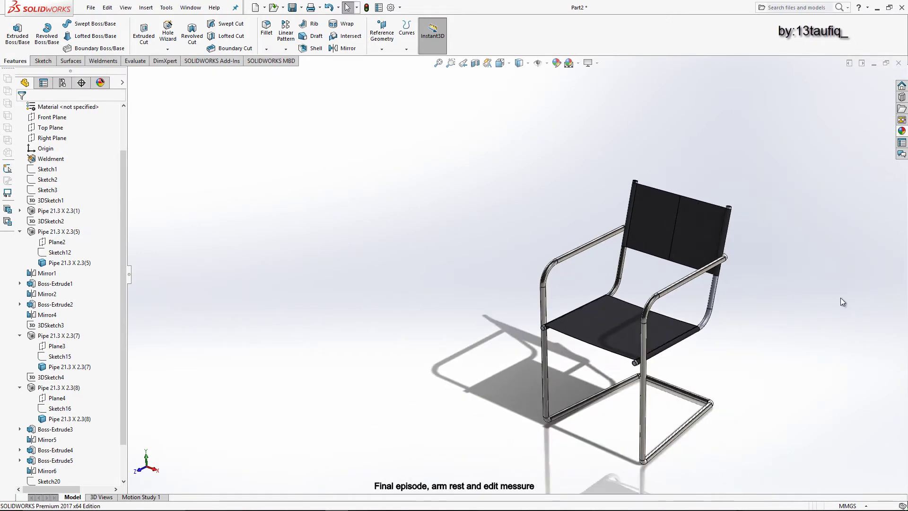
pyautogui.click(901, 132)
pyautogui.moveTo(784, 262); pyautogui.dragTo(716, 290)
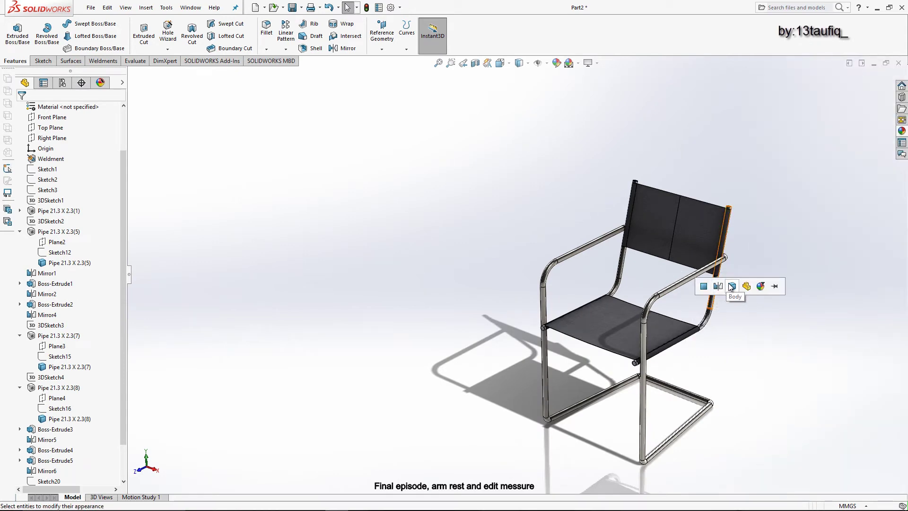
pyautogui.click(728, 287)
pyautogui.scroll(-4, 650, 393)
pyautogui.scroll(2, 645, 375)
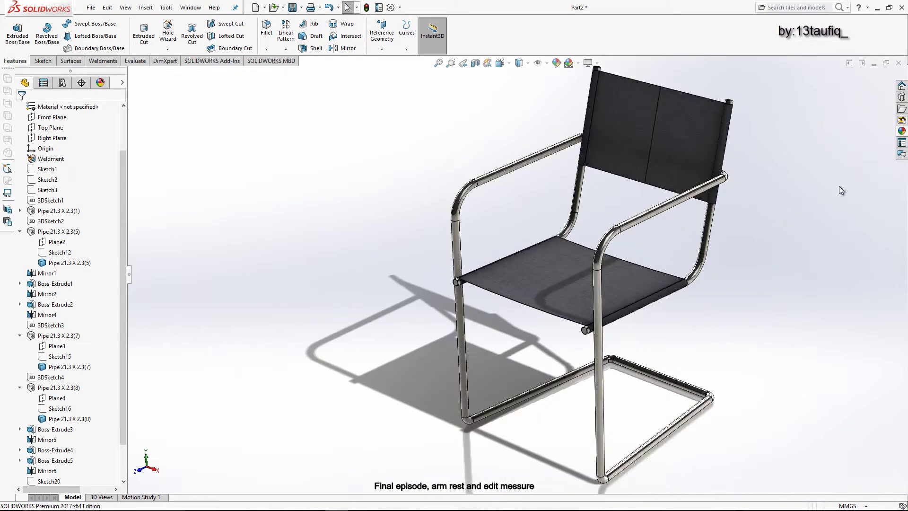
# Step: Change the display style and orbit the chair to an isometric side angle
pyautogui.click(519, 63)
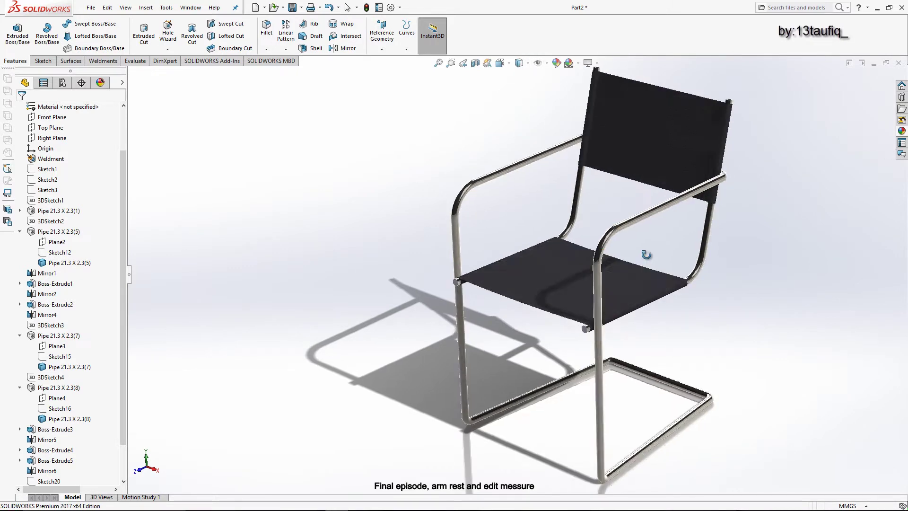
pyautogui.moveTo(602, 236); pyautogui.dragTo(662, 257, button='middle')
pyautogui.hotkey('ctrl', '7')
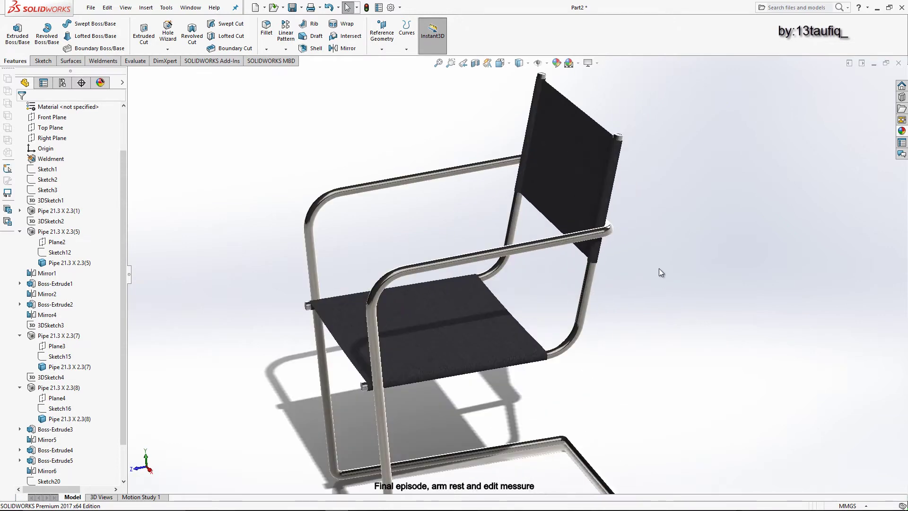
pyautogui.moveTo(677, 274); pyautogui.dragTo(724, 262, button='middle')
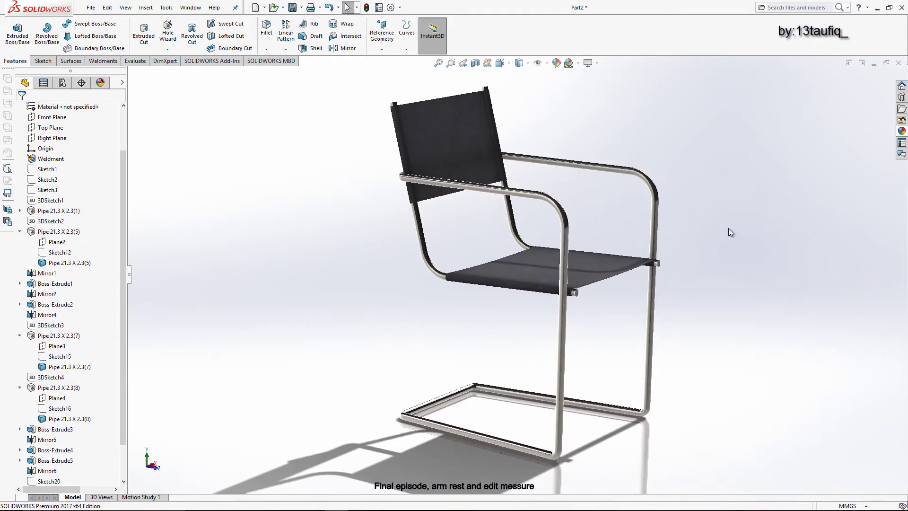
pyautogui.click(889, 8)
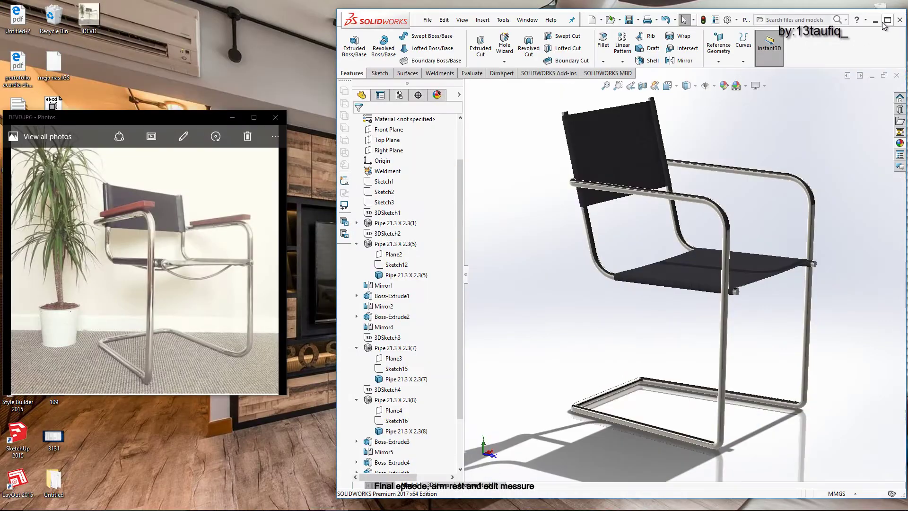
pyautogui.click(764, 86)
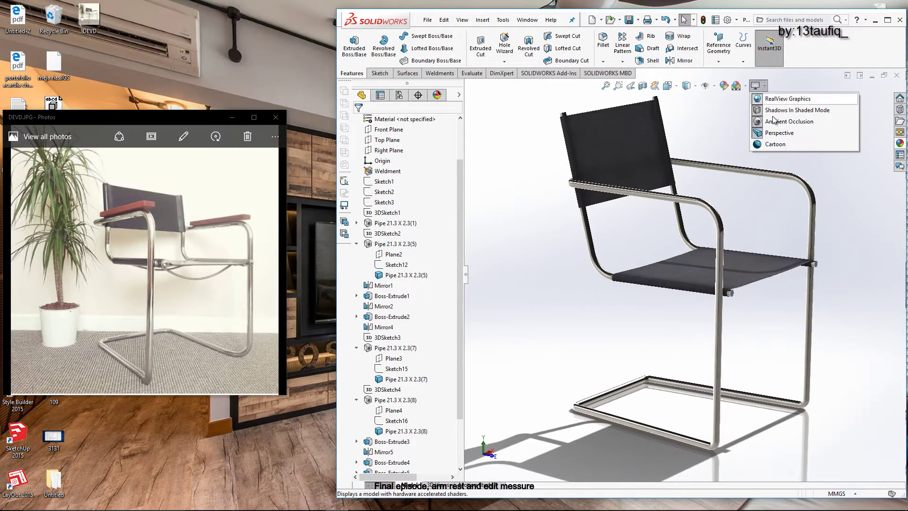
pyautogui.click(823, 172)
pyautogui.moveTo(824, 172)
pyautogui.mouseDown(button='middle')
pyautogui.moveTo(742, 360)
pyautogui.moveTo(724, 363)
pyautogui.moveTo(720, 373)
pyautogui.mouseUp(button='middle')
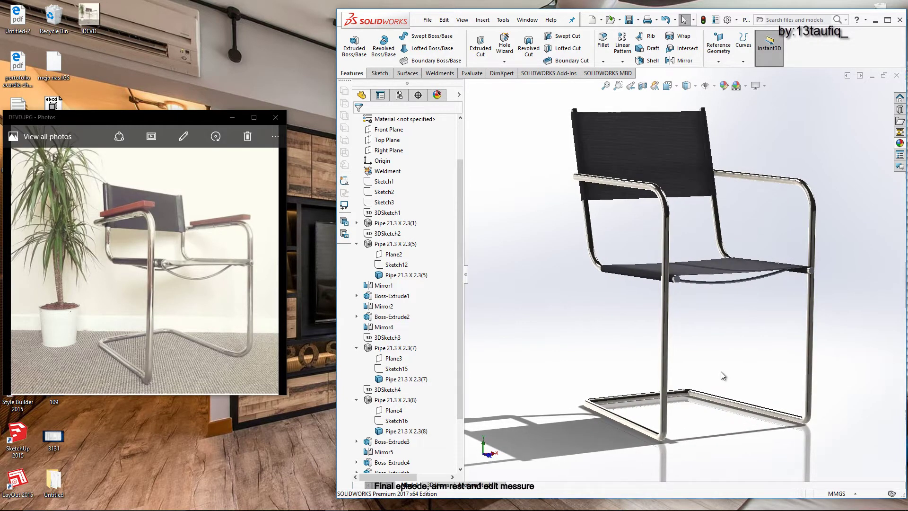
pyautogui.click(609, 166)
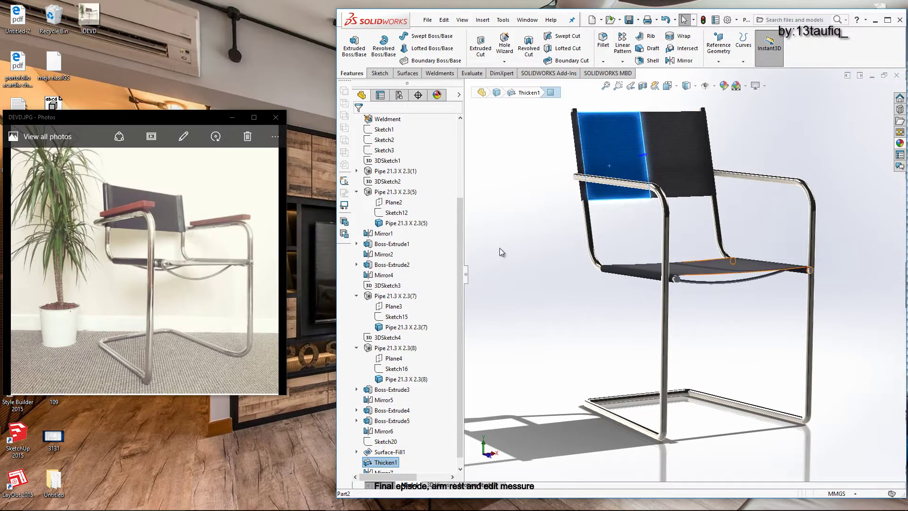
pyautogui.click(378, 432)
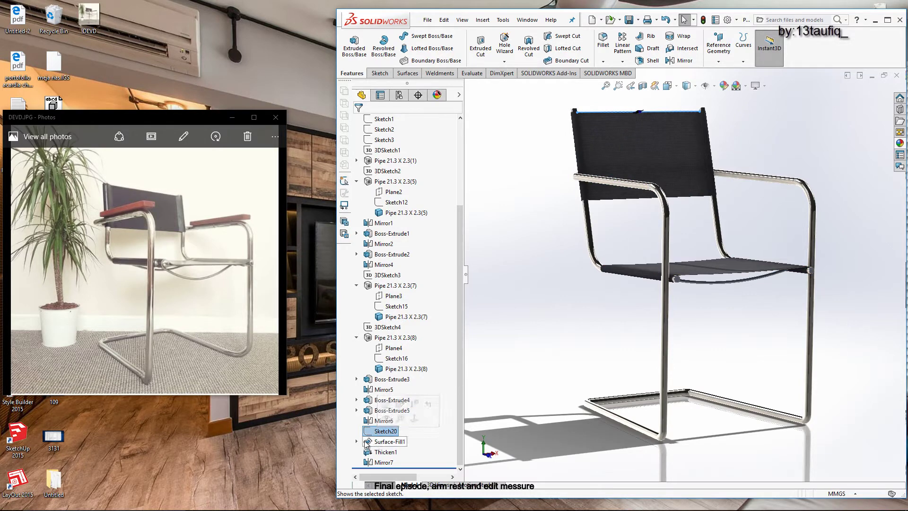
pyautogui.click(357, 441)
pyautogui.click(379, 452)
pyautogui.click(386, 421)
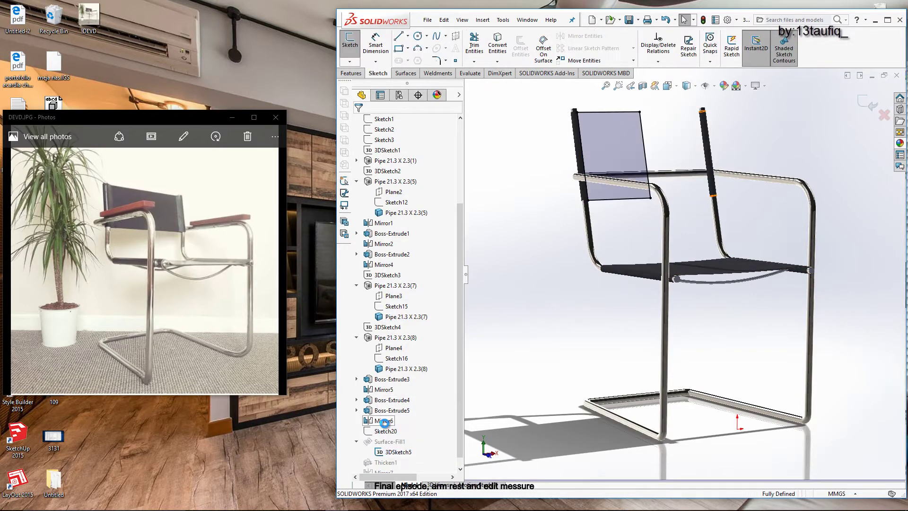
pyautogui.scroll(-3, 604, 189)
pyautogui.scroll(3, 605, 191)
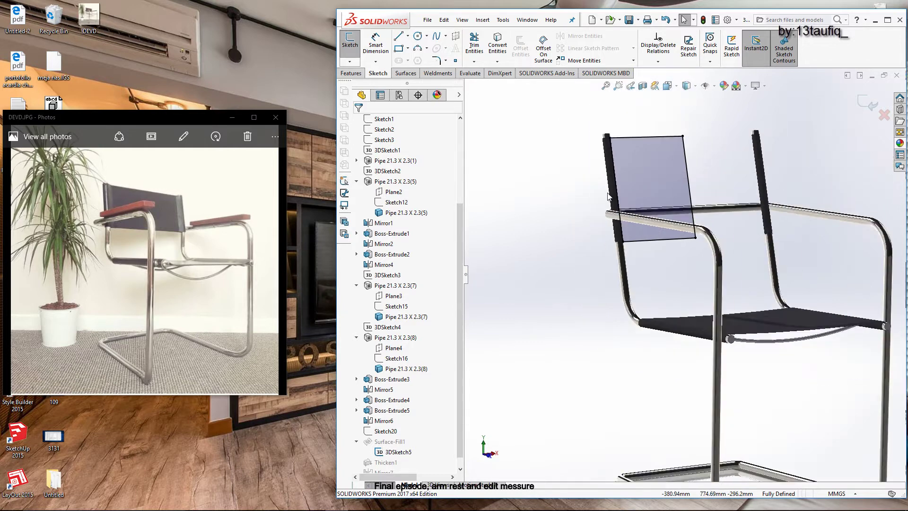
pyautogui.scroll(-3, 610, 189)
# Step: Exit the backrest sketch without saving and set the backrest post length to 250 mm
pyautogui.click(884, 114)
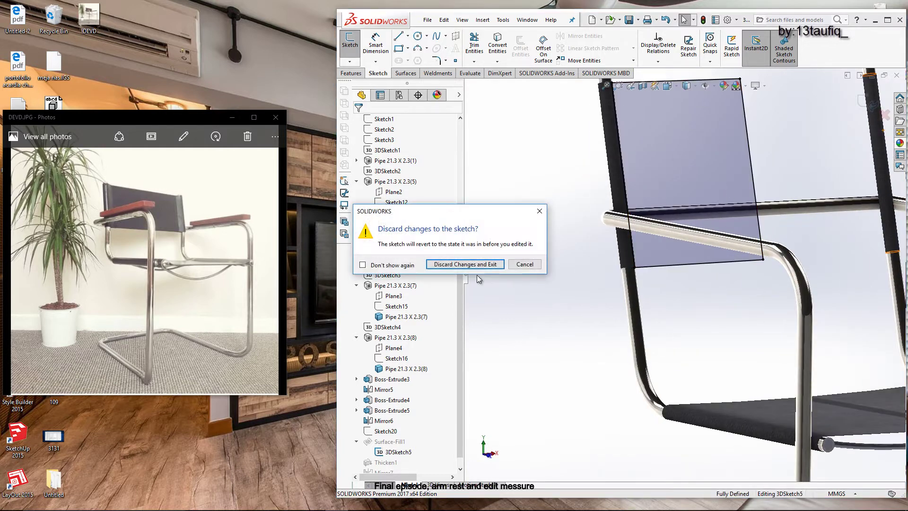
pyautogui.click(473, 265)
pyautogui.click(620, 192)
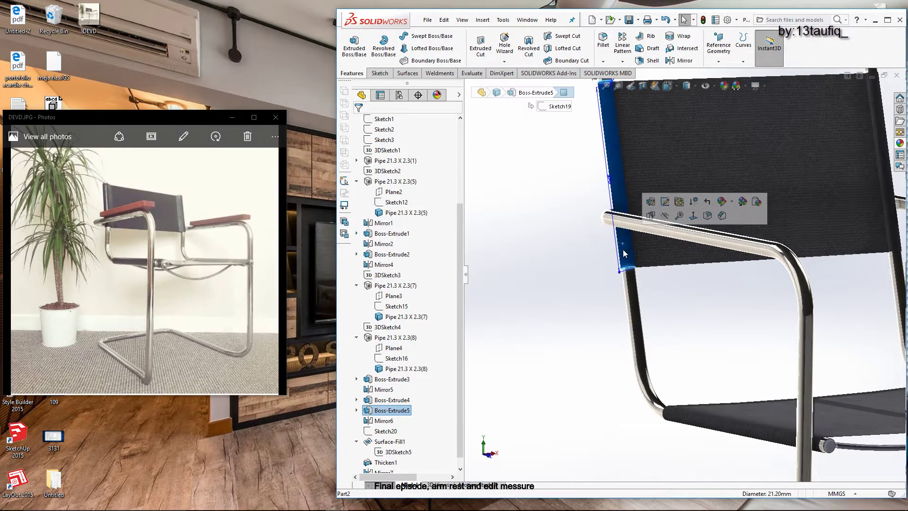
pyautogui.doubleClick(610, 184)
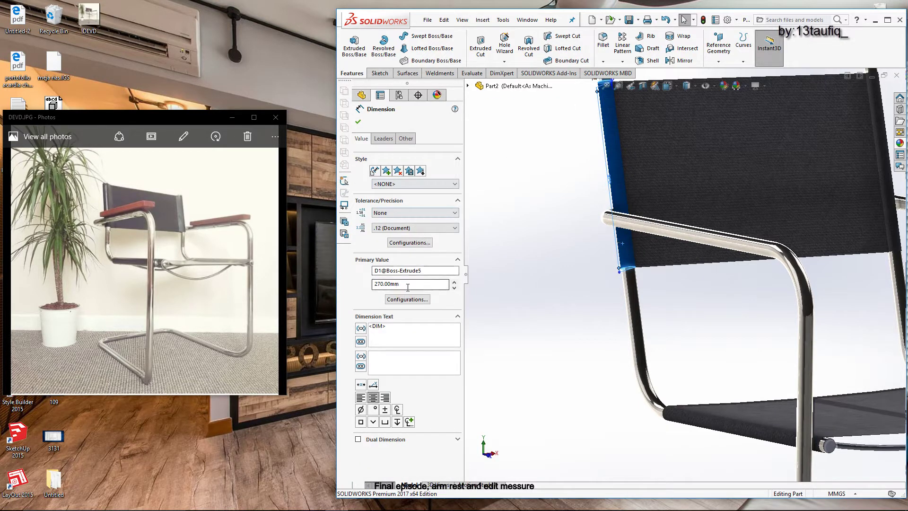
pyautogui.write('250')
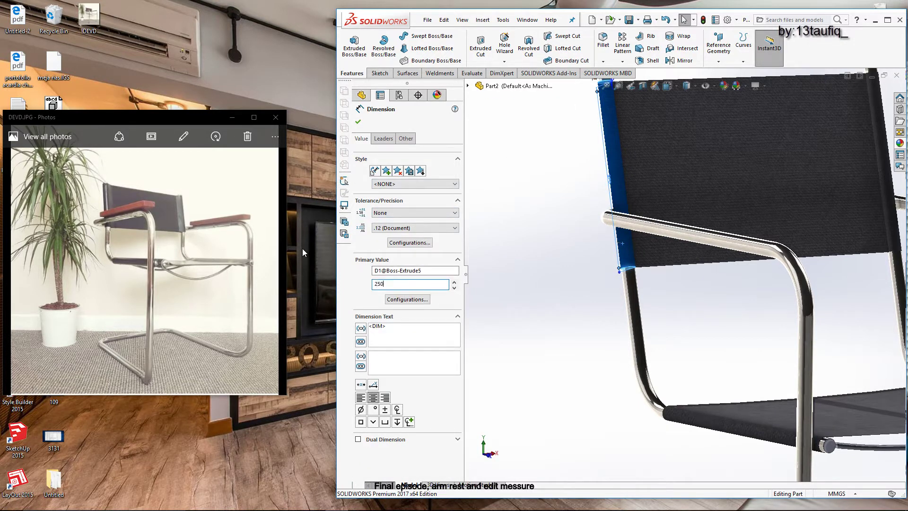
pyautogui.press('Return')
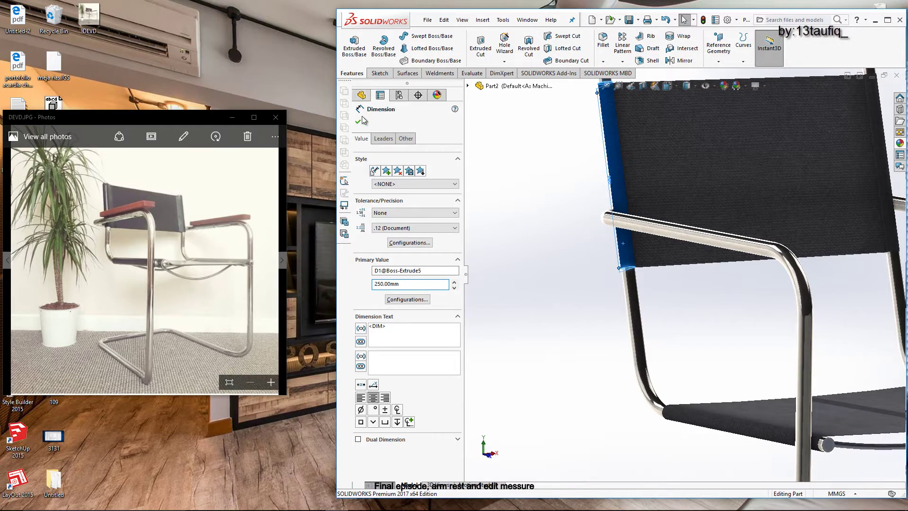
pyautogui.click(359, 122)
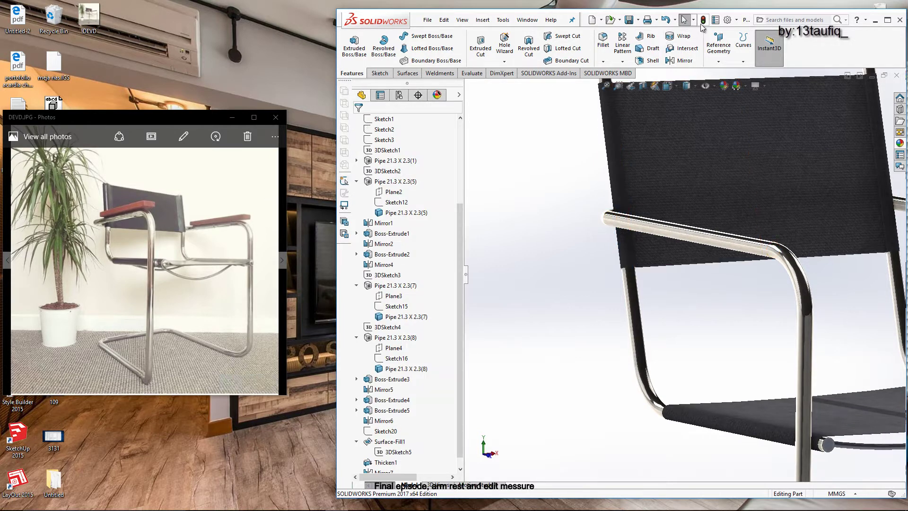
# Step: Change Sketch2's 250 mm vertical dimension to 200 mm
pyautogui.scroll(4, 616, 274)
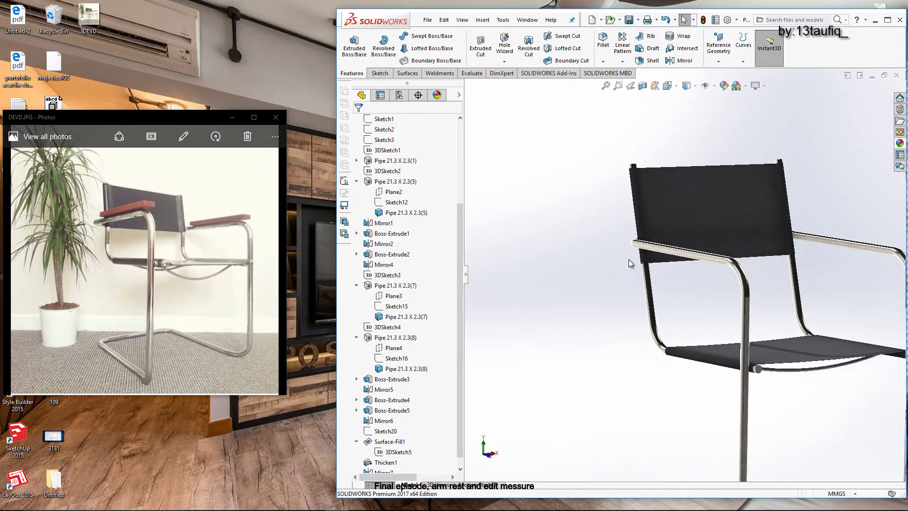
pyautogui.moveTo(820, 277)
pyautogui.mouseDown(button='middle')
pyautogui.moveTo(827, 300)
pyautogui.moveTo(722, 273)
pyautogui.mouseUp(button='middle')
pyautogui.click(702, 263)
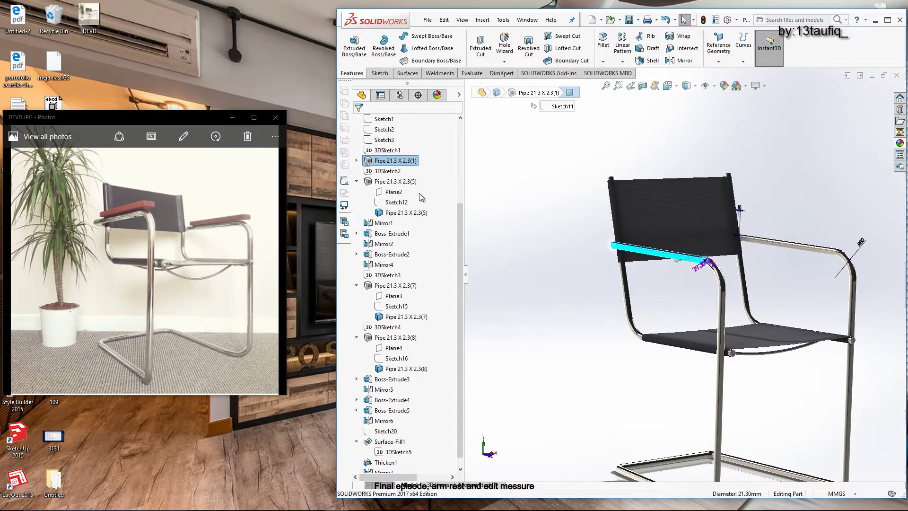
pyautogui.scroll(3, 449, 227)
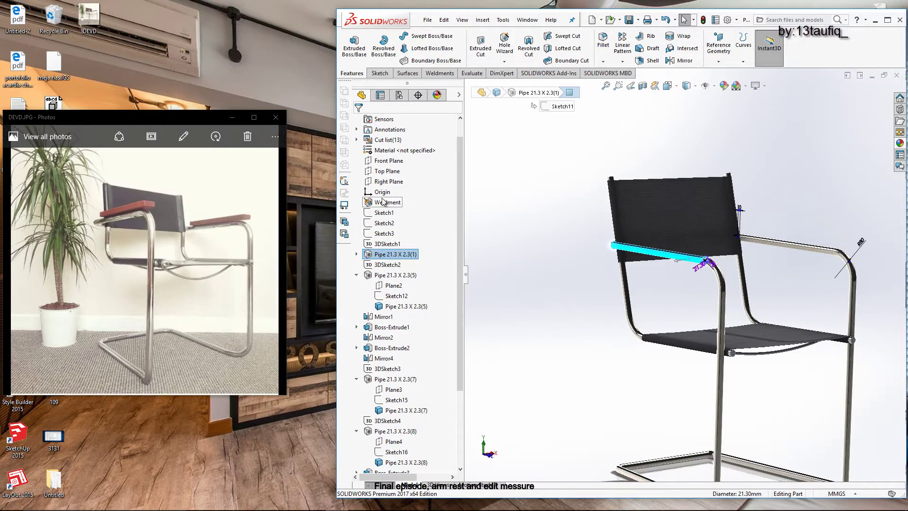
pyautogui.click(384, 224)
pyautogui.click(814, 305)
pyautogui.write('2')
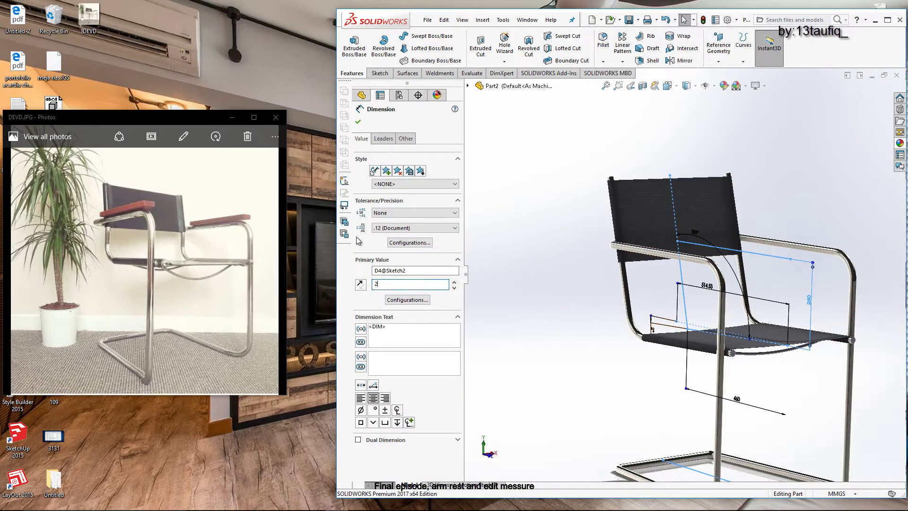
pyautogui.write('00')
pyautogui.press('Return')
pyautogui.click(703, 19)
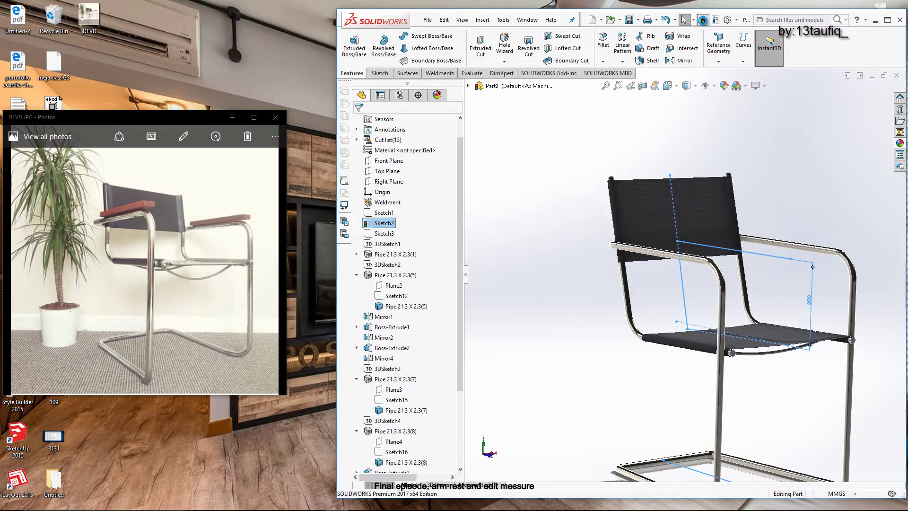
# Step: Set the Boss-Extrude5 backrest post length D1 to 200 mm
pyautogui.click(643, 217)
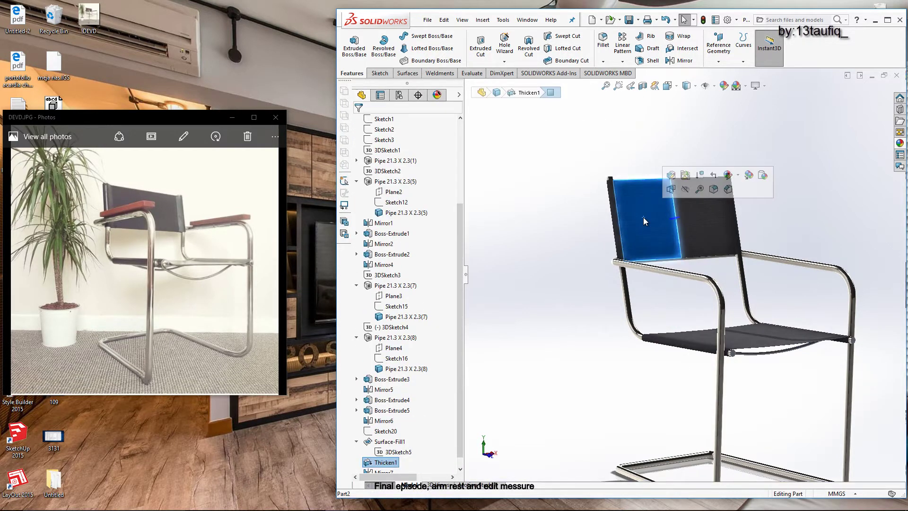
pyautogui.click(618, 242)
pyautogui.click(613, 222)
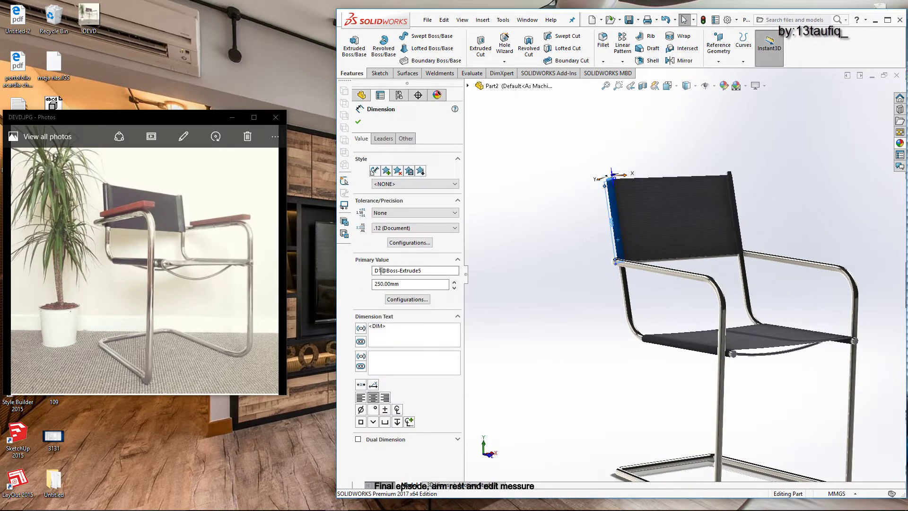
pyautogui.doubleClick(413, 284)
pyautogui.write('200')
pyautogui.press('Return')
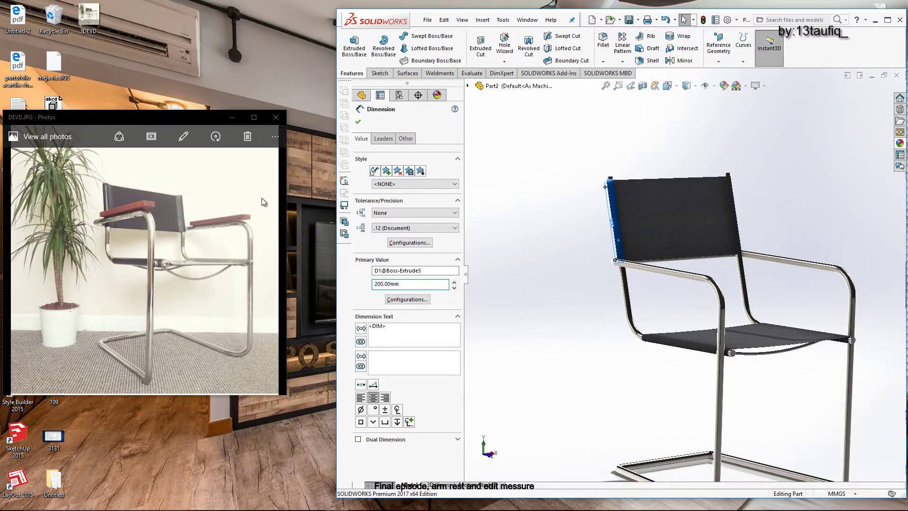
pyautogui.click(663, 155)
# Step: Change the backrest Boss-Extrude5 D1 from 200 to 220 mm and rebuild
pyautogui.scroll(3, 727, 208)
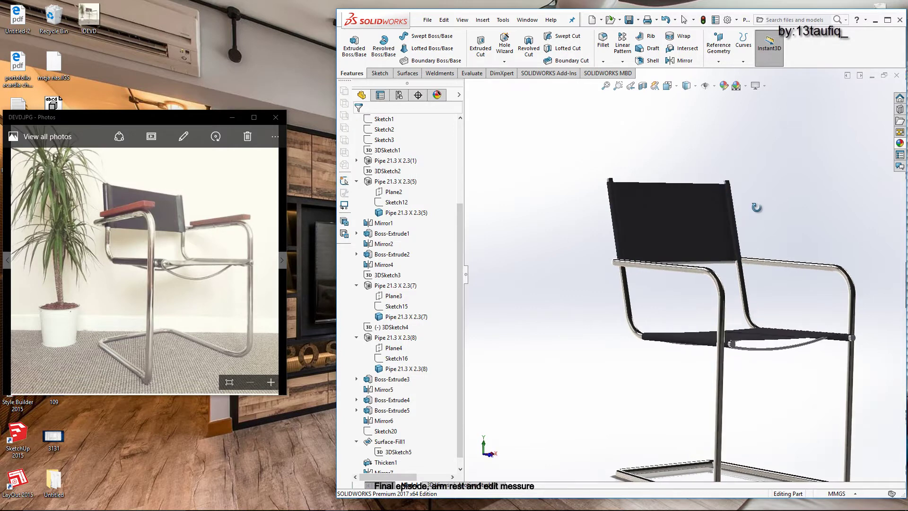
pyautogui.moveTo(727, 208)
pyautogui.mouseDown(button='middle')
pyautogui.moveTo(759, 276)
pyautogui.moveTo(746, 293)
pyautogui.mouseUp(button='middle')
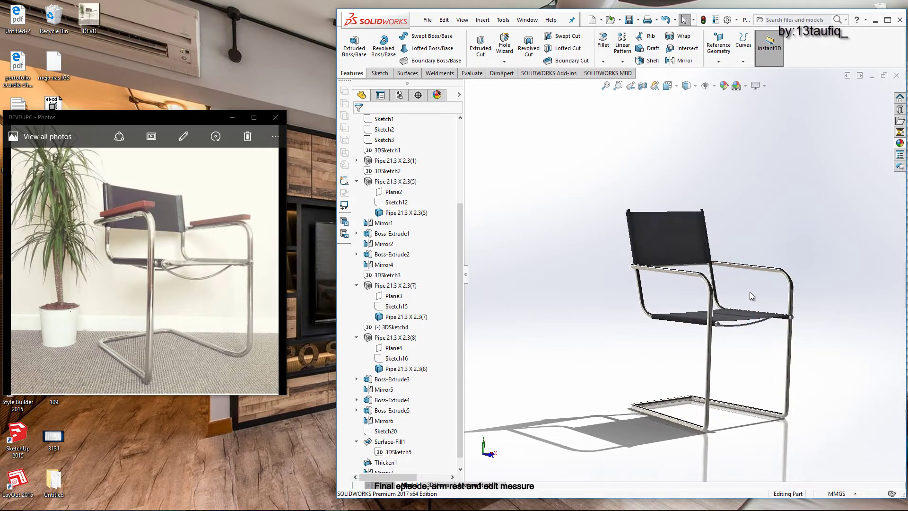
pyautogui.scroll(-1, 733, 289)
pyautogui.scroll(-3, 691, 296)
pyautogui.scroll(-2, 693, 292)
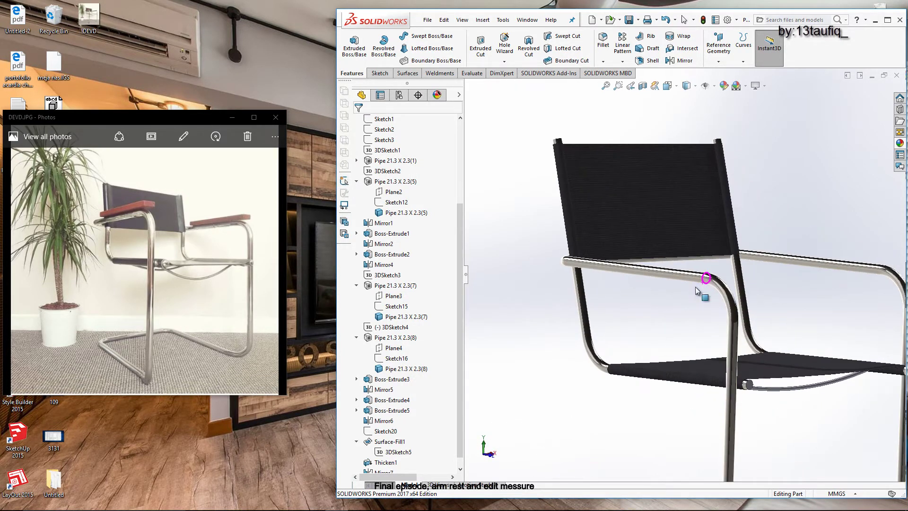
pyautogui.click(658, 216)
pyautogui.click(571, 212)
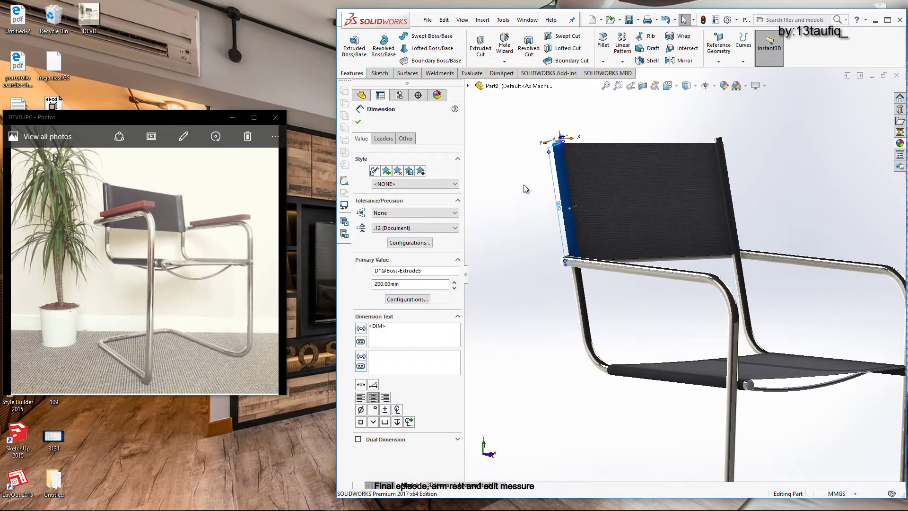
pyautogui.doubleClick(404, 283)
pyautogui.moveTo(213, 270)
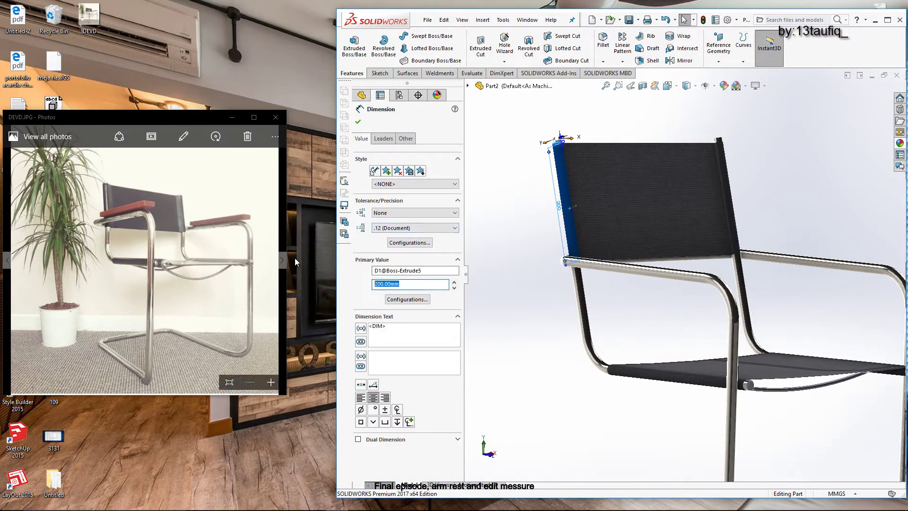
pyautogui.write('220')
pyautogui.press('Return')
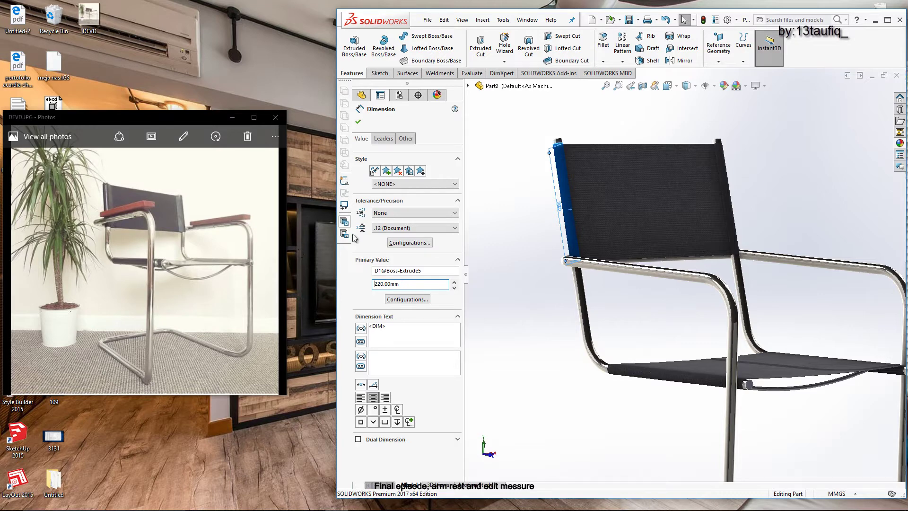
pyautogui.click(537, 274)
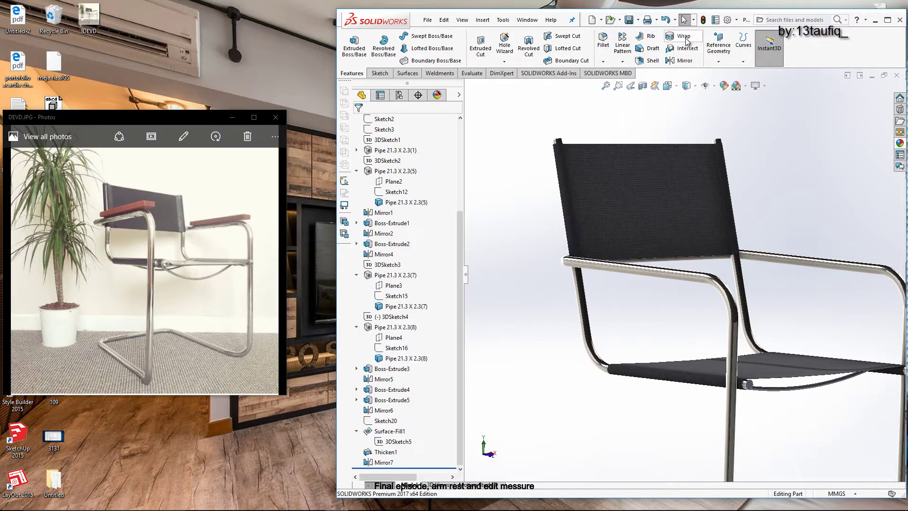
pyautogui.click(703, 20)
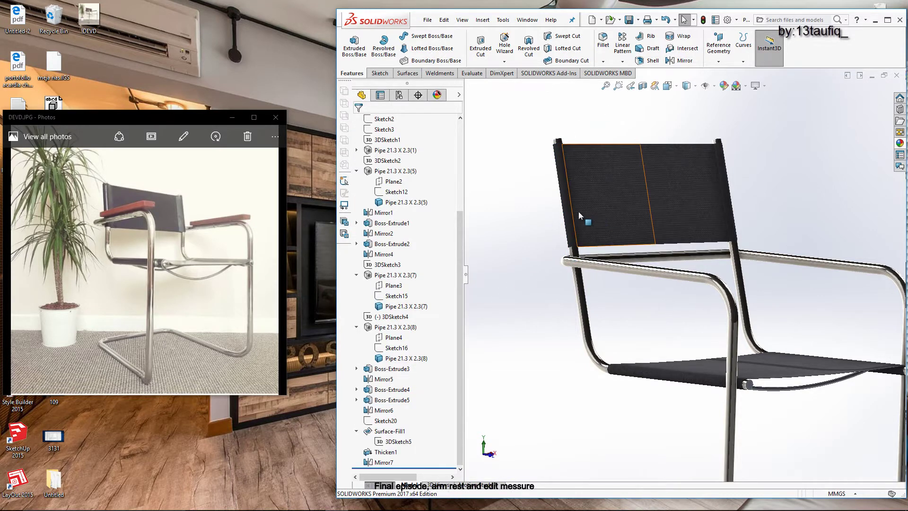
# Step: Check the backrest, clear the selection and orbit to a three-quarter view
pyautogui.click(568, 205)
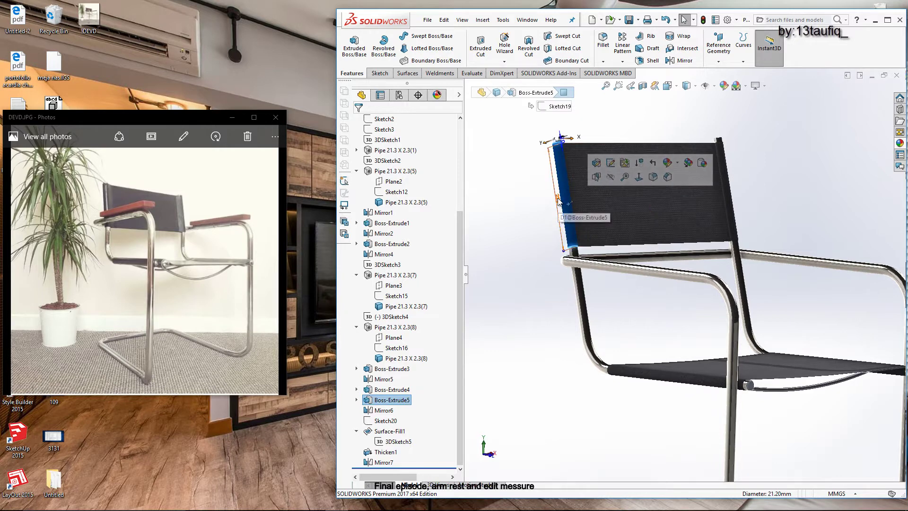
pyautogui.click(515, 230)
pyautogui.scroll(-3, 515, 230)
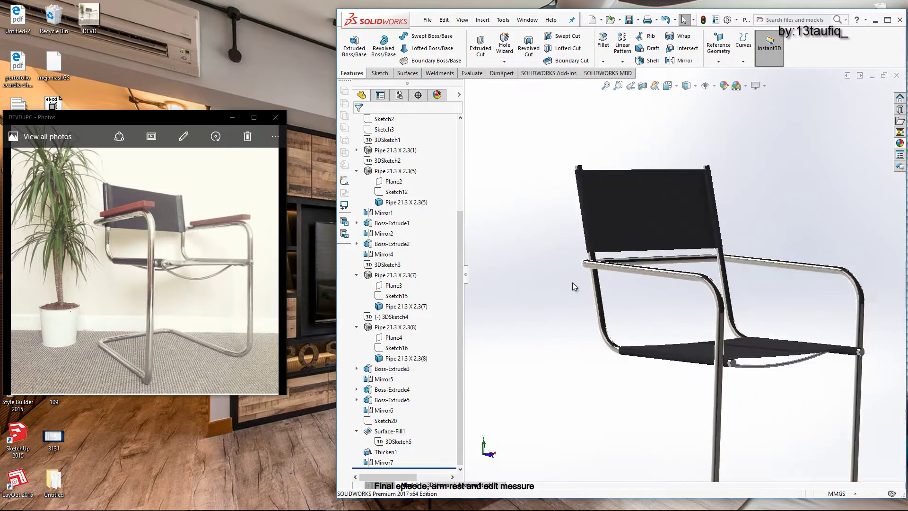
pyautogui.moveTo(572, 282); pyautogui.dragTo(636, 290, button='middle')
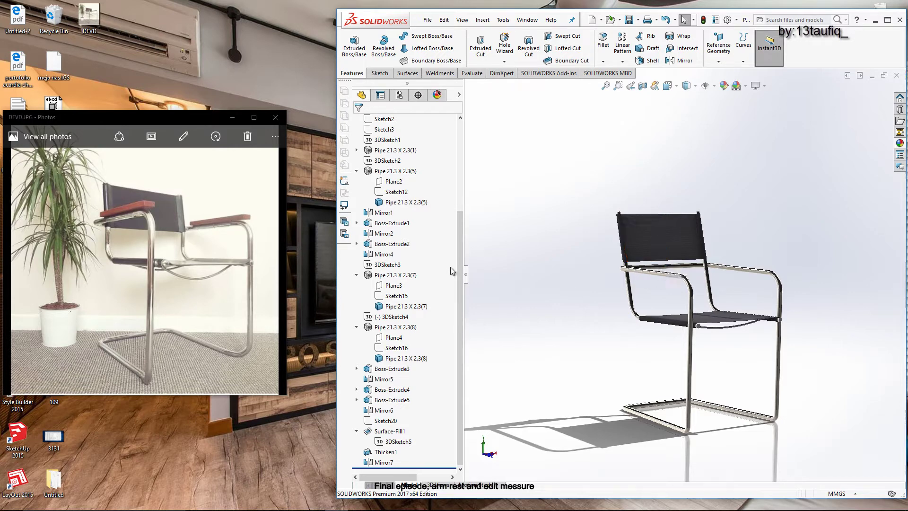
# Step: Change the frame sketch's D2 dimension from 900 to 850 mm
pyautogui.click(630, 293)
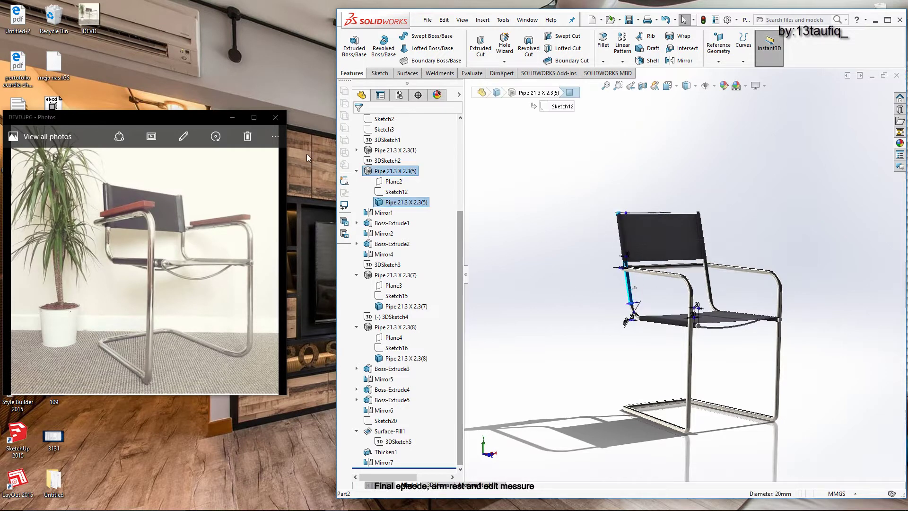
pyautogui.scroll(3, 396, 234)
pyautogui.click(388, 192)
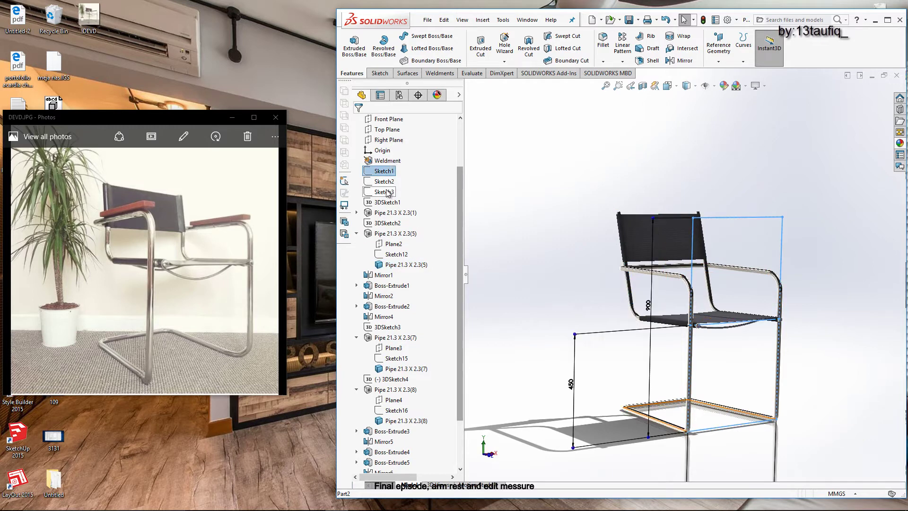
pyautogui.click(649, 305)
pyautogui.doubleClick(410, 283)
pyautogui.moveTo(146, 270)
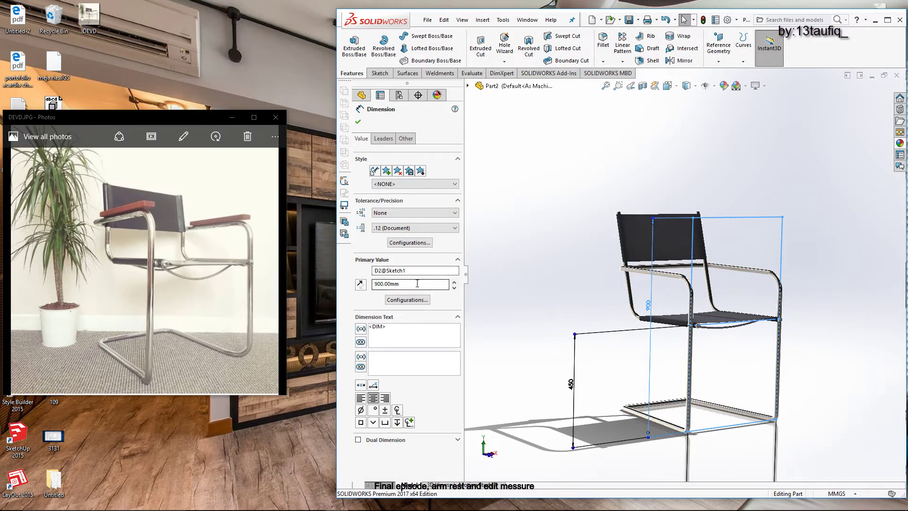
pyautogui.write('850')
pyautogui.press('Return')
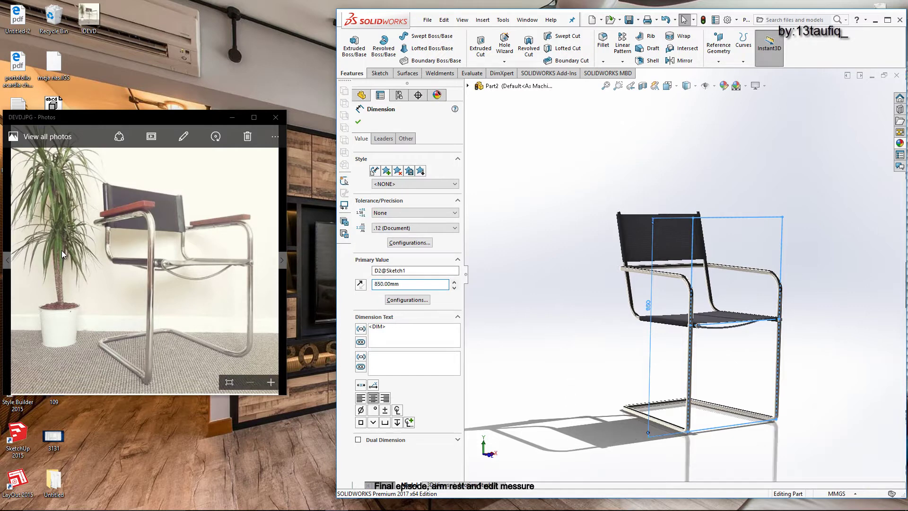
pyautogui.click(358, 123)
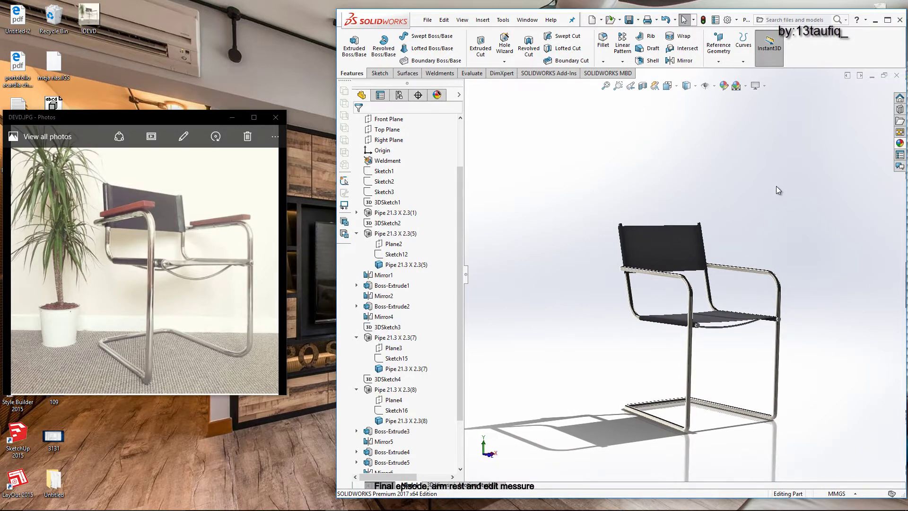
# Step: Set the backrest height from 220 to 225 mm and maximize the SOLIDWORKS window
pyautogui.click(623, 259)
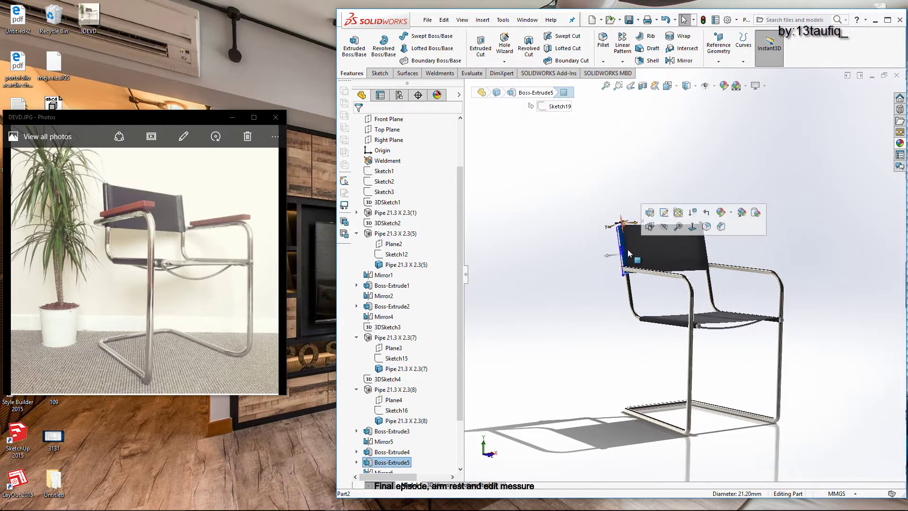
pyautogui.scroll(-2, 625, 261)
pyautogui.scroll(-2, 628, 263)
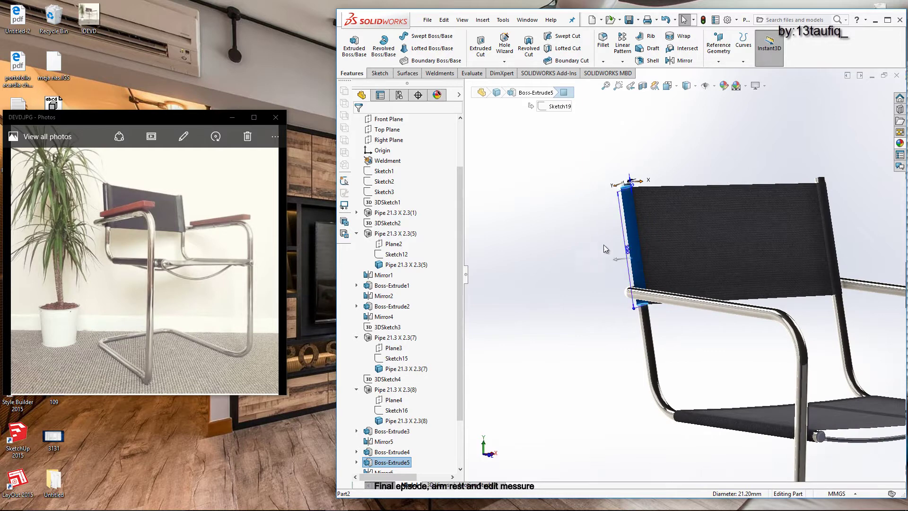
pyautogui.click(627, 255)
pyautogui.write('225')
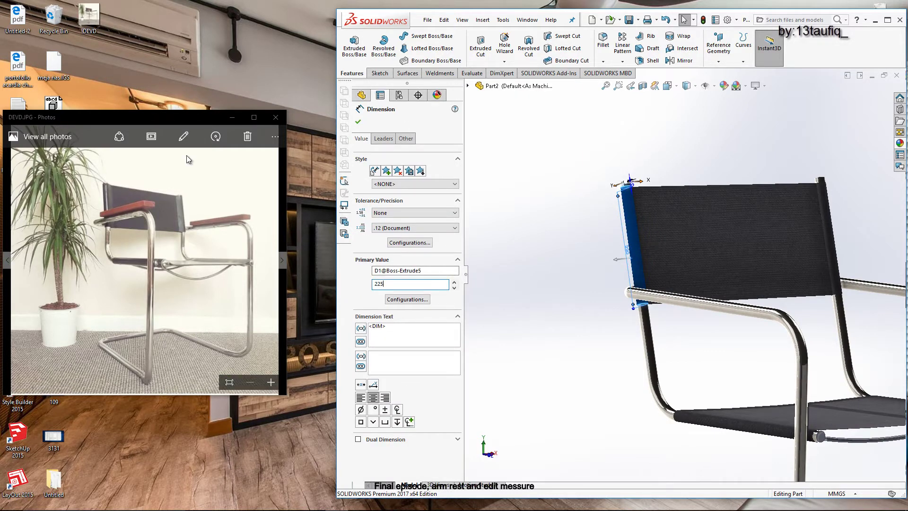
pyautogui.press('Return')
pyautogui.click(359, 122)
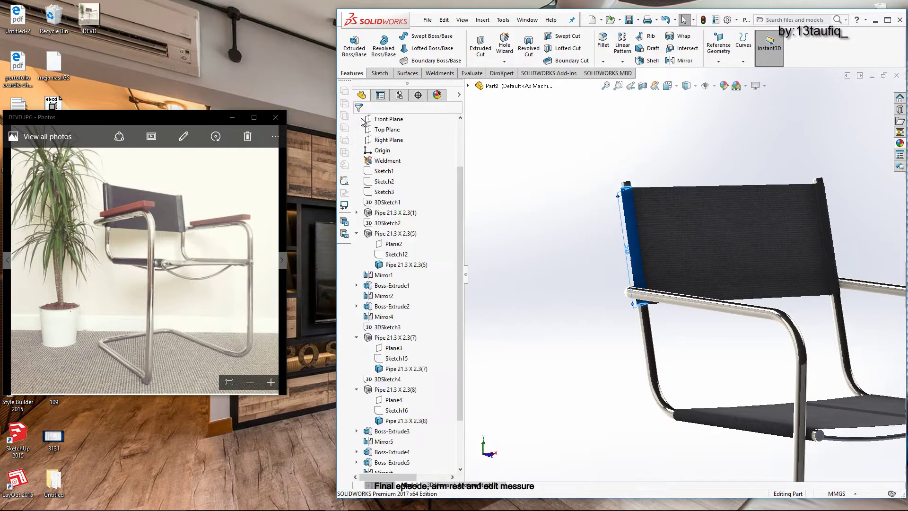
pyautogui.scroll(5, 648, 150)
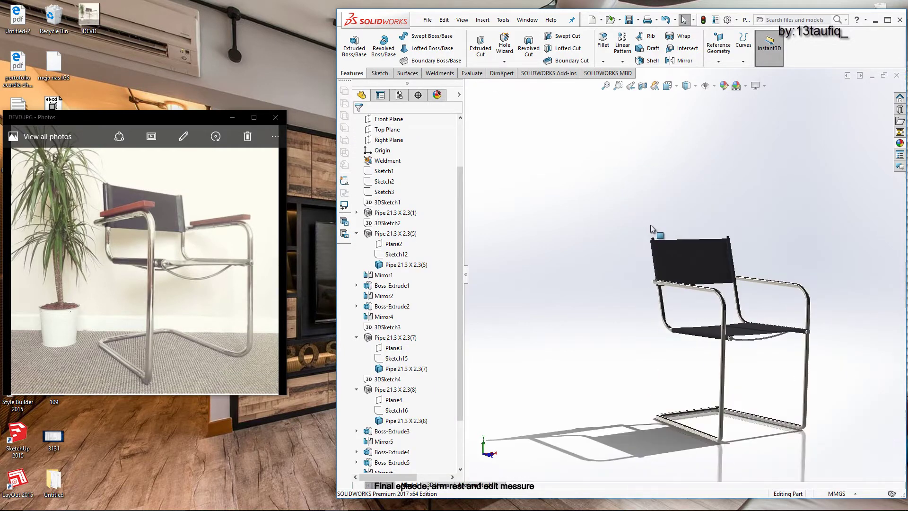
pyautogui.moveTo(652, 229)
pyautogui.mouseDown(button='middle')
pyautogui.moveTo(632, 334)
pyautogui.moveTo(820, 324)
pyautogui.moveTo(793, 239)
pyautogui.moveTo(837, 320)
pyautogui.moveTo(686, 253)
pyautogui.moveTo(697, 308)
pyautogui.moveTo(725, 322)
pyautogui.moveTo(731, 313)
pyautogui.mouseUp(button='middle')
pyautogui.scroll(-3, 697, 308)
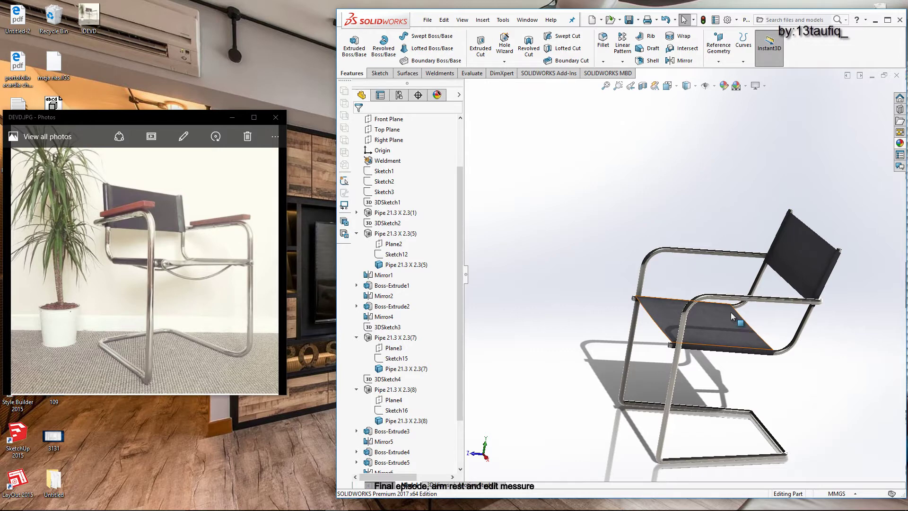
pyautogui.click(887, 20)
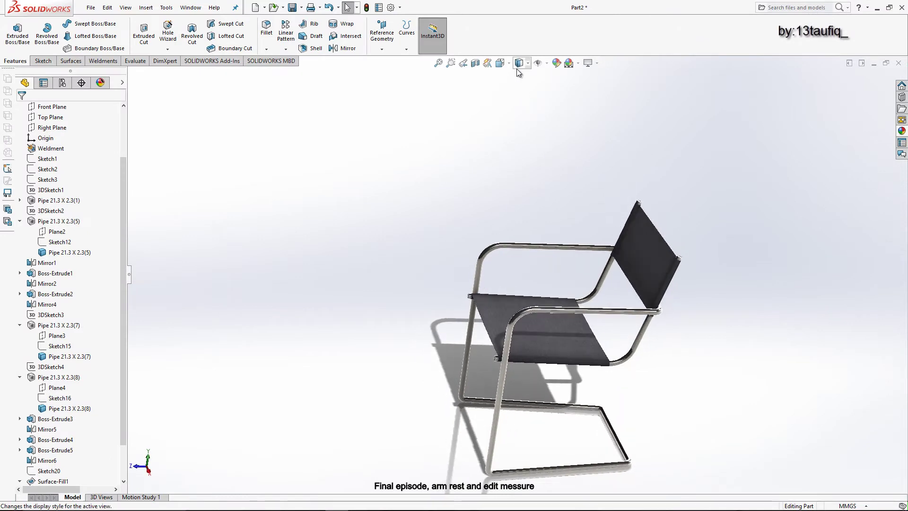
# Step: Switch to Shaded With Edges and make the armrest 3DSketch1 visible
pyautogui.click(517, 69)
pyautogui.click(519, 76)
pyautogui.scroll(-5, 556, 241)
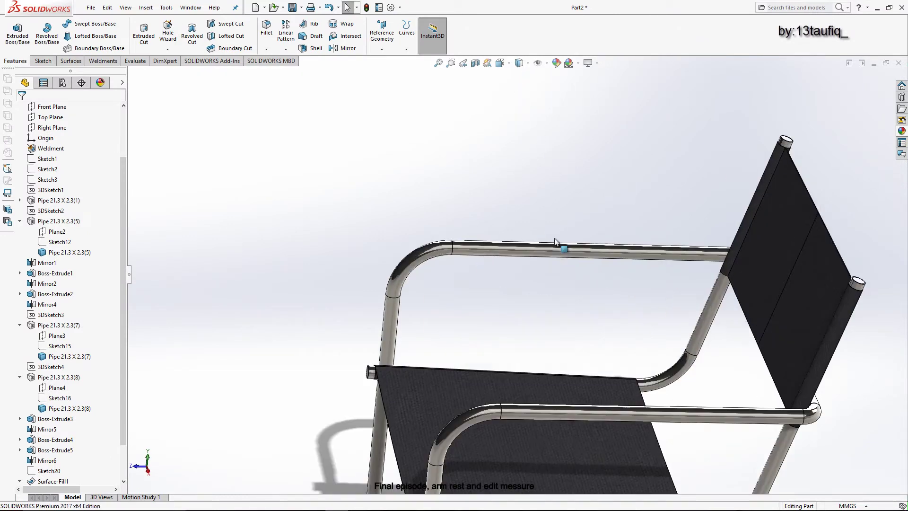
pyautogui.click(526, 254)
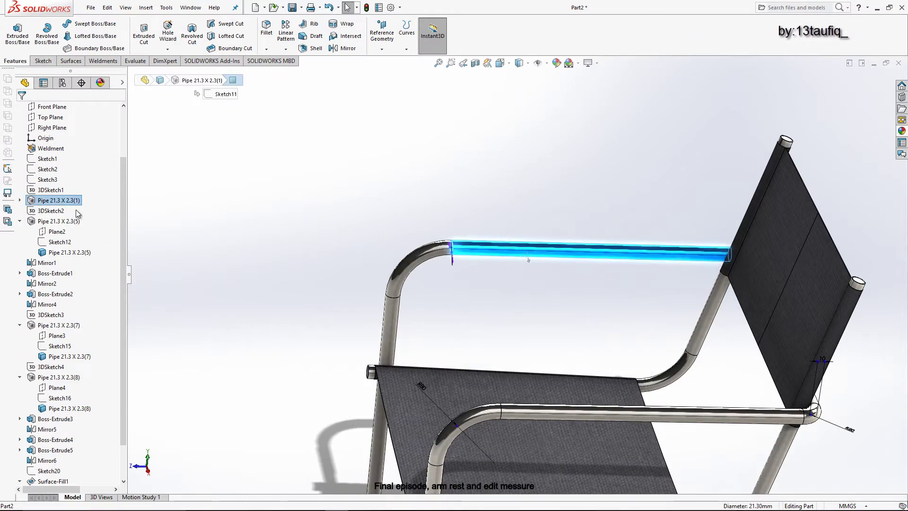
pyautogui.click(50, 190)
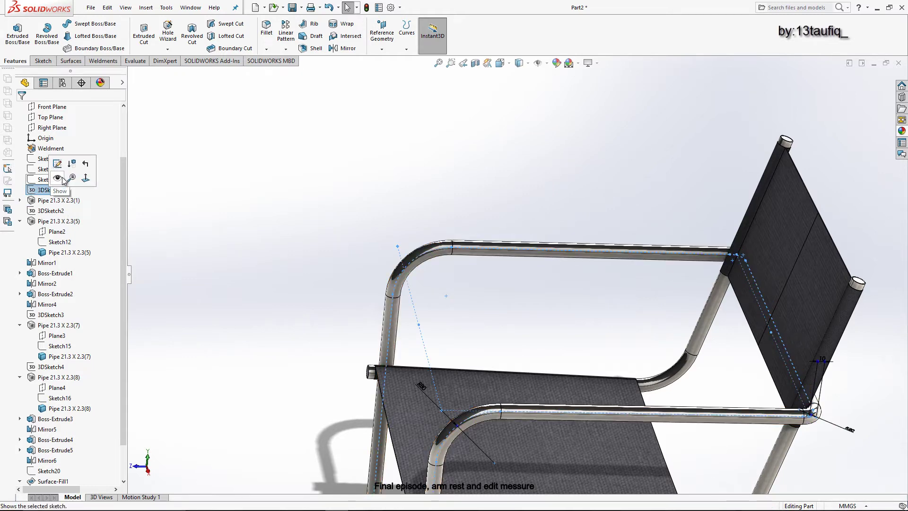
pyautogui.click(62, 178)
pyautogui.scroll(-3, 476, 233)
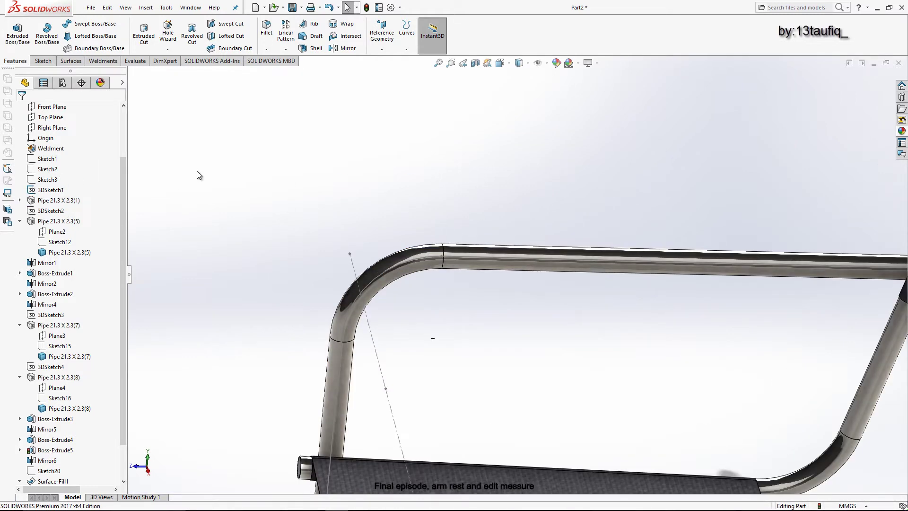
# Step: Create reference plane Plane5 through three 3DSketch1 armrest points
pyautogui.click(381, 49)
pyautogui.scroll(3, 662, 277)
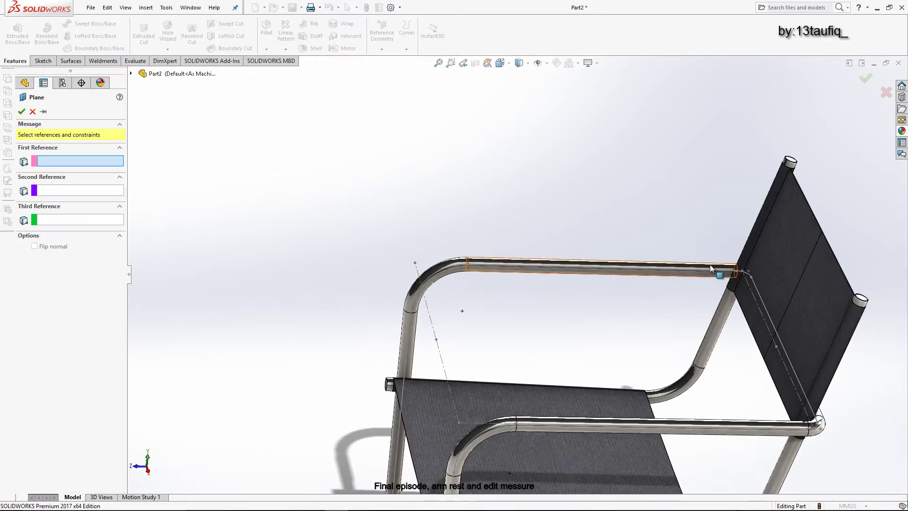
pyautogui.click(736, 271)
pyautogui.click(468, 263)
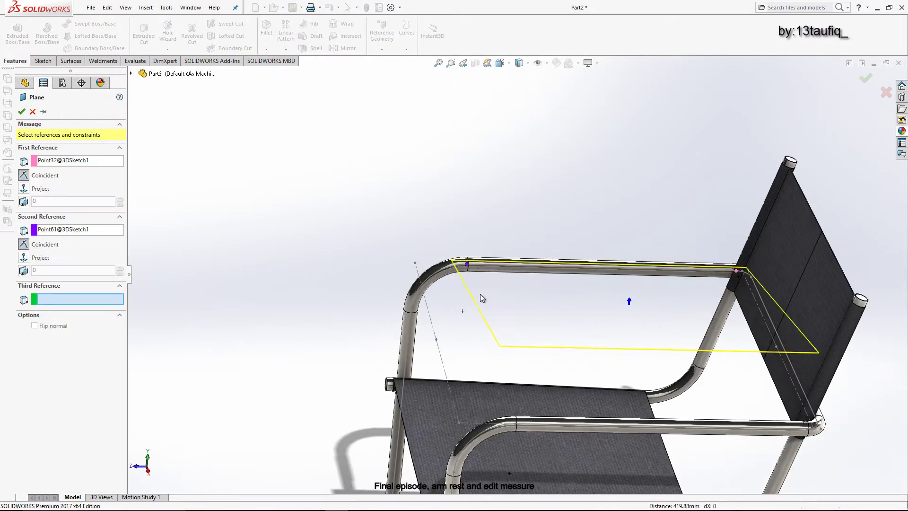
pyautogui.click(516, 423)
pyautogui.click(21, 112)
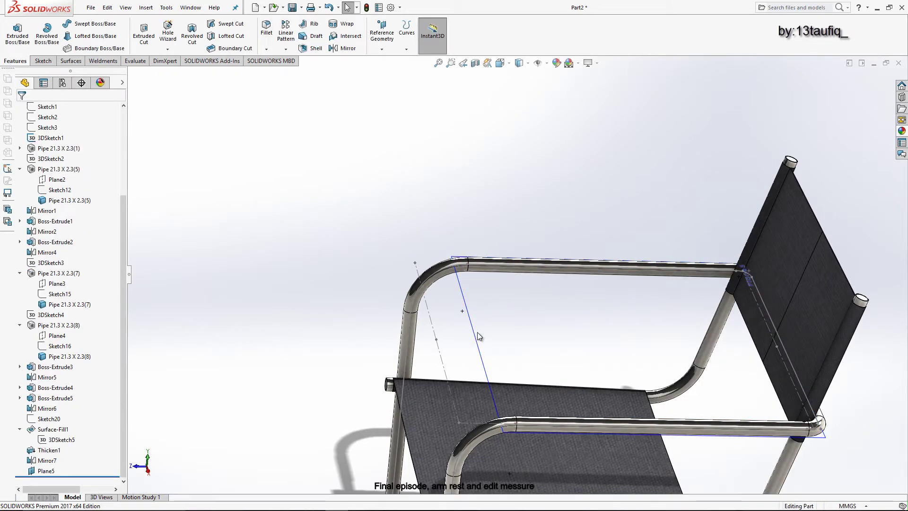
# Step: Start a new sketch on Plane5 after glancing at the reference chair photo
pyautogui.click(475, 336)
pyautogui.click(519, 308)
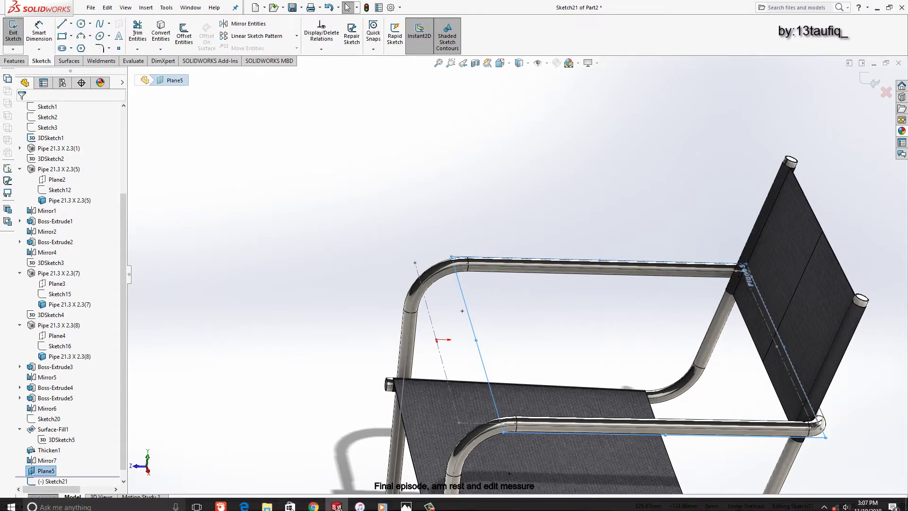
pyautogui.click(406, 501)
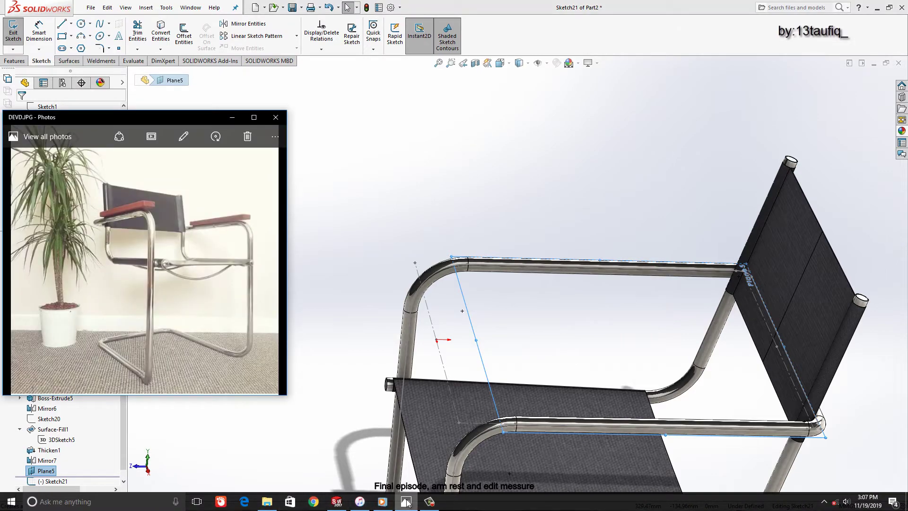
pyautogui.click(479, 237)
pyautogui.scroll(-2, 470, 235)
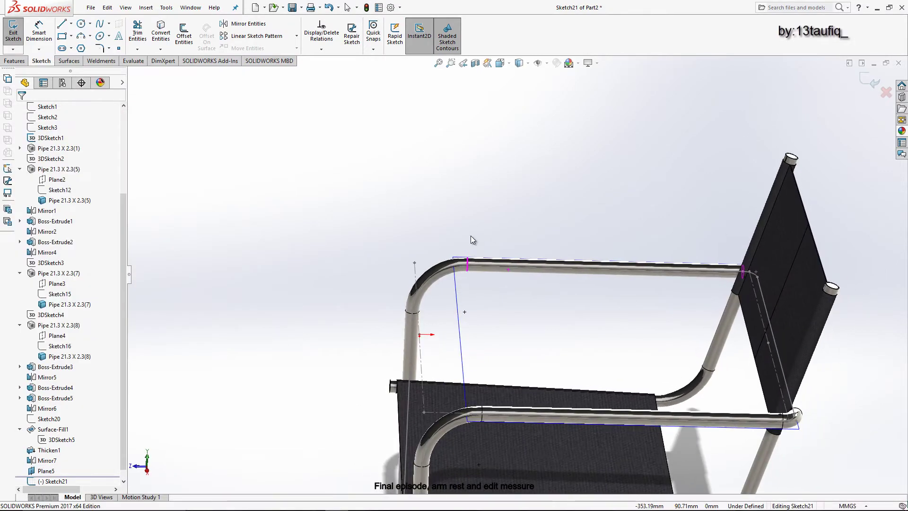
pyautogui.scroll(-3, 470, 237)
# Step: View Plane5 face-on and draw a rectangle enclosing the top arm tube
pyautogui.press('space')
pyautogui.click(501, 210)
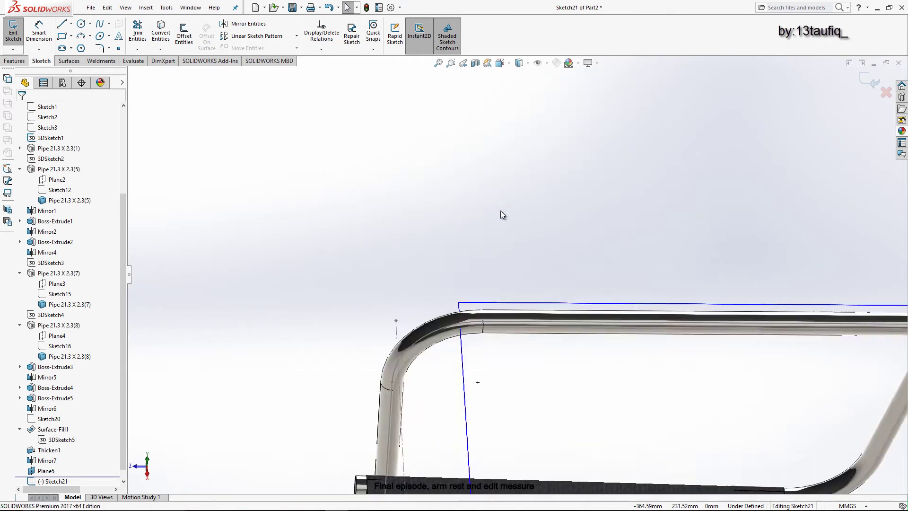
pyautogui.click(62, 36)
pyautogui.scroll(-3, 402, 120)
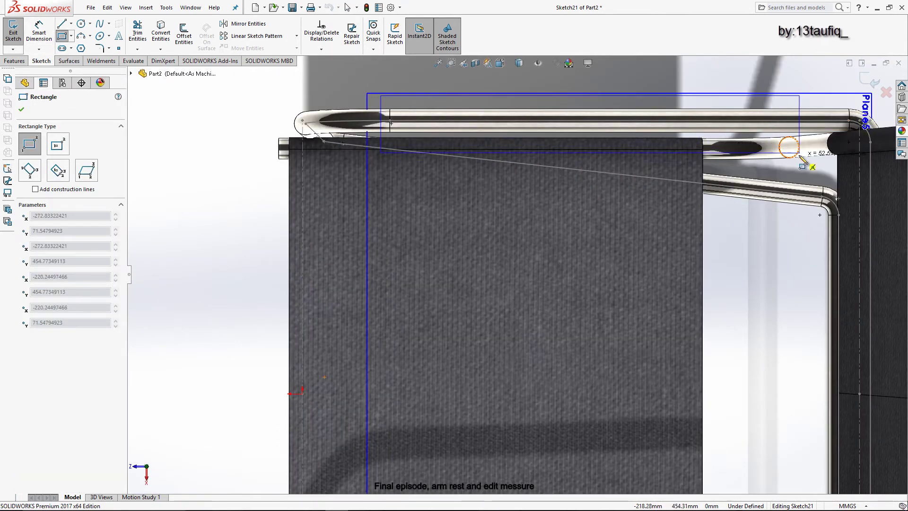
pyautogui.click(753, 142)
# Step: End the rectangle tool and dimension the armrest rectangle's side to 30 mm
pyautogui.rightClick(288, 116)
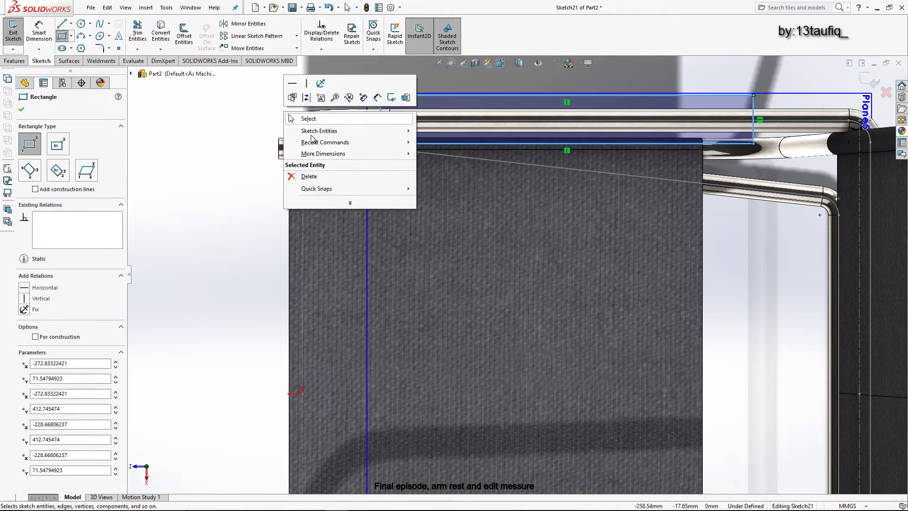
pyautogui.click(309, 118)
pyautogui.click(39, 33)
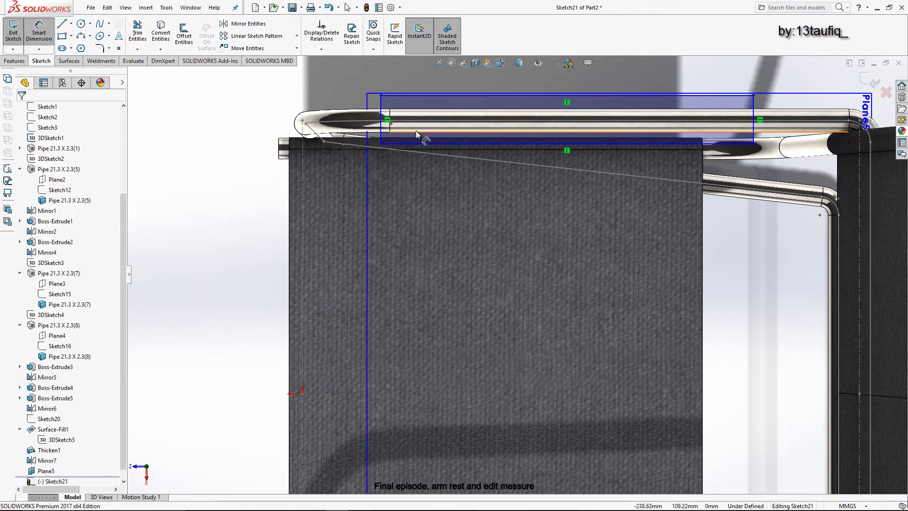
pyautogui.scroll(-2, 390, 114)
pyautogui.scroll(1, 390, 107)
pyautogui.click(386, 116)
pyautogui.click(212, 106)
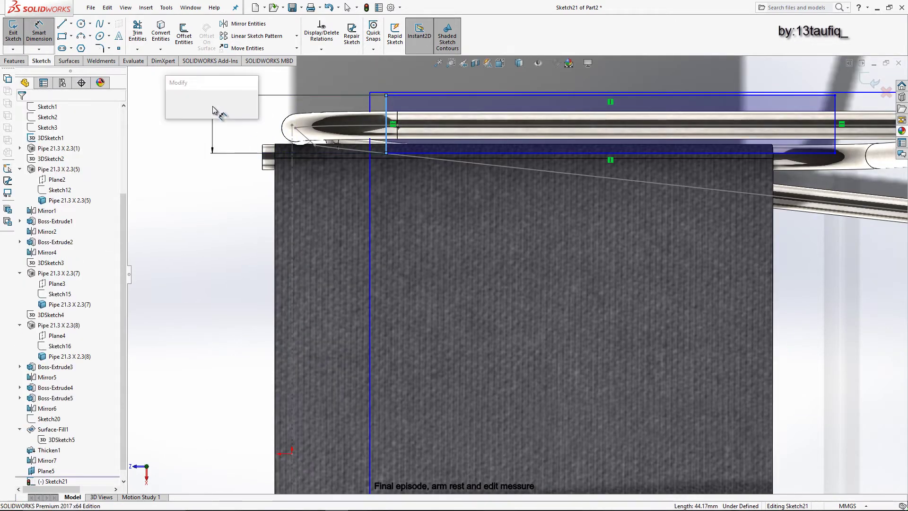
pyautogui.write('30')
pyautogui.press('Return')
pyautogui.press('Escape')
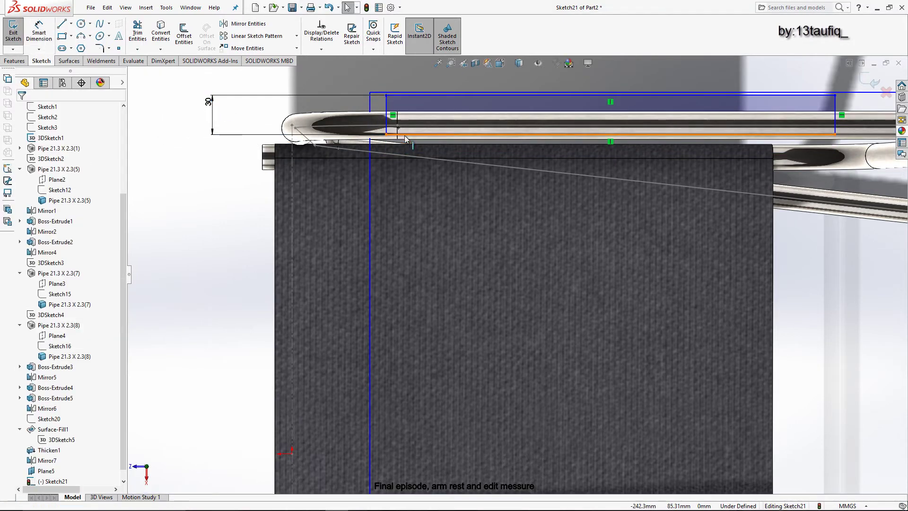
# Step: Make the rectangle's edge collinear with the arm tube's path line
pyautogui.scroll(-4, 383, 118)
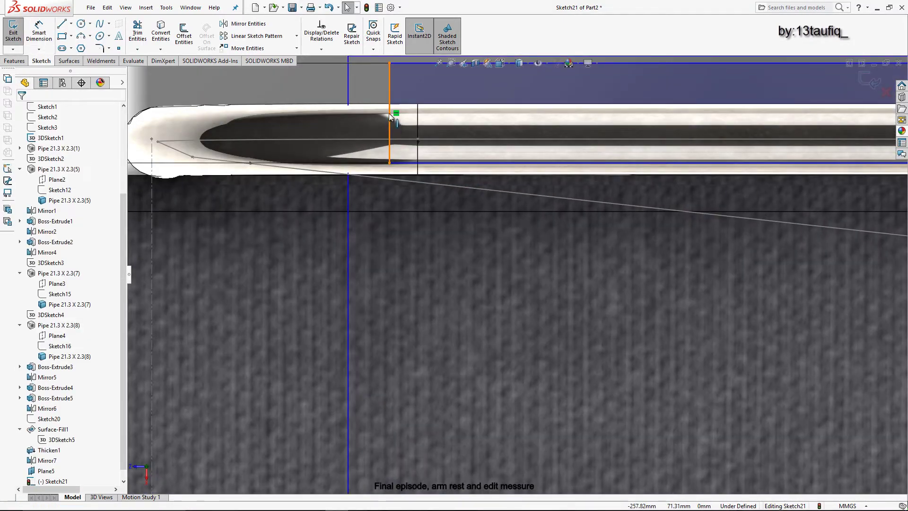
pyautogui.click(390, 102)
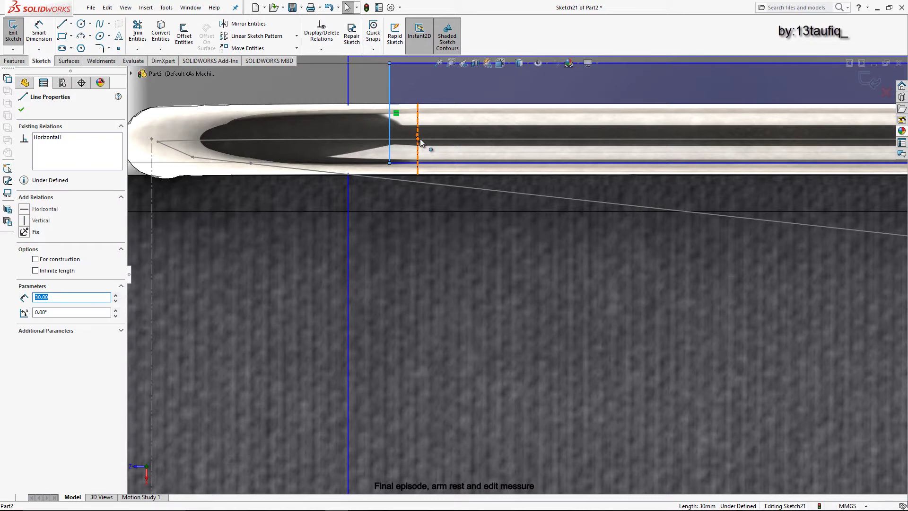
pyautogui.keyDown('ctrl'); pyautogui.click(424, 140); pyautogui.keyUp('ctrl')
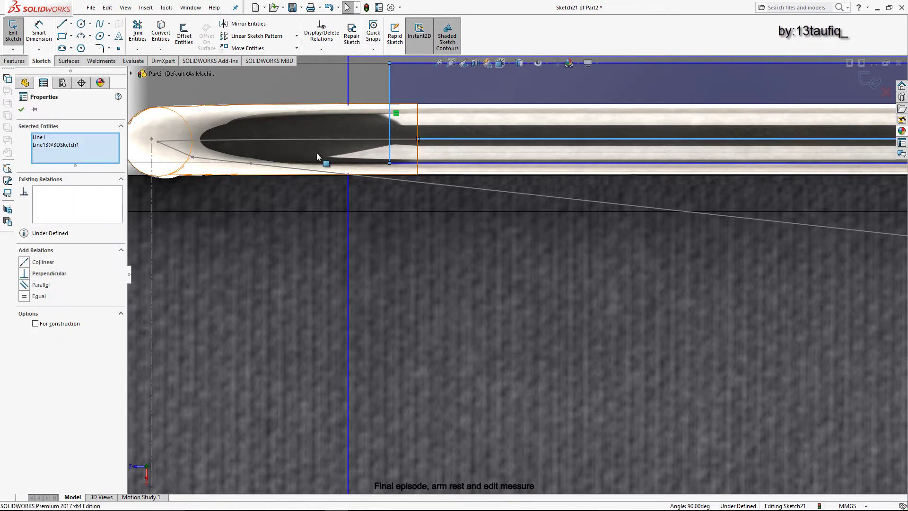
pyautogui.click(43, 262)
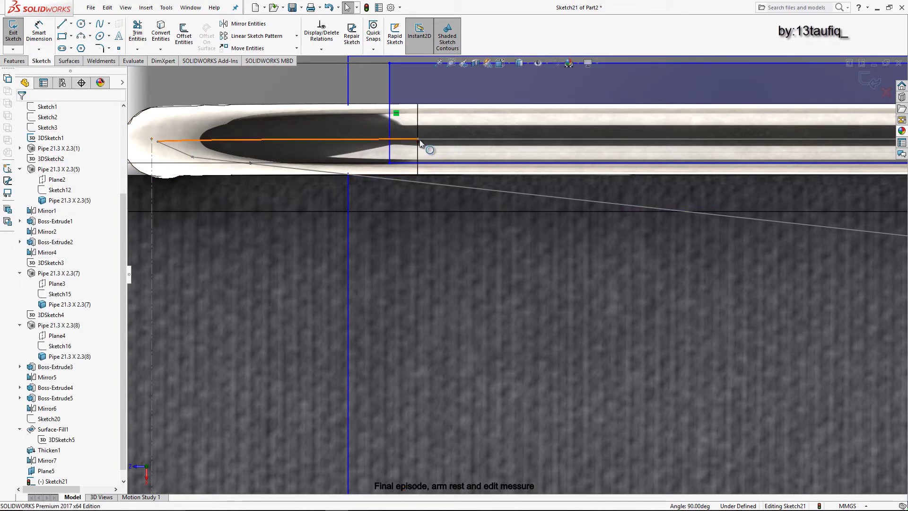
pyautogui.keyDown('ctrl'); pyautogui.click(388, 102); pyautogui.keyUp('ctrl')
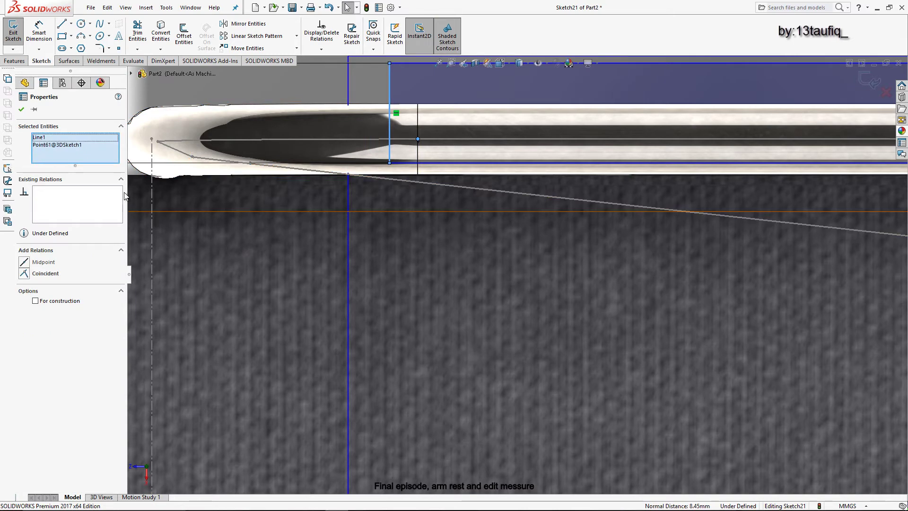
pyautogui.scroll(3, 545, 247)
pyautogui.press('Escape')
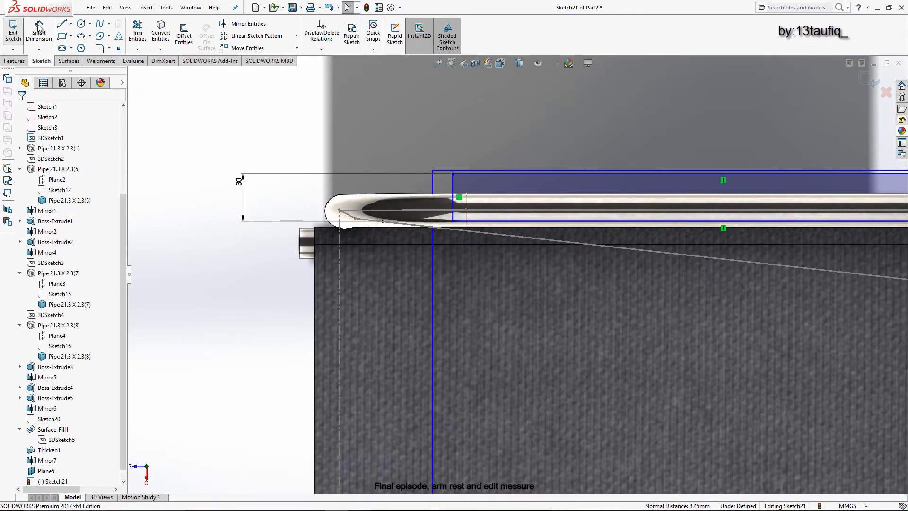
# Step: Dimension the rectangle's end edge 20 mm from the arm tube's end
pyautogui.click(39, 27)
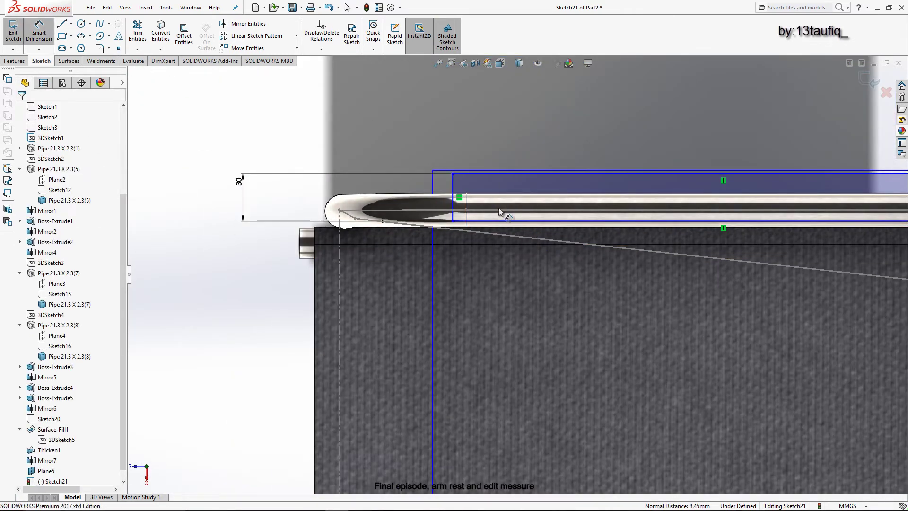
pyautogui.click(465, 206)
pyautogui.click(450, 127)
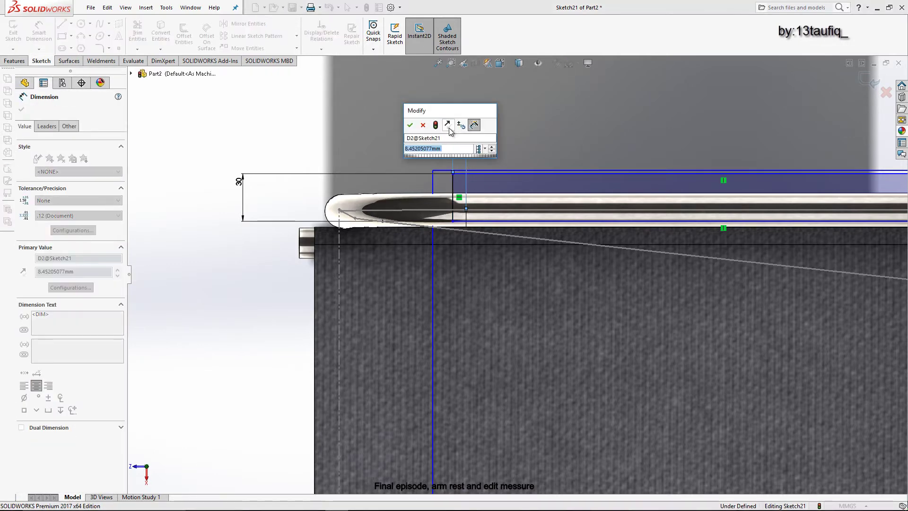
pyautogui.write('20')
pyautogui.press('Return')
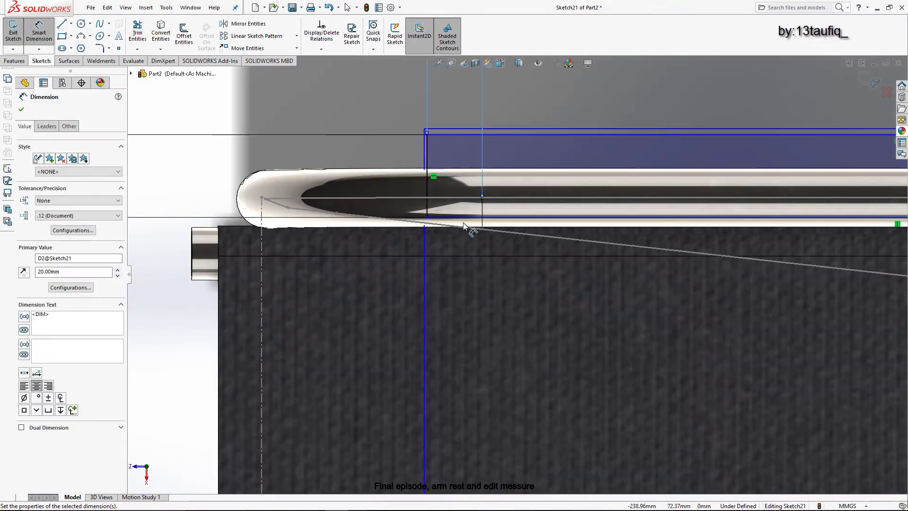
pyautogui.press('Escape')
pyautogui.moveTo(463, 226); pyautogui.dragTo(450, 201, button='middle')
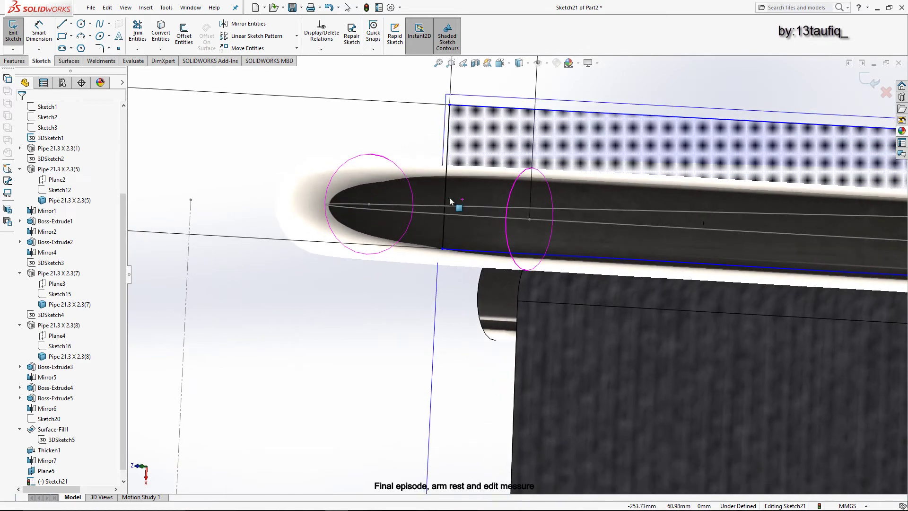
# Step: Draw a centreline between the armrest rectangle's left and right ends
pyautogui.click(71, 23)
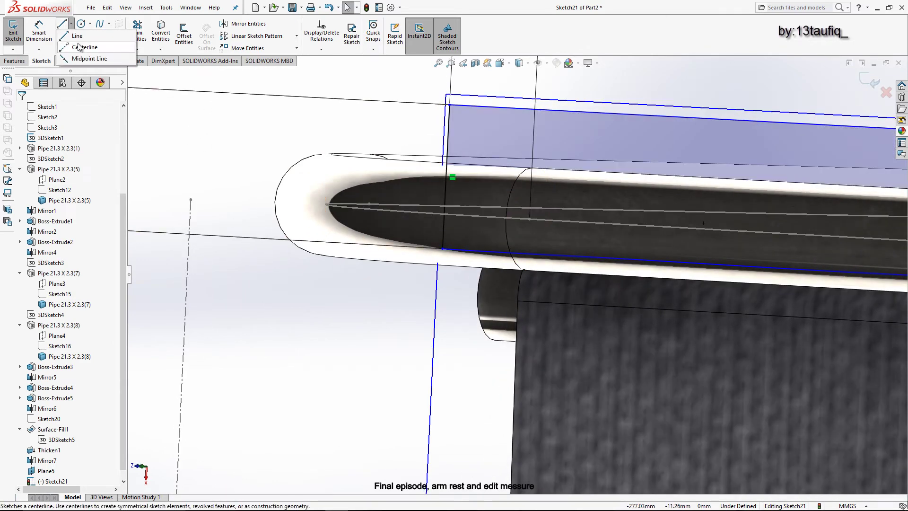
pyautogui.click(81, 45)
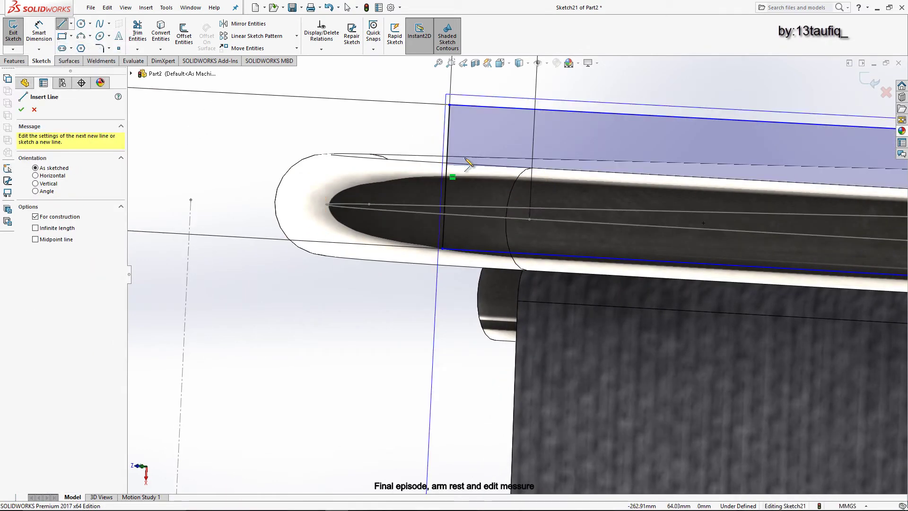
pyautogui.click(447, 177)
pyautogui.moveTo(456, 187); pyautogui.dragTo(606, 282, button='middle')
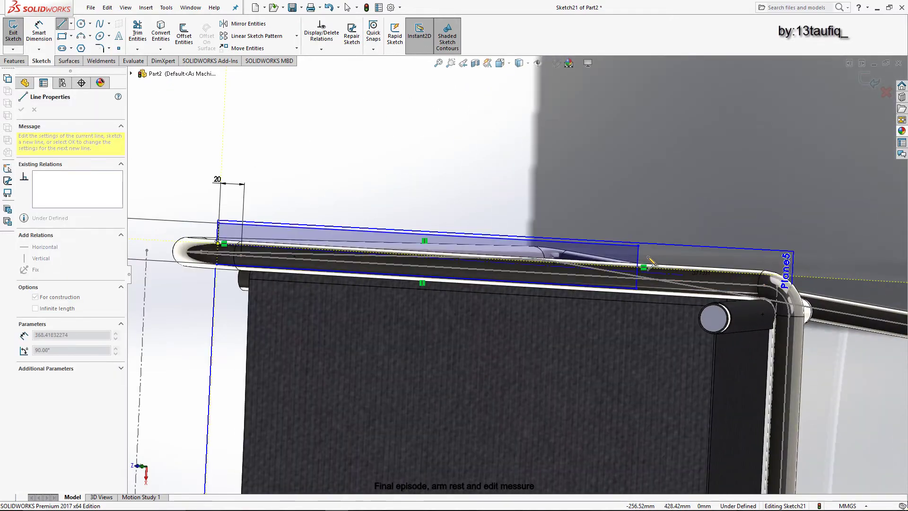
pyautogui.click(602, 282)
pyautogui.rightClick(639, 149)
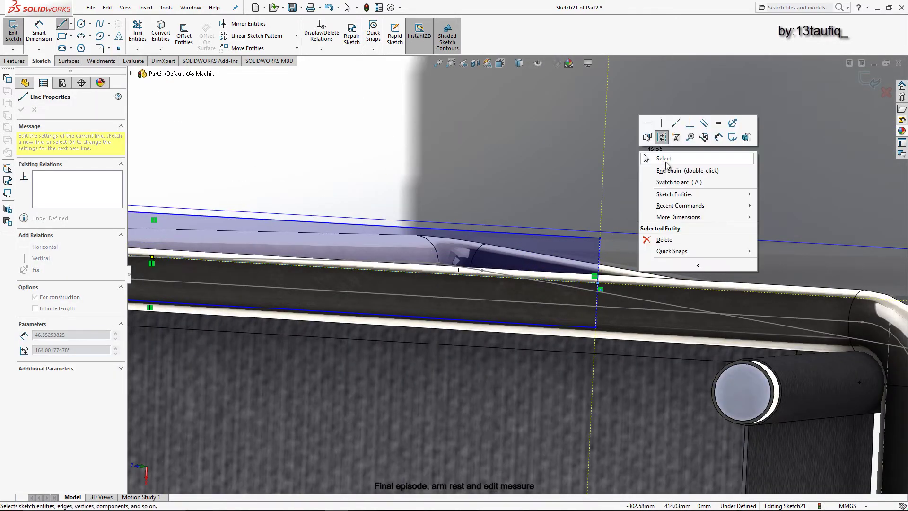
pyautogui.click(667, 161)
# Step: View the sketch head-on and make the centreline pass through the tube's path point
pyautogui.hotkey('ctrl', '8')
pyautogui.scroll(-3, 412, 225)
pyautogui.scroll(-2, 313, 243)
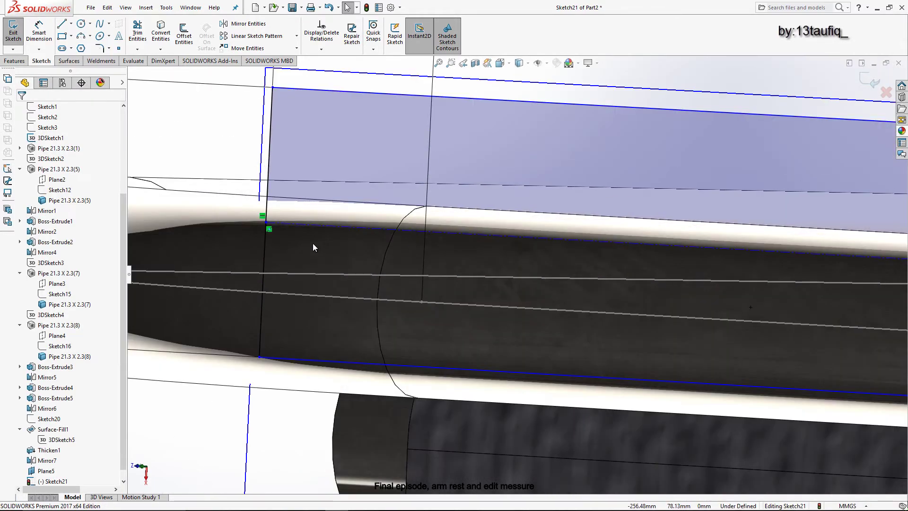
pyautogui.click(406, 229)
pyautogui.keyDown('ctrl'); pyautogui.click(421, 302); pyautogui.keyUp('ctrl')
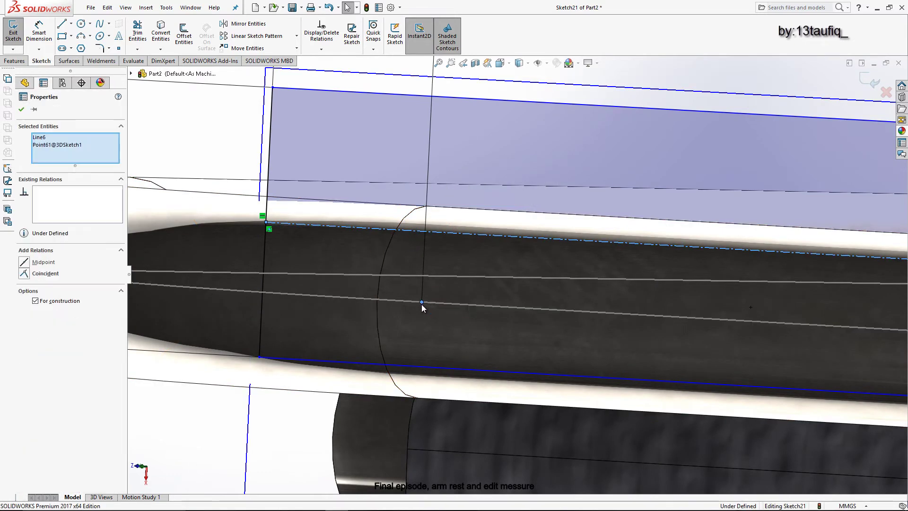
pyautogui.click(36, 273)
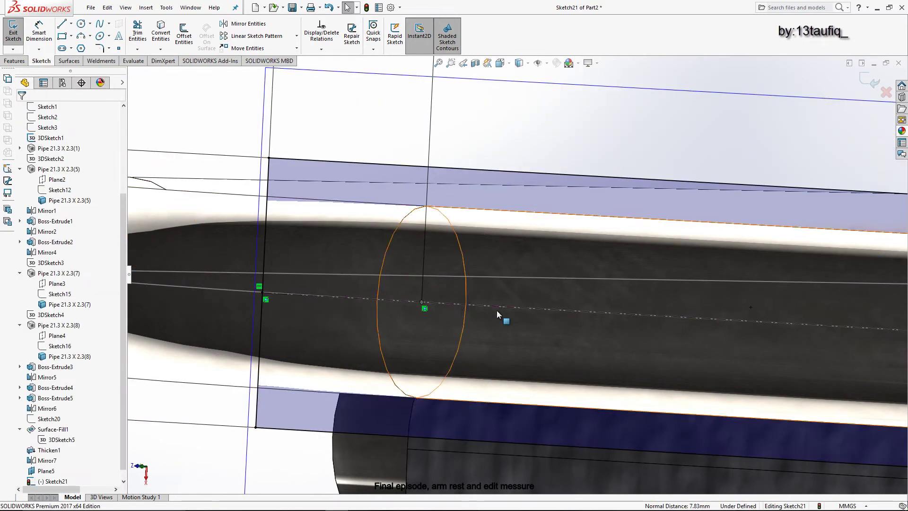
pyautogui.scroll(3, 659, 325)
pyautogui.scroll(2, 708, 239)
pyautogui.scroll(2, 708, 239)
pyautogui.scroll(-4, 765, 289)
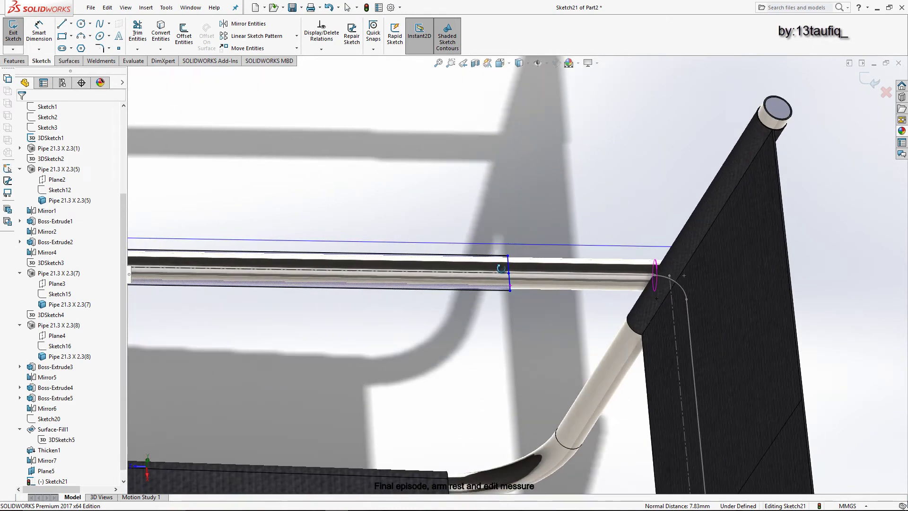
pyautogui.scroll(3, 501, 268)
# Step: Check the chair reference photo and reorient the model
pyautogui.moveTo(500, 268); pyautogui.dragTo(426, 303, button='middle')
pyautogui.click(400, 502)
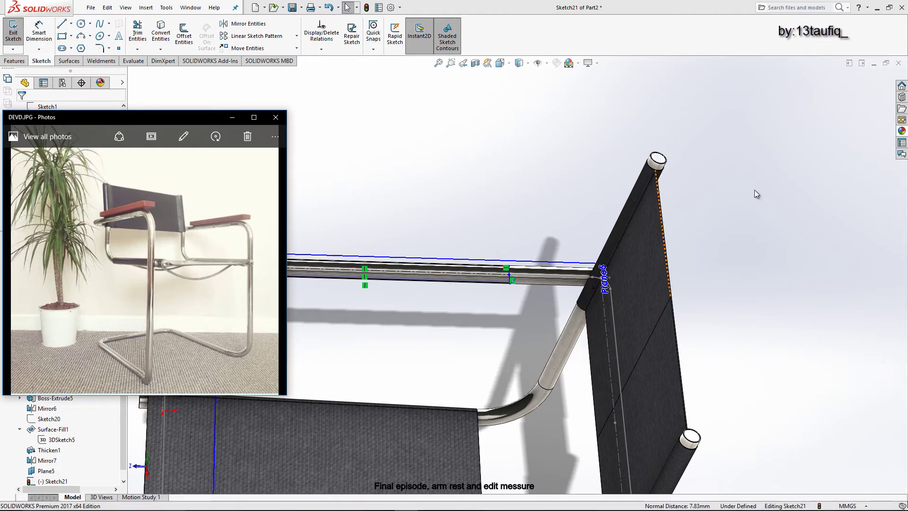
pyautogui.moveTo(753, 189)
pyautogui.mouseDown(button='middle')
pyautogui.moveTo(560, 275)
pyautogui.moveTo(512, 282)
pyautogui.mouseUp(button='middle')
pyautogui.scroll(-5, 513, 282)
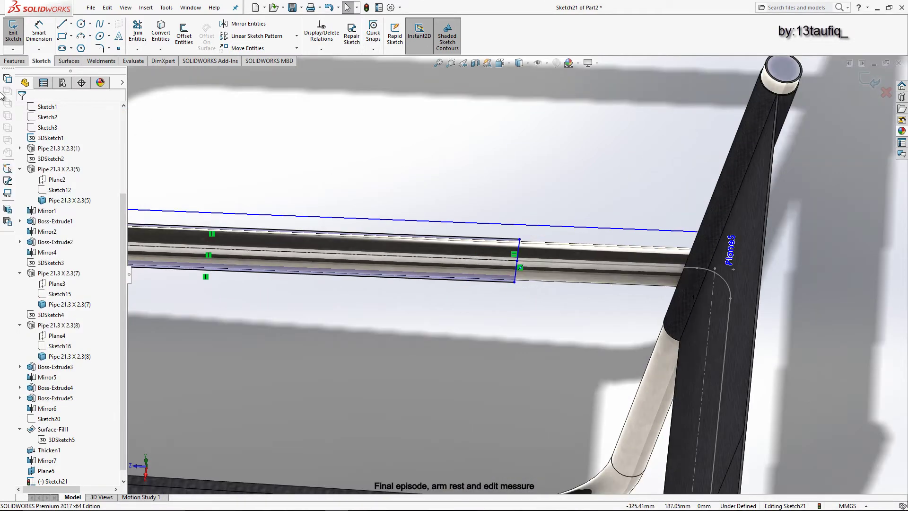
# Step: Dimension the armrest's long top edge to 350 mm
pyautogui.click(39, 32)
pyautogui.click(398, 239)
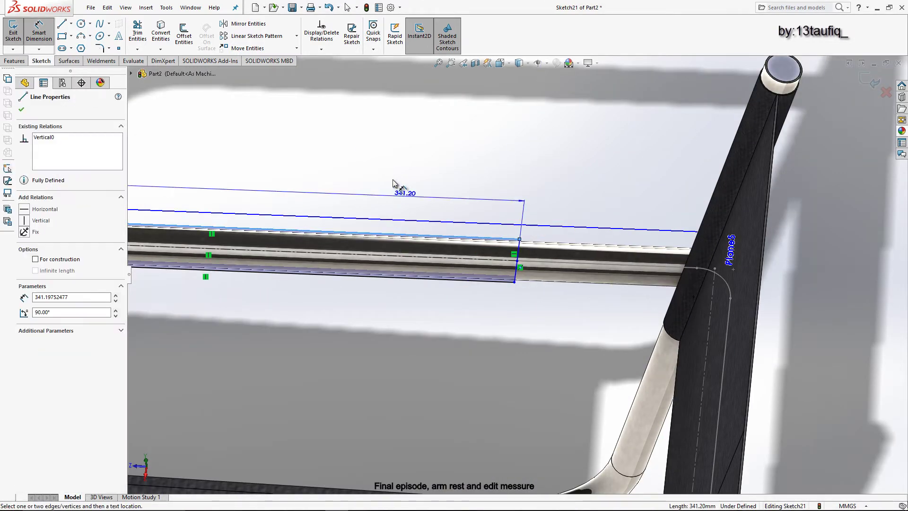
pyautogui.click(397, 185)
pyautogui.write('350')
pyautogui.press('Return')
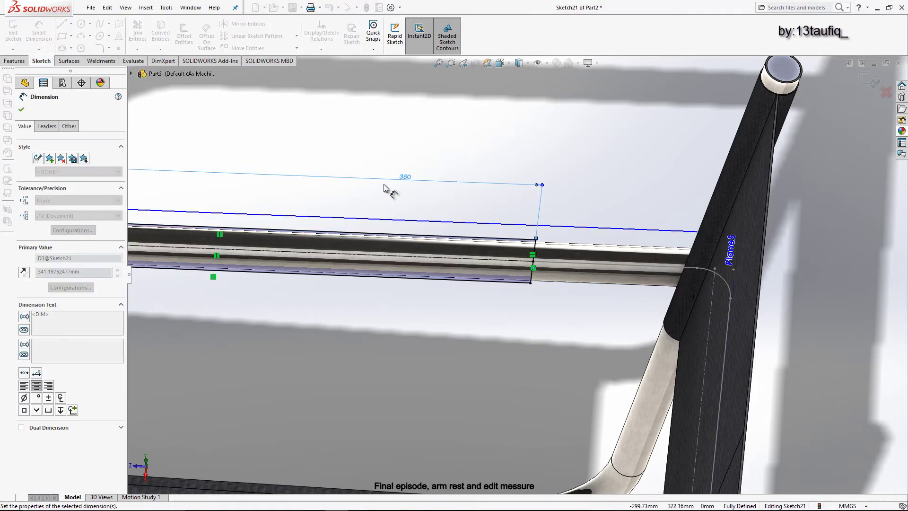
pyautogui.scroll(2, 389, 189)
pyautogui.rightClick(426, 170)
pyautogui.click(443, 172)
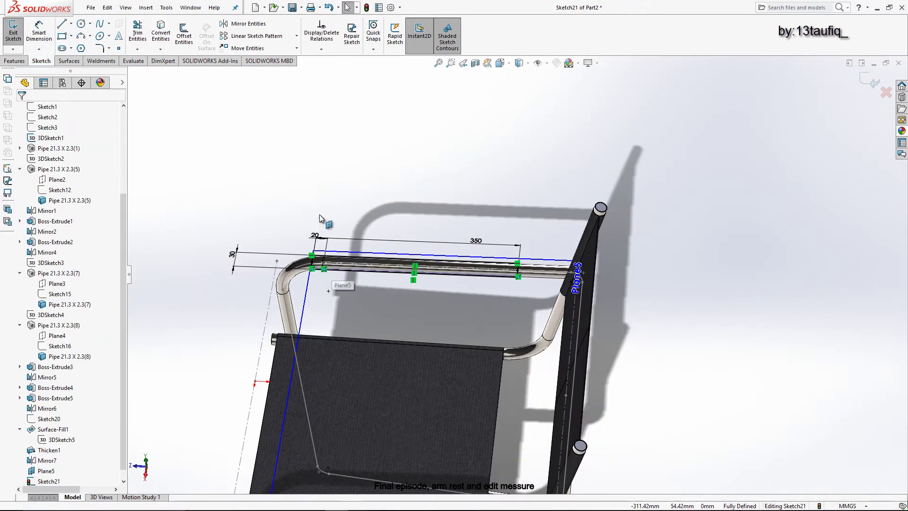
pyautogui.moveTo(425, 283); pyautogui.dragTo(331, 279, button='middle')
# Step: Extrude the armrest sketch 20 mm Blind, checking it against the reference photo
pyautogui.click(19, 63)
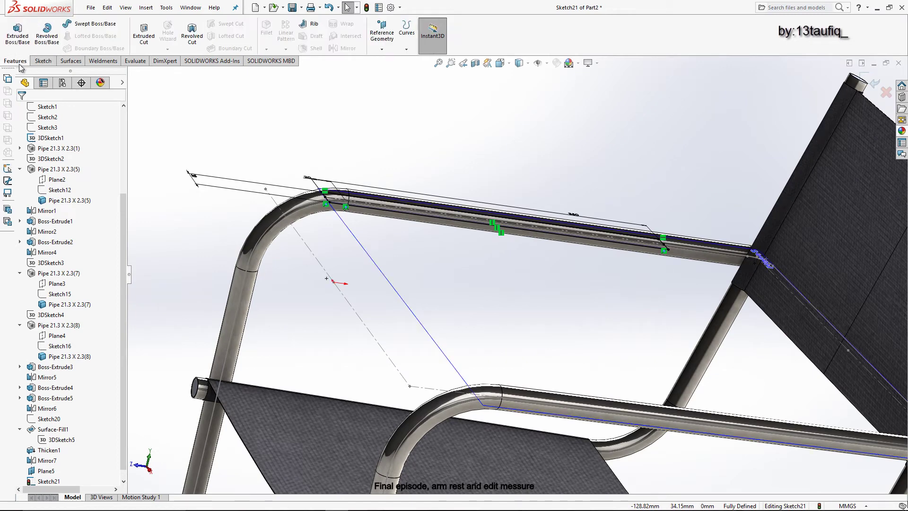
pyautogui.click(19, 36)
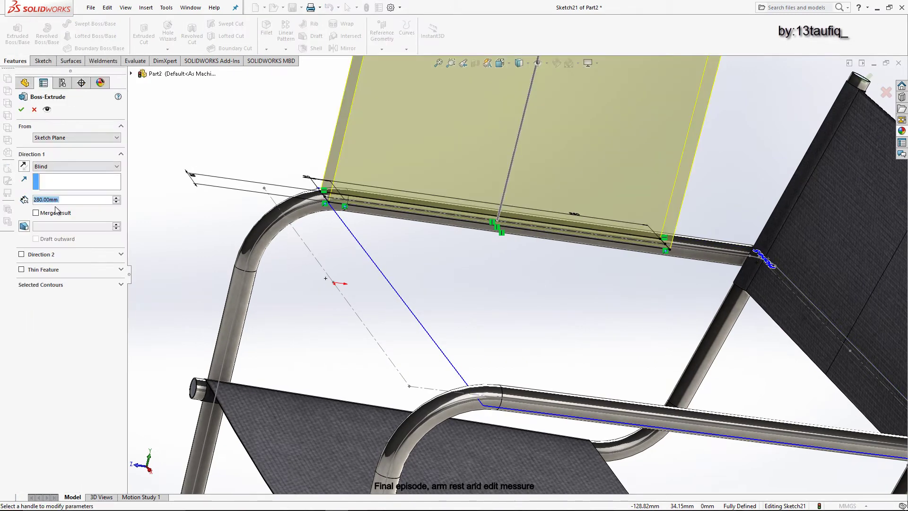
pyautogui.write('20')
pyautogui.press('Return')
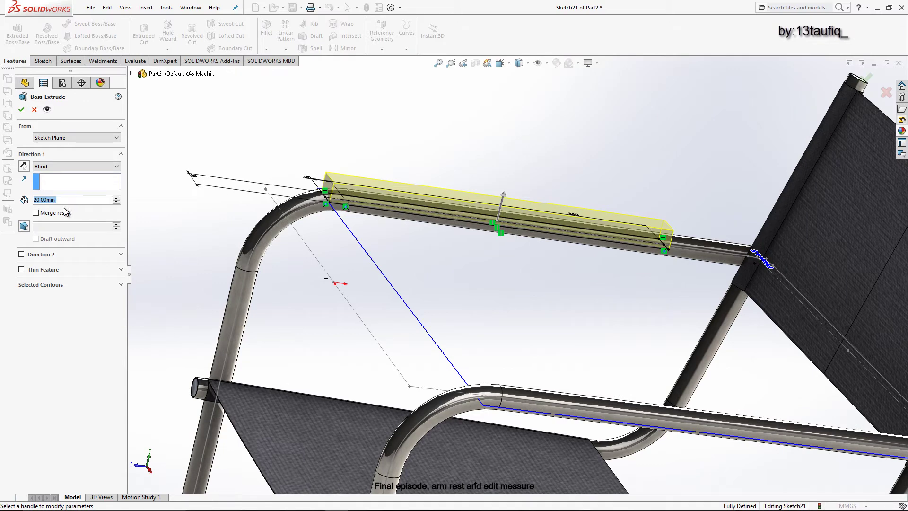
pyautogui.click(407, 502)
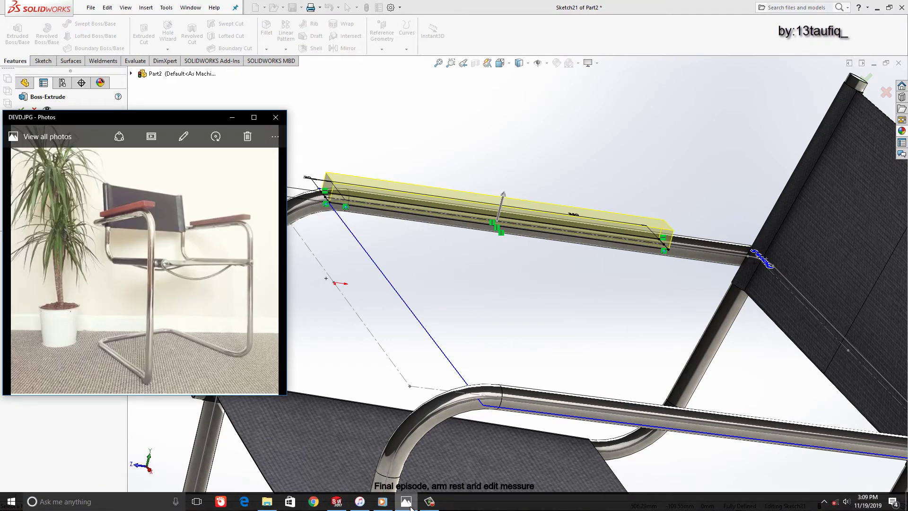
pyautogui.click(376, 132)
pyautogui.moveTo(358, 183); pyautogui.dragTo(337, 186, button='middle')
pyautogui.scroll(-3, 337, 186)
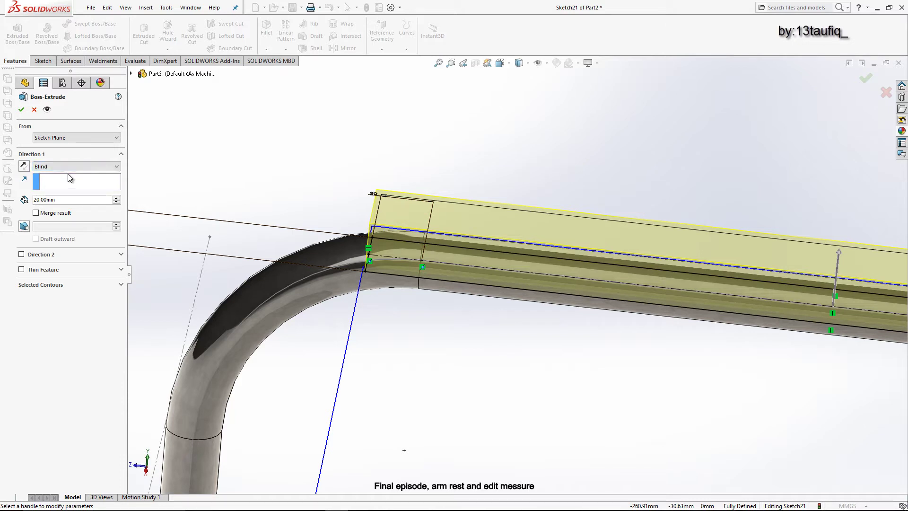
# Step: Start the extrusion at a 10 mm offset from the sketch plane and accept Boss-Extrude6
pyautogui.click(71, 138)
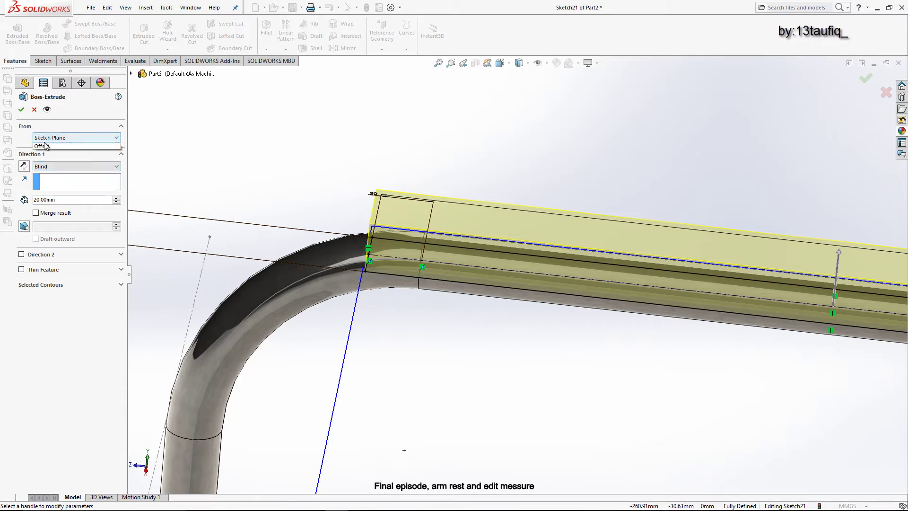
pyautogui.click(48, 165)
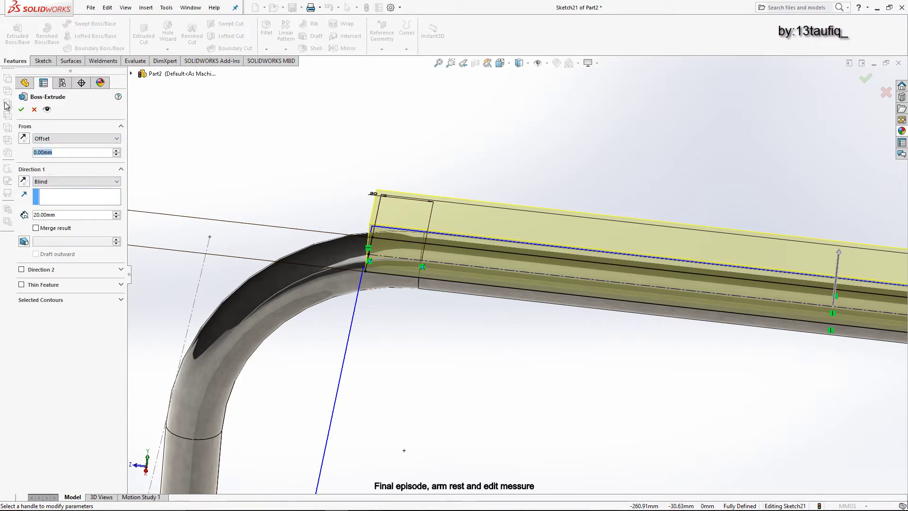
pyautogui.write('10')
pyautogui.press('Return')
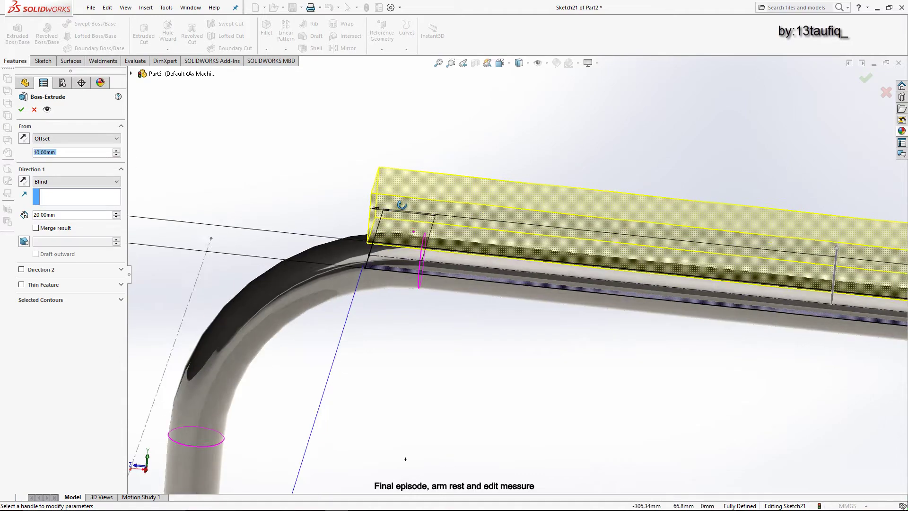
pyautogui.moveTo(401, 204)
pyautogui.mouseDown(button='middle')
pyautogui.moveTo(404, 148)
pyautogui.moveTo(412, 188)
pyautogui.mouseUp(button='middle')
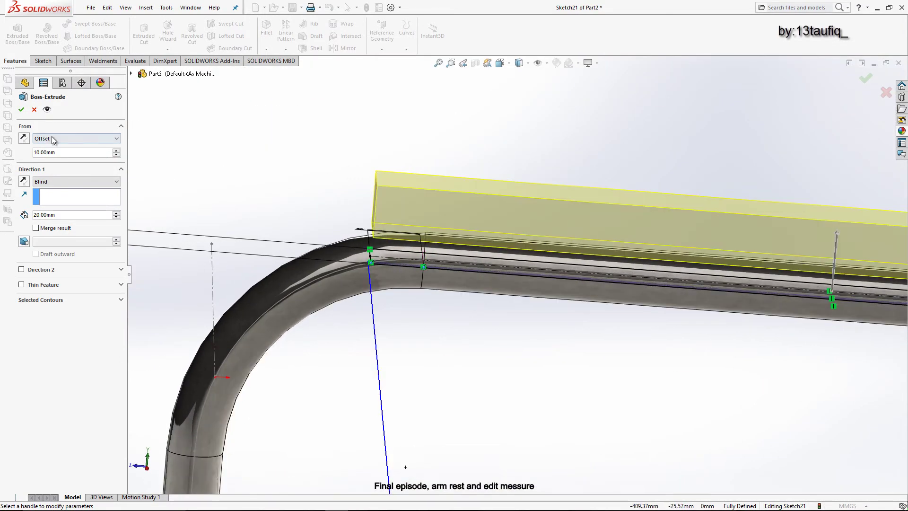
pyautogui.click(22, 109)
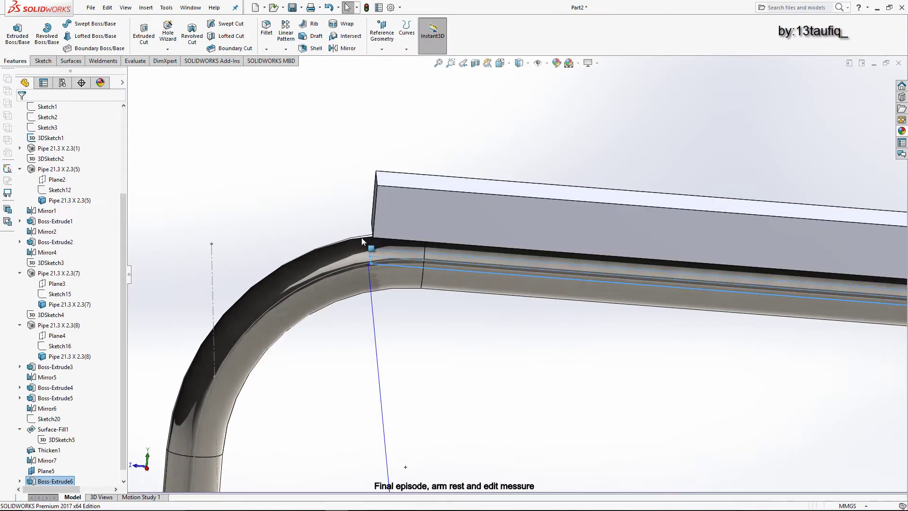
# Step: Change the armrest's D2 dimension from 20 to 30, then to 40 mm
pyautogui.click(392, 229)
pyautogui.moveTo(392, 228); pyautogui.dragTo(367, 122, button='middle')
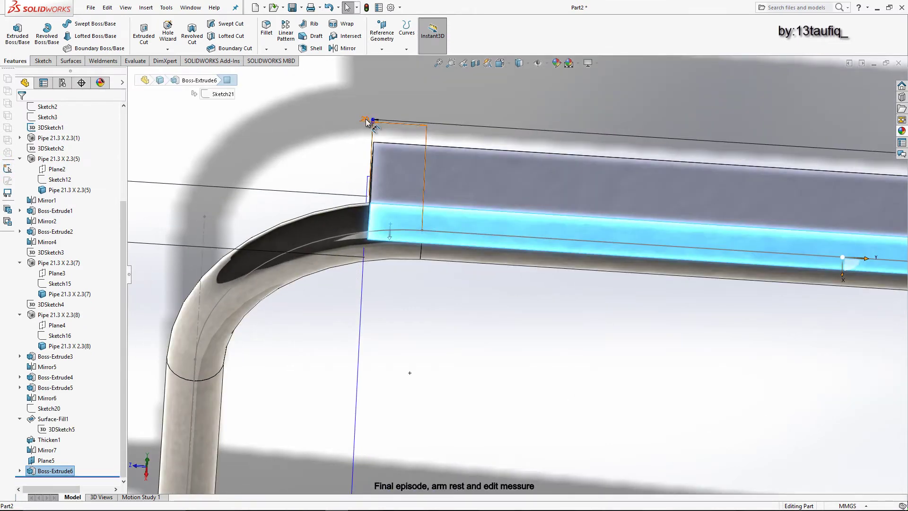
pyautogui.click(367, 122)
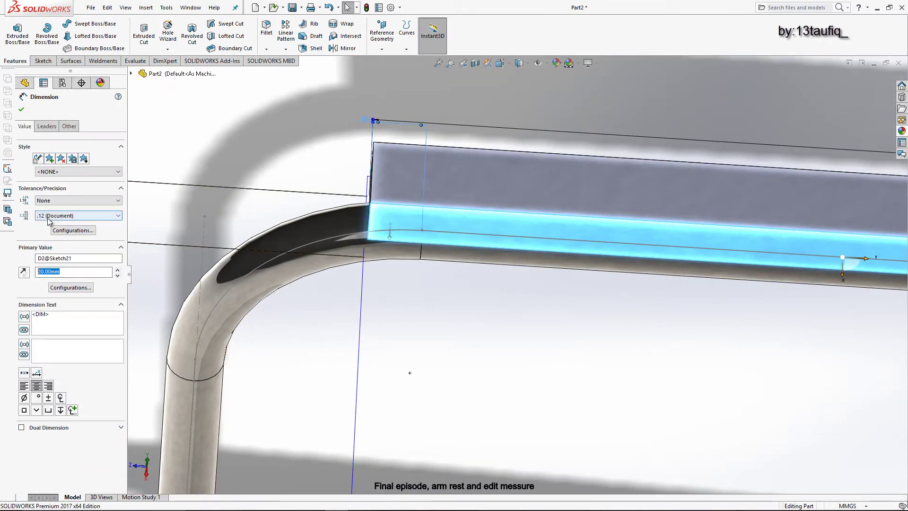
pyautogui.write('30')
pyautogui.press('Return')
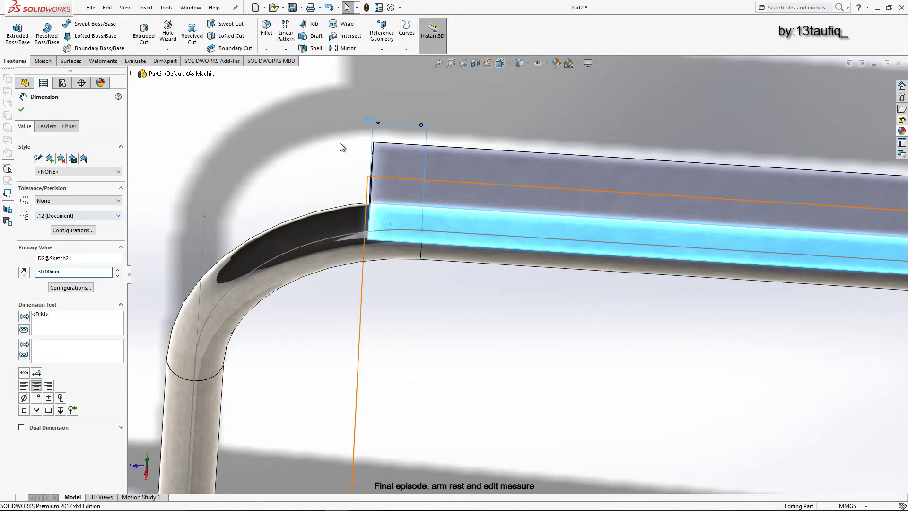
pyautogui.click(370, 9)
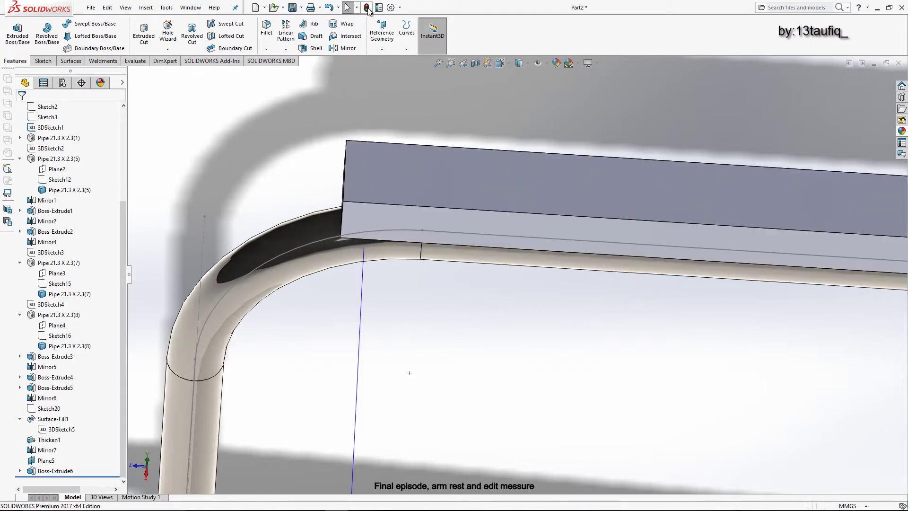
pyautogui.moveTo(413, 243)
pyautogui.mouseDown(button='middle')
pyautogui.moveTo(418, 104)
pyautogui.moveTo(421, 176)
pyautogui.mouseUp(button='middle')
pyautogui.click(421, 176)
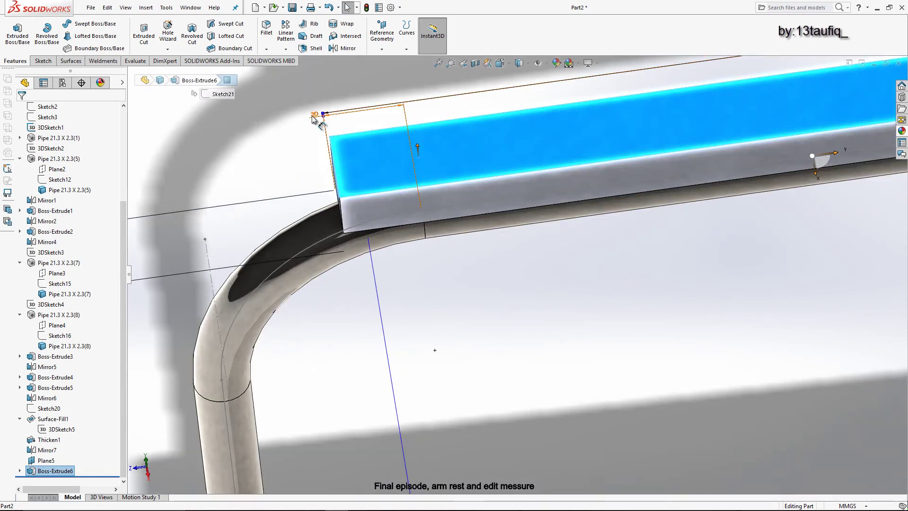
pyautogui.click(315, 114)
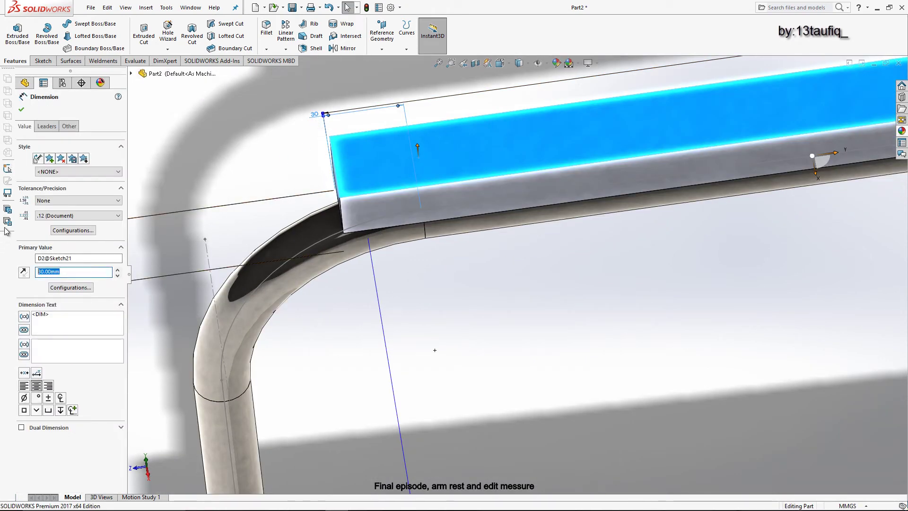
pyautogui.write('40')
pyautogui.press('Return')
pyautogui.press('Escape')
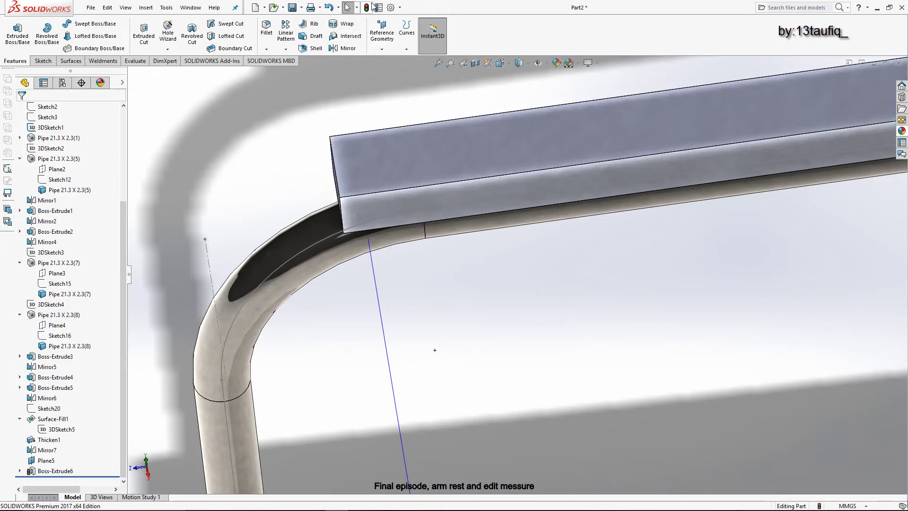
# Step: Change the armrest length D3 from 350 to 400 mm and rebuild
pyautogui.scroll(5, 442, 204)
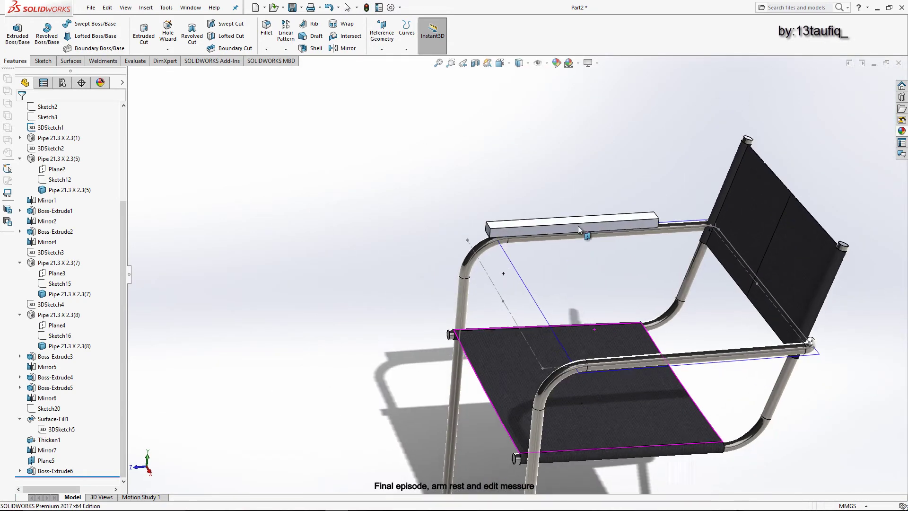
pyautogui.moveTo(615, 229); pyautogui.dragTo(642, 242, button='middle')
pyautogui.scroll(-5, 642, 242)
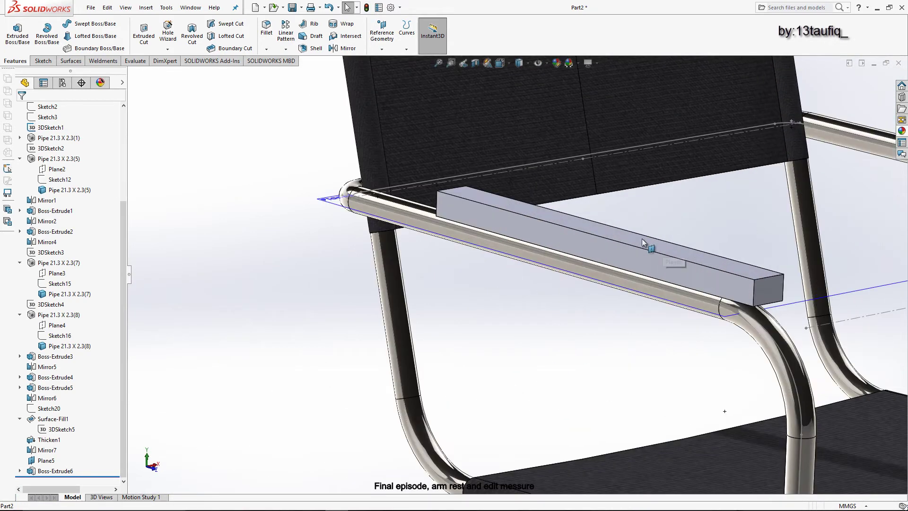
pyautogui.click(625, 251)
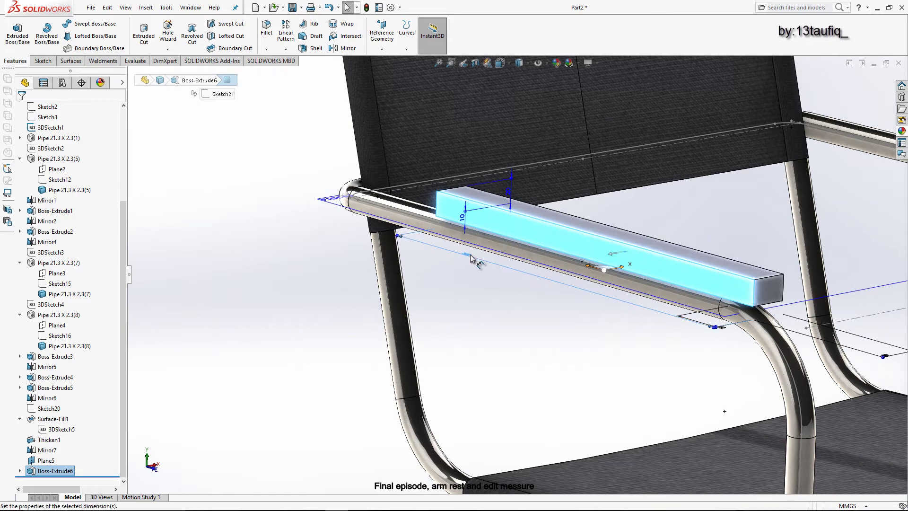
pyautogui.click(471, 258)
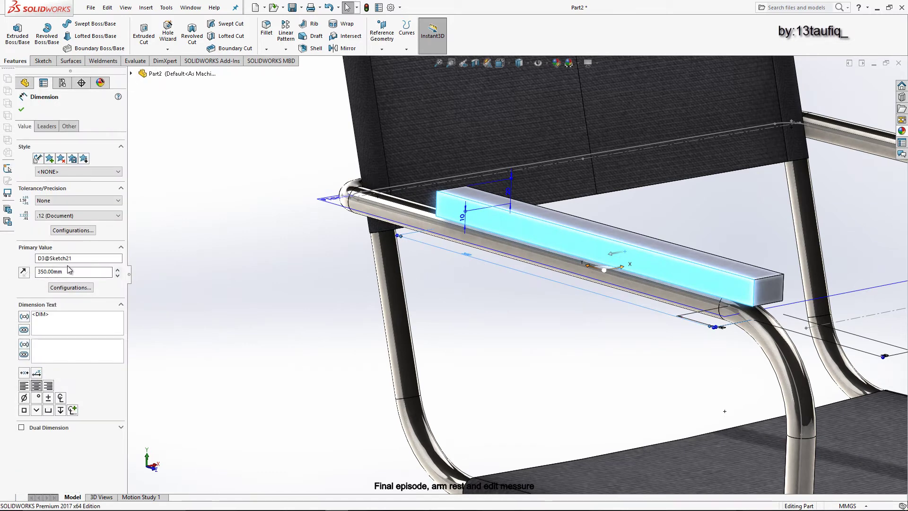
pyautogui.press('Return')
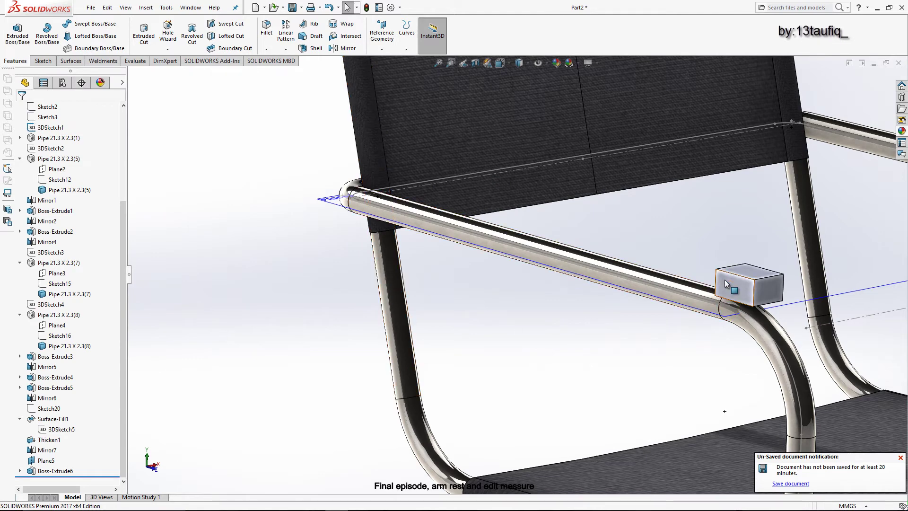
pyautogui.click(724, 279)
pyautogui.click(689, 324)
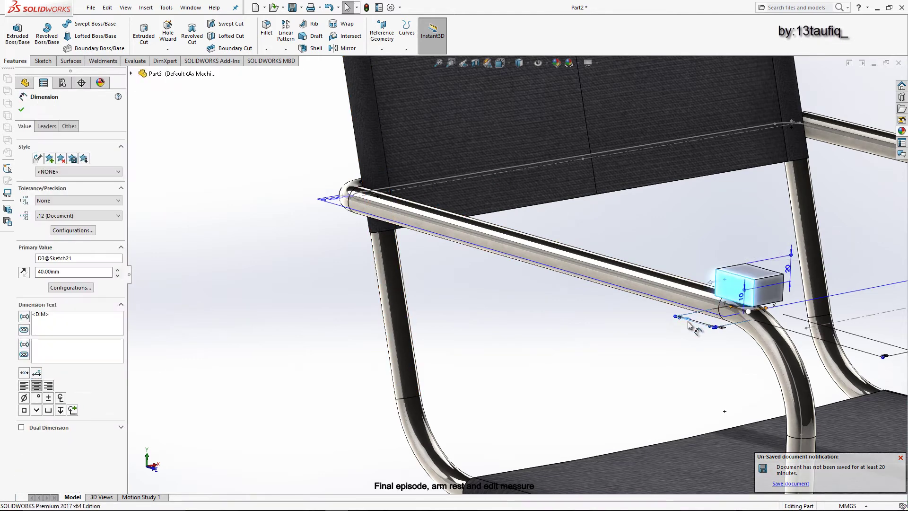
pyautogui.doubleClick(80, 272)
pyautogui.write('400')
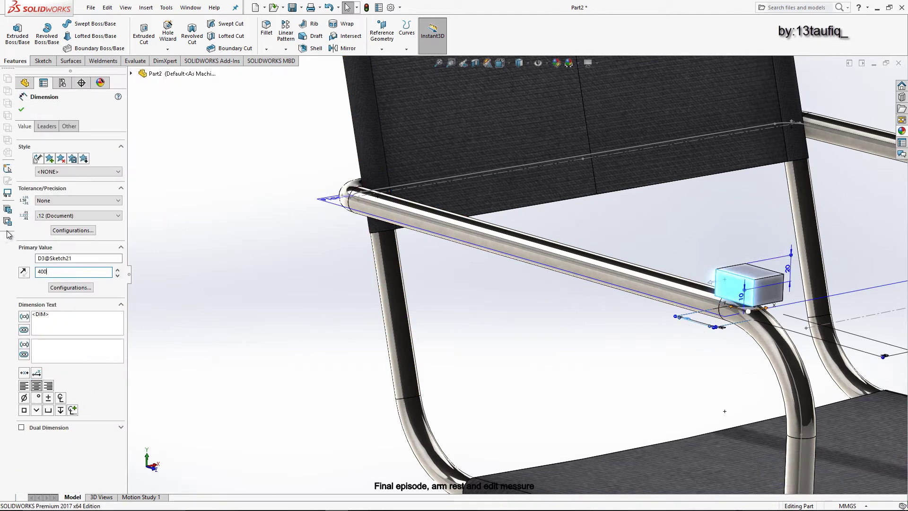
pyautogui.press('Return')
pyautogui.click(21, 110)
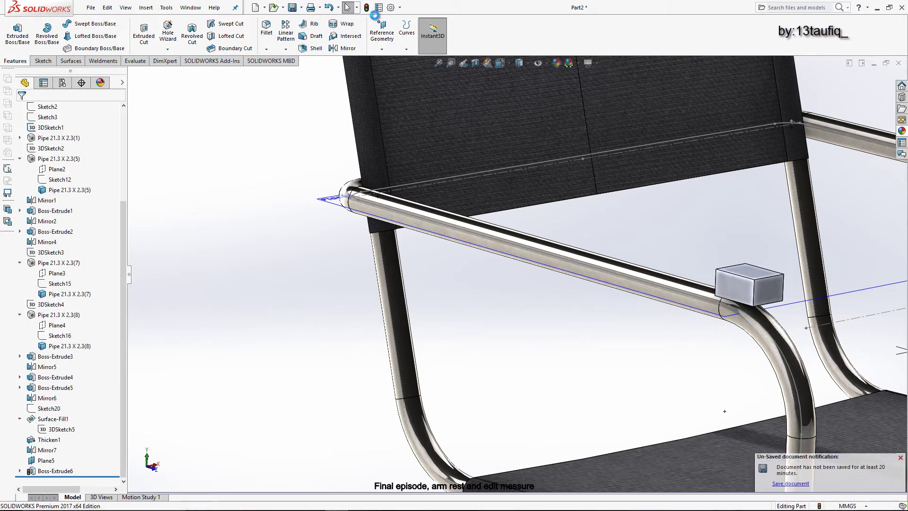
pyautogui.click(367, 8)
# Step: Apply polished teak 2d from Organic > Wood > Teak to the whole armrest body
pyautogui.scroll(-5, 614, 244)
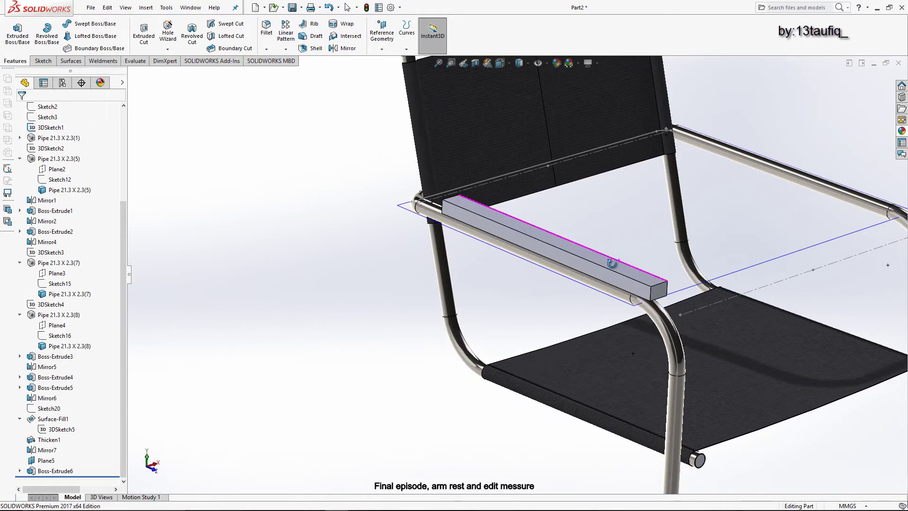
pyautogui.moveTo(614, 244); pyautogui.dragTo(850, 166, button='middle')
pyautogui.click(902, 132)
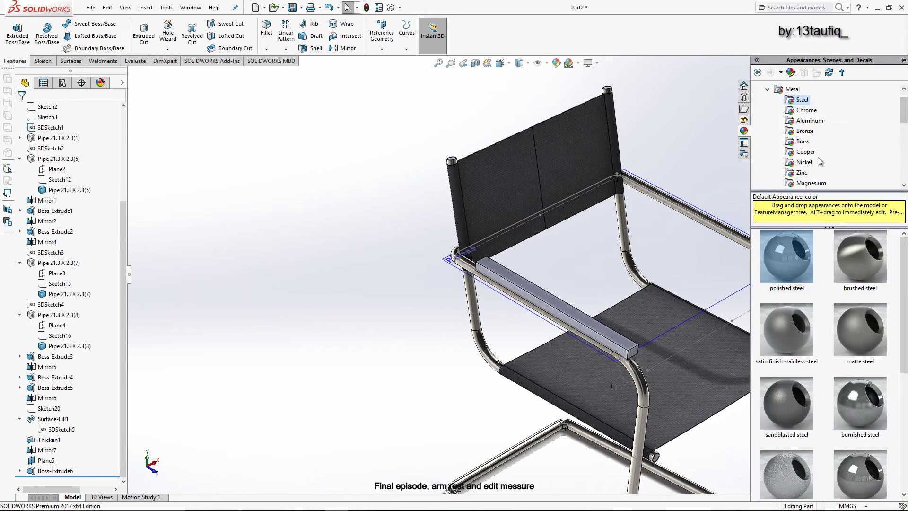
pyautogui.scroll(-5, 800, 141)
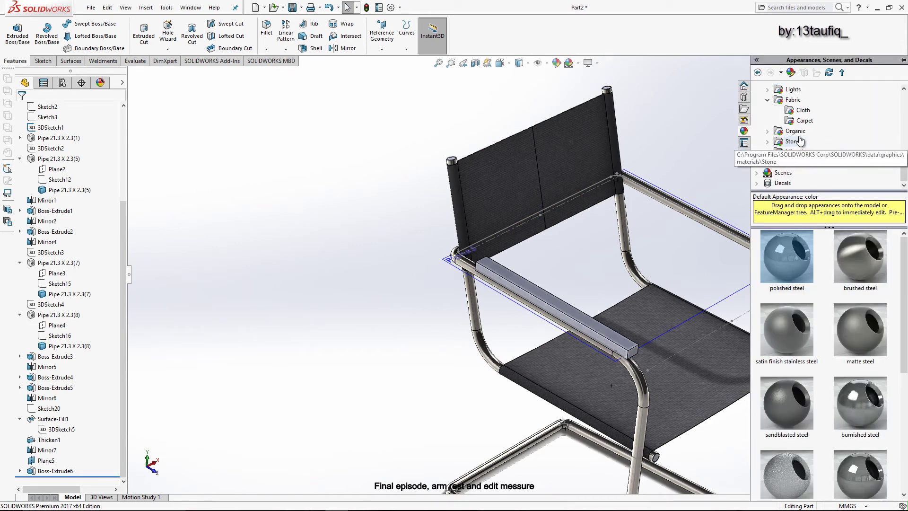
pyautogui.click(779, 132)
pyautogui.click(768, 131)
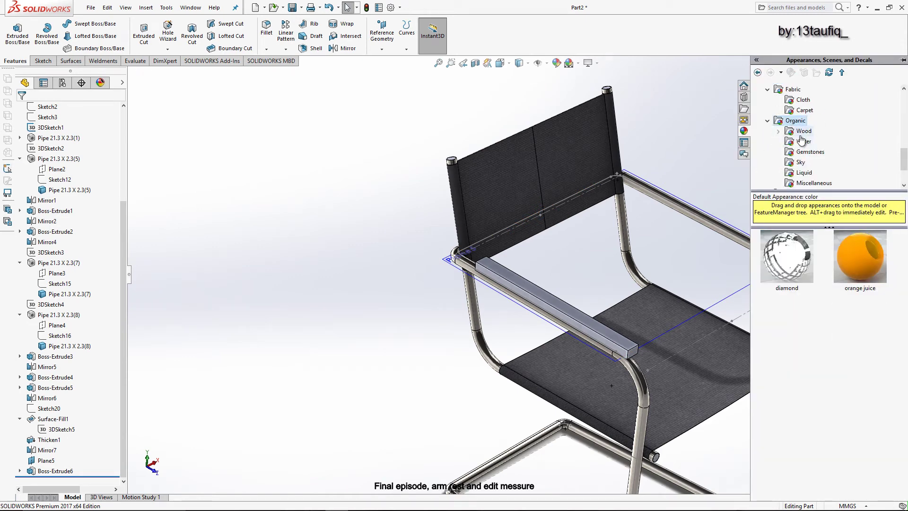
pyautogui.doubleClick(800, 141)
pyautogui.scroll(-2, 803, 135)
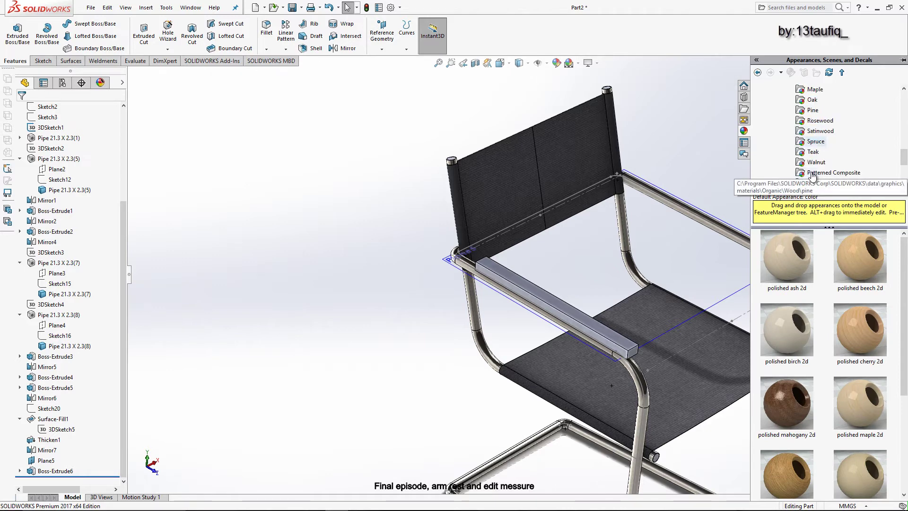
pyautogui.scroll(-1, 810, 131)
pyautogui.click(813, 121)
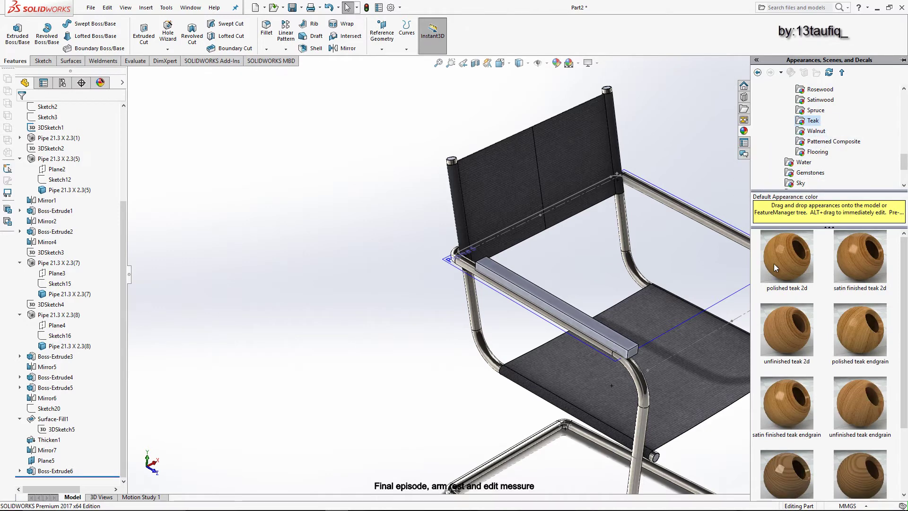
pyautogui.moveTo(773, 263)
pyautogui.mouseDown()
pyautogui.moveTo(624, 298)
pyautogui.moveTo(609, 330)
pyautogui.mouseUp()
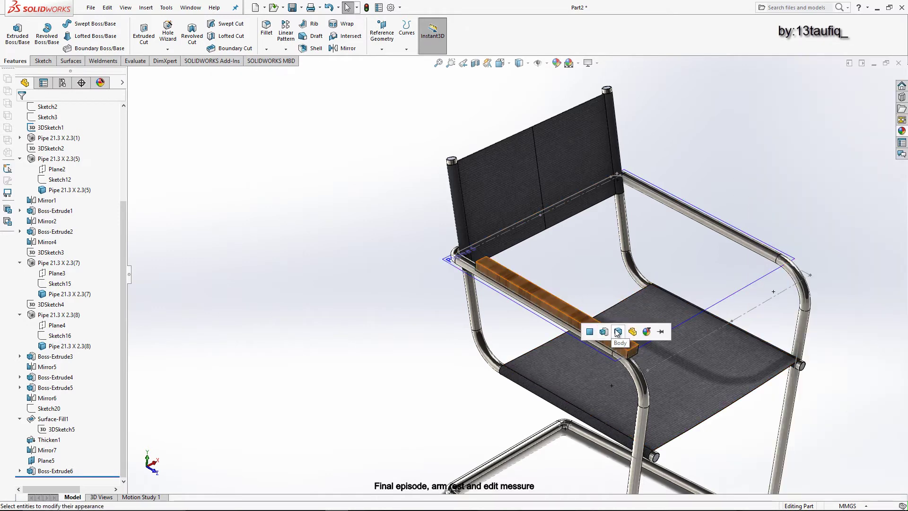
pyautogui.click(618, 332)
# Step: Edit the polished teak appearance to use Planar mapping along the ZX axis
pyautogui.click(575, 315)
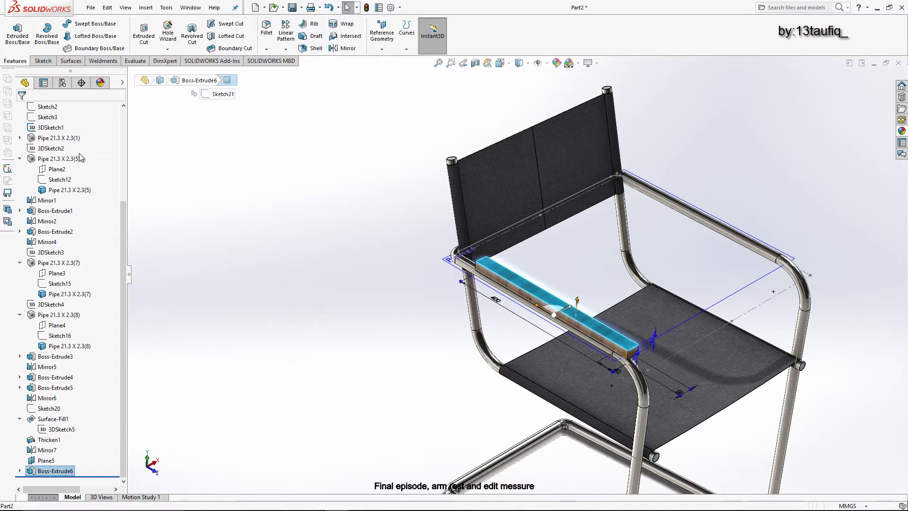
pyautogui.click(100, 84)
pyautogui.rightClick(56, 211)
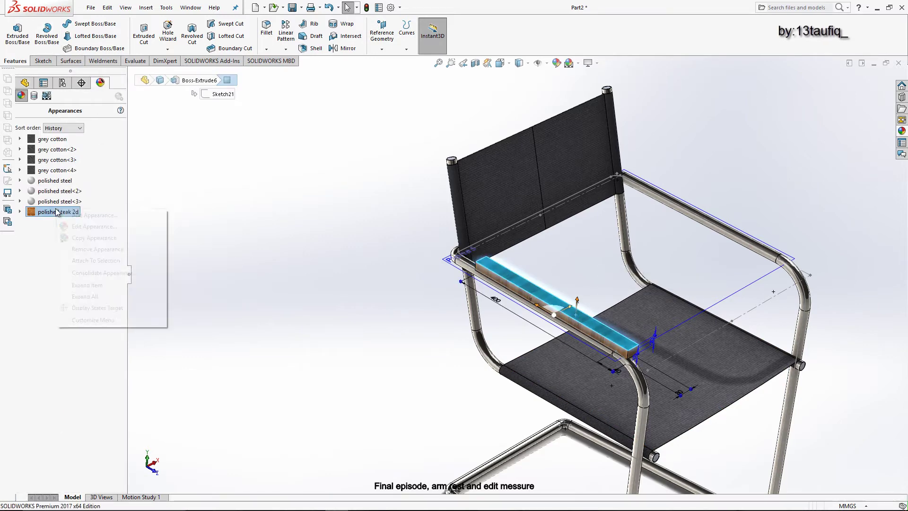
pyautogui.click(91, 227)
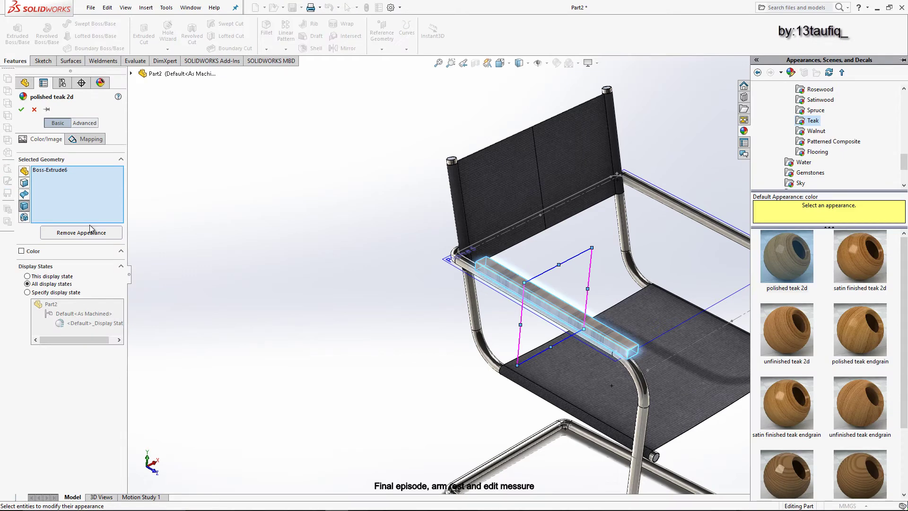
pyautogui.click(88, 142)
pyautogui.click(93, 273)
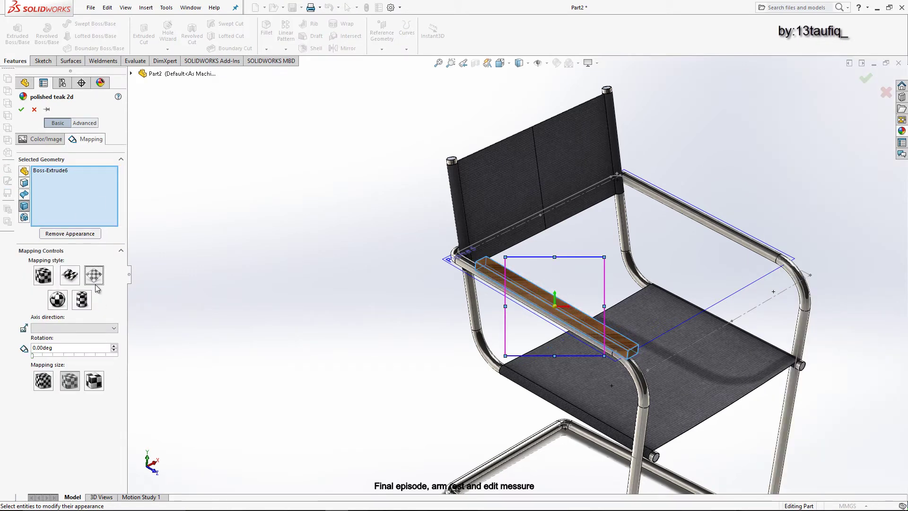
pyautogui.click(102, 328)
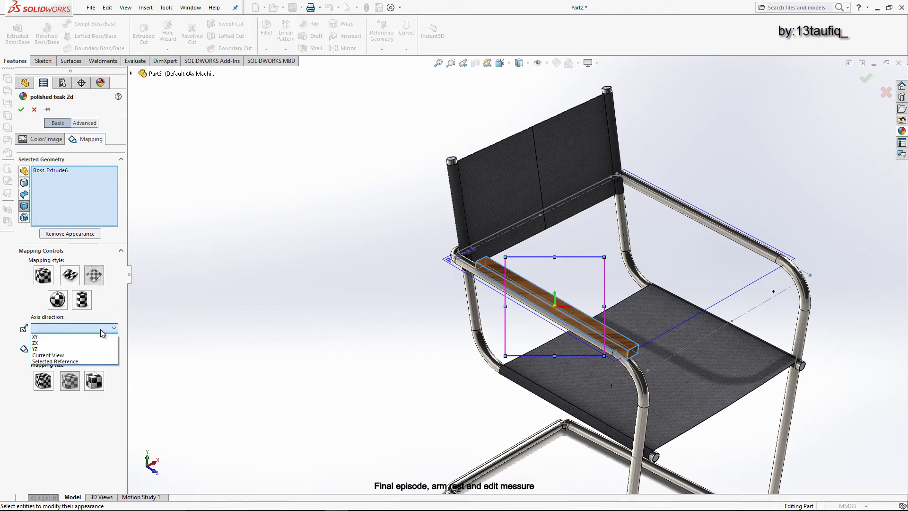
pyautogui.click(66, 343)
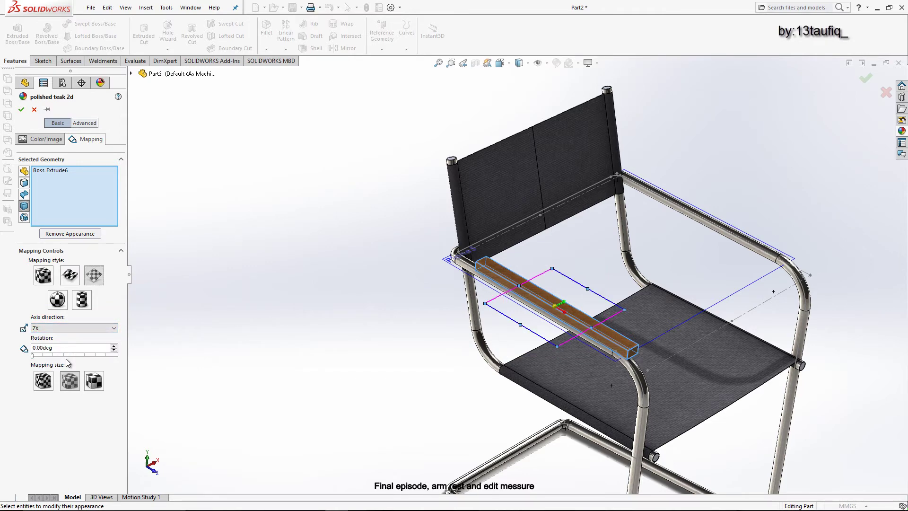
pyautogui.scroll(-3, 574, 294)
pyautogui.scroll(-2, 574, 294)
pyautogui.scroll(1, 574, 294)
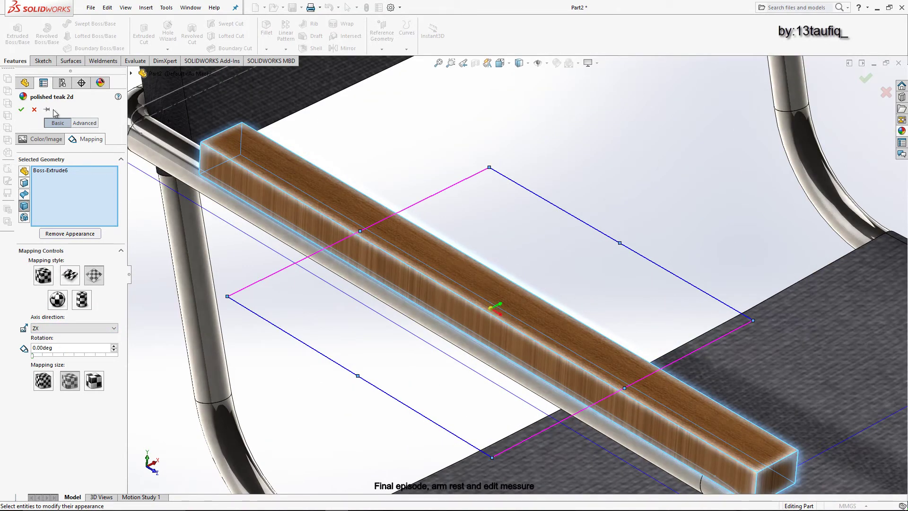
pyautogui.click(21, 113)
pyautogui.scroll(3, 642, 225)
pyautogui.scroll(3, 642, 225)
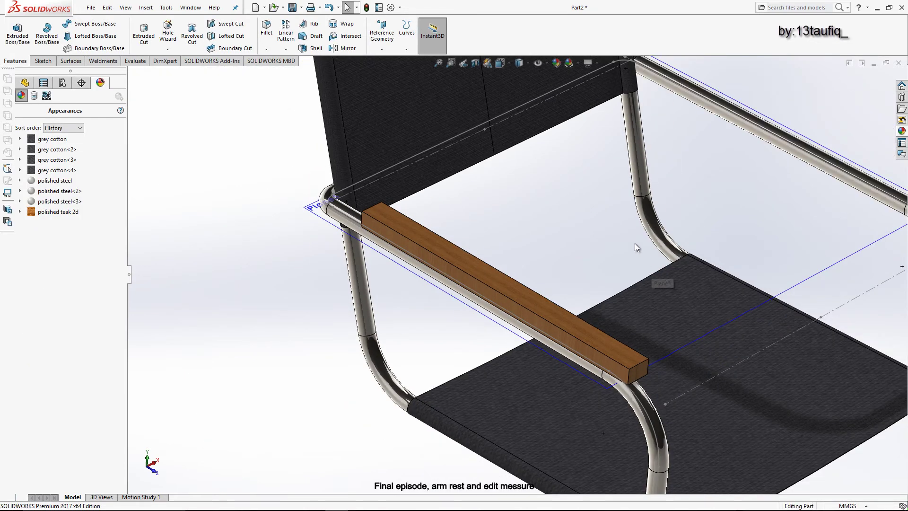
pyautogui.moveTo(634, 243); pyautogui.dragTo(66, 81, button='middle')
pyautogui.scroll(2, 285, 197)
# Step: Mirror the armrest body Boss-Extrude6 across the Right Plane
pyautogui.click(305, 184)
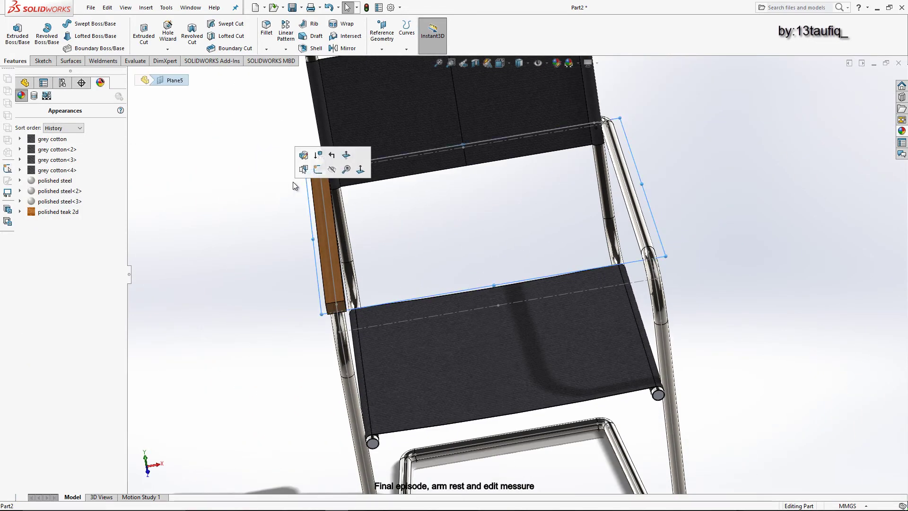
pyautogui.click(283, 208)
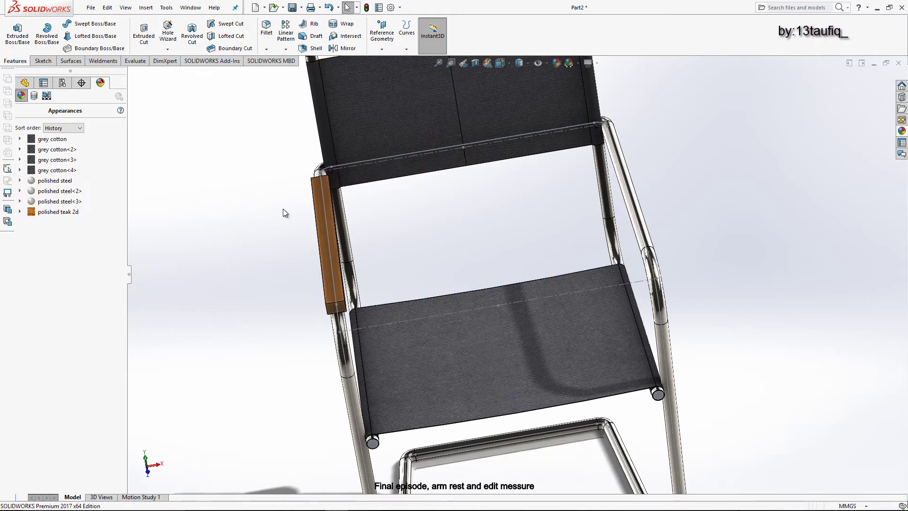
pyautogui.rightClick(338, 271)
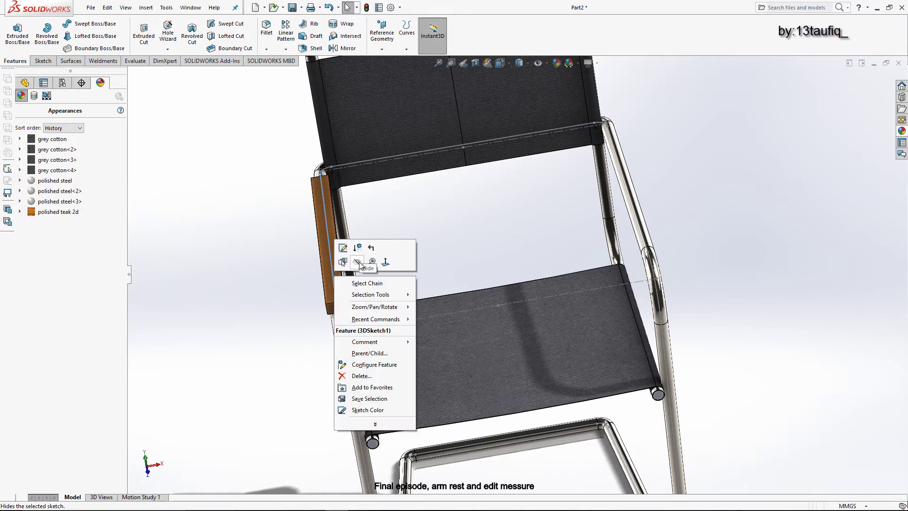
pyautogui.moveTo(338, 271)
pyautogui.mouseDown(button='middle')
pyautogui.moveTo(265, 254)
pyautogui.moveTo(388, 120)
pyautogui.mouseUp(button='middle')
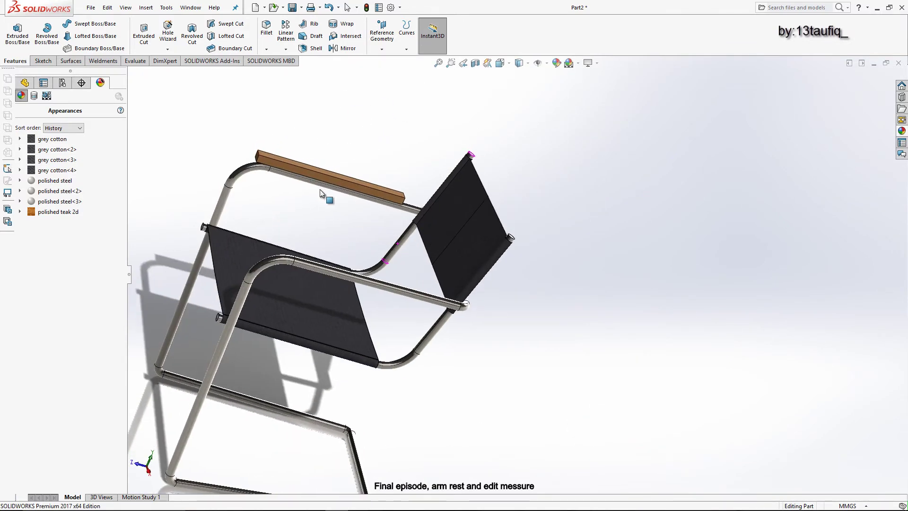
pyautogui.click(351, 50)
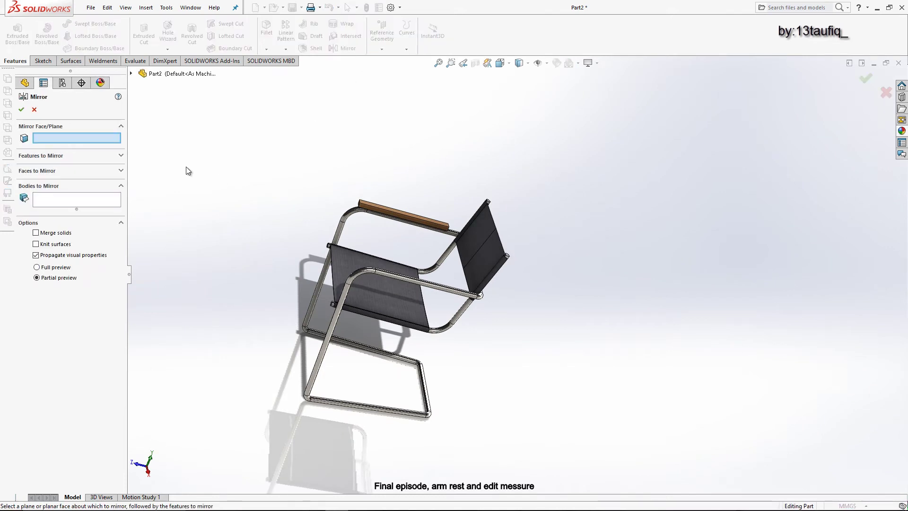
pyautogui.click(132, 73)
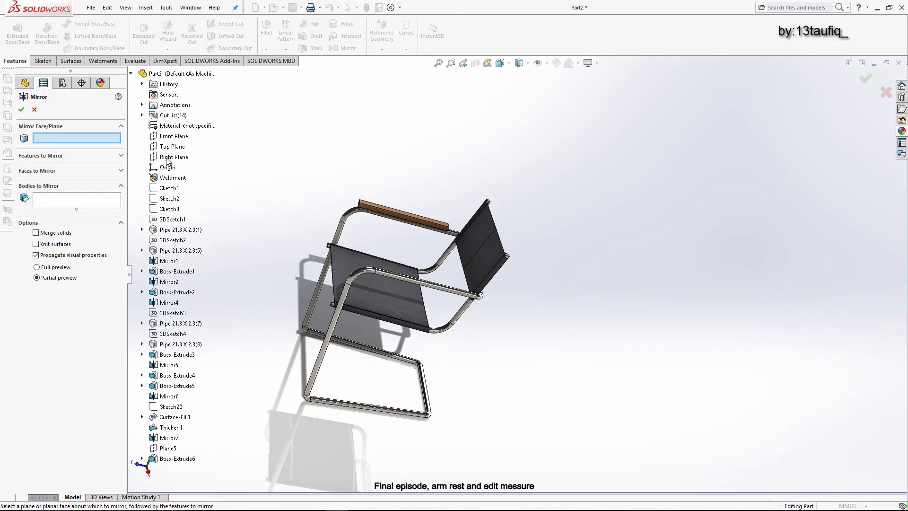
pyautogui.click(172, 156)
pyautogui.click(371, 213)
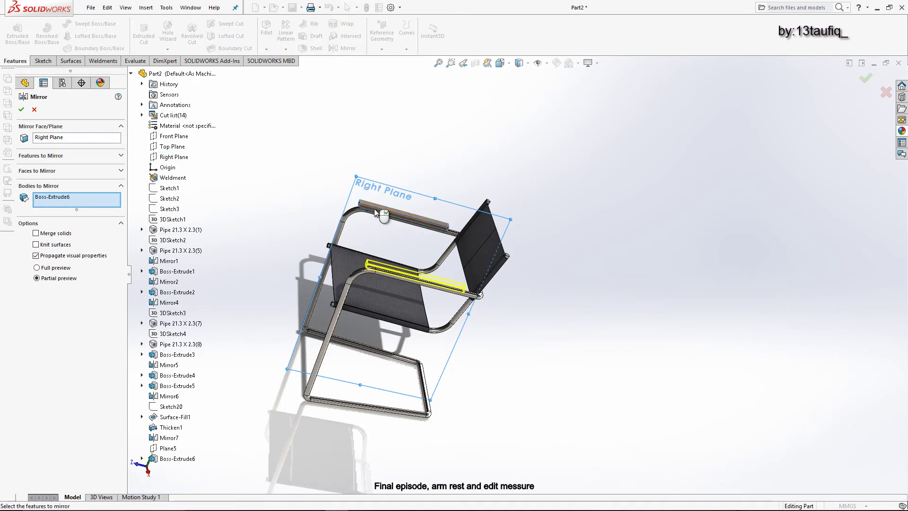
pyautogui.click(20, 109)
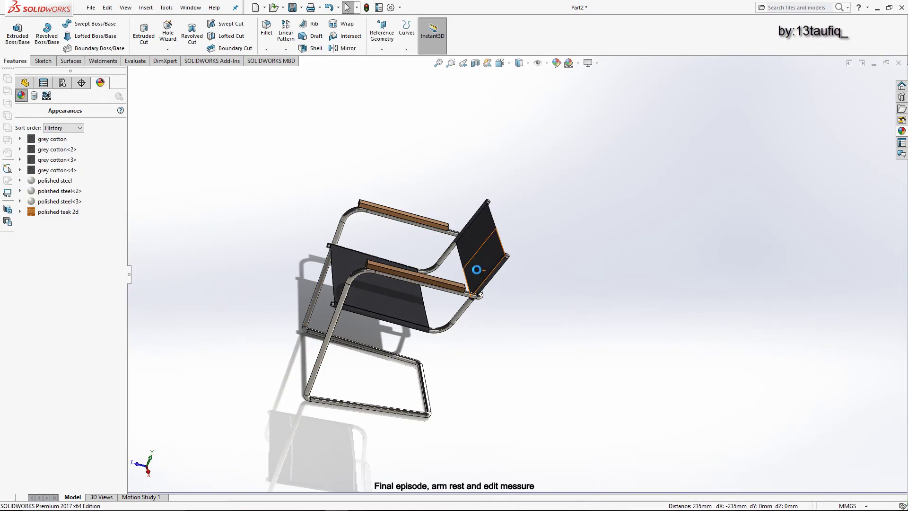
# Step: Snap the chair to a standard view and restore down the window to show the reference photo
pyautogui.moveTo(477, 263)
pyautogui.mouseDown(button='middle')
pyautogui.moveTo(624, 315)
pyautogui.moveTo(534, 287)
pyautogui.moveTo(526, 237)
pyautogui.mouseUp(button='middle')
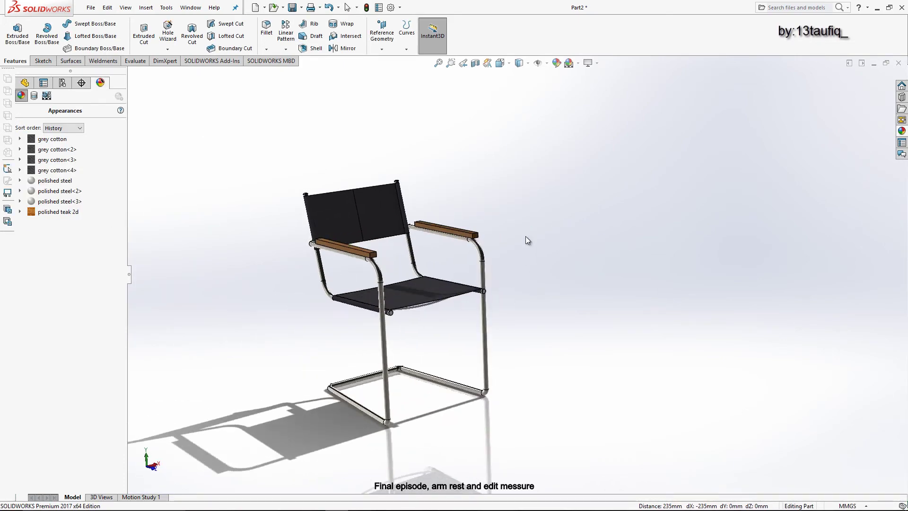
pyautogui.click(588, 63)
pyautogui.click(509, 65)
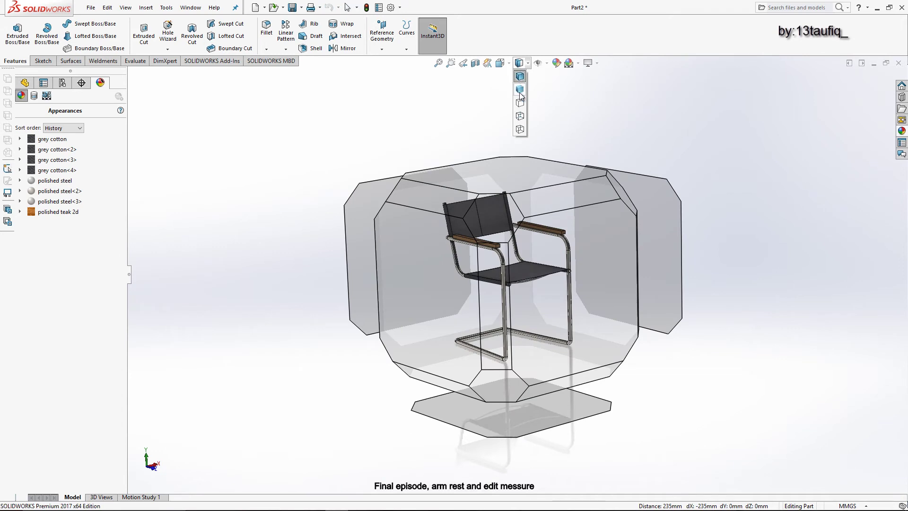
pyautogui.click(544, 211)
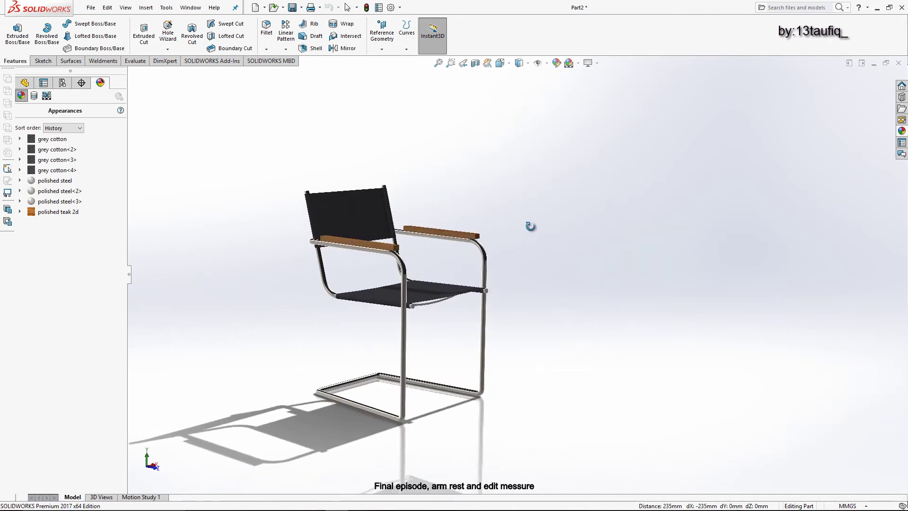
pyautogui.scroll(-3, 432, 270)
pyautogui.scroll(2, 432, 271)
pyautogui.scroll(3, 432, 278)
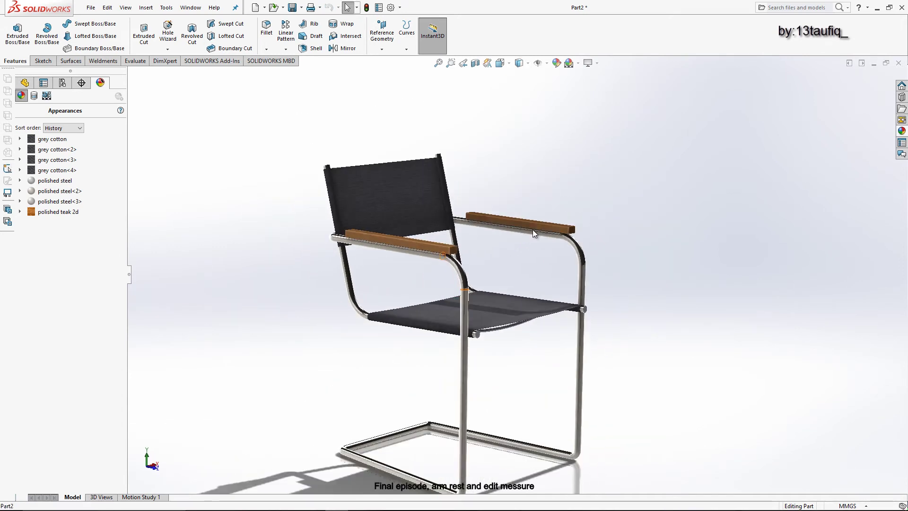
pyautogui.click(888, 7)
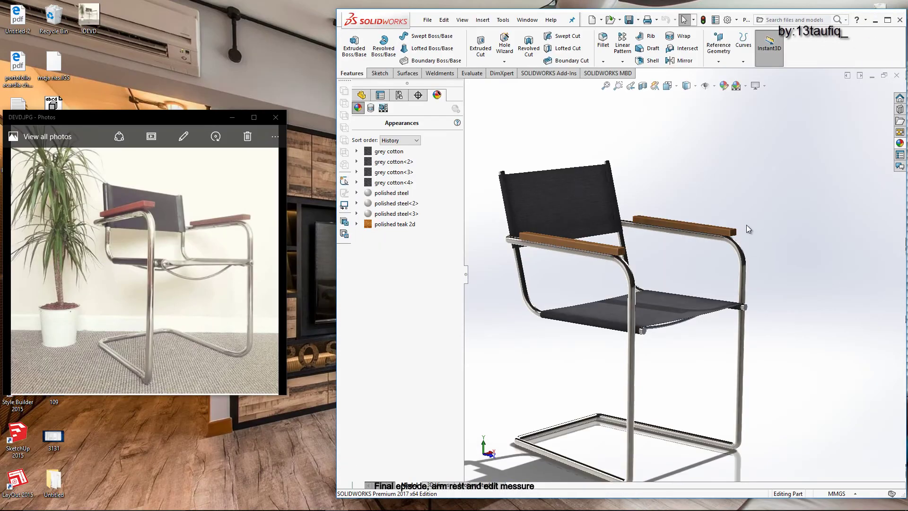
# Step: Collapse the side panel and orbit the chair to compare it with the reference photo
pyautogui.scroll(2, 704, 284)
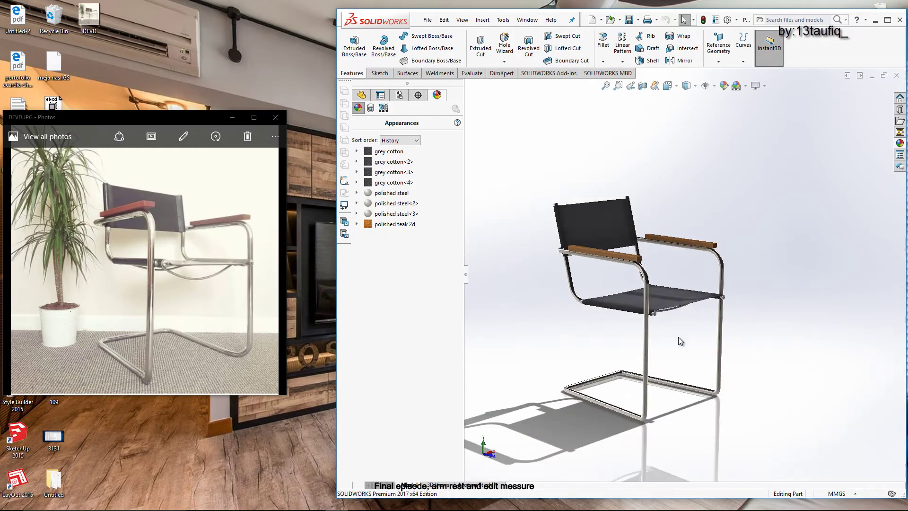
pyautogui.moveTo(678, 336)
pyautogui.mouseDown(button='middle')
pyautogui.moveTo(670, 300)
pyautogui.moveTo(659, 311)
pyautogui.moveTo(660, 295)
pyautogui.mouseUp(button='middle')
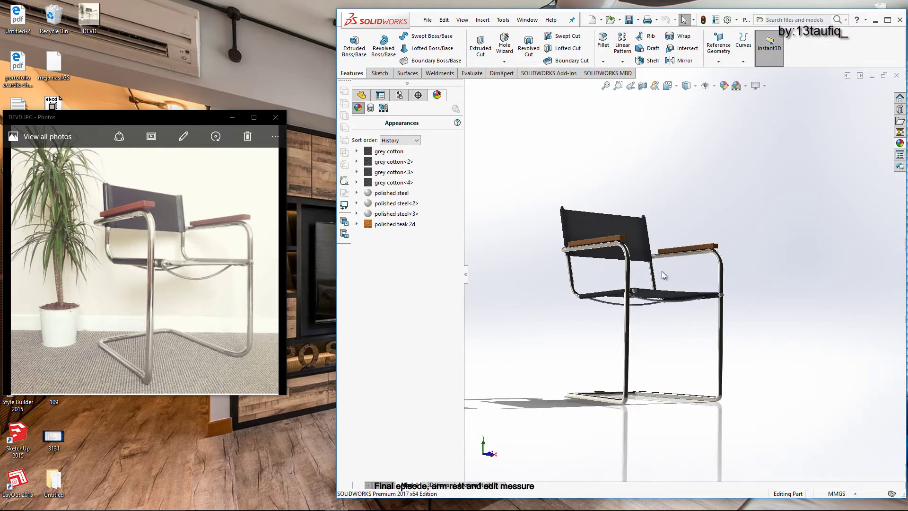
pyautogui.click(464, 276)
pyautogui.scroll(-2, 662, 312)
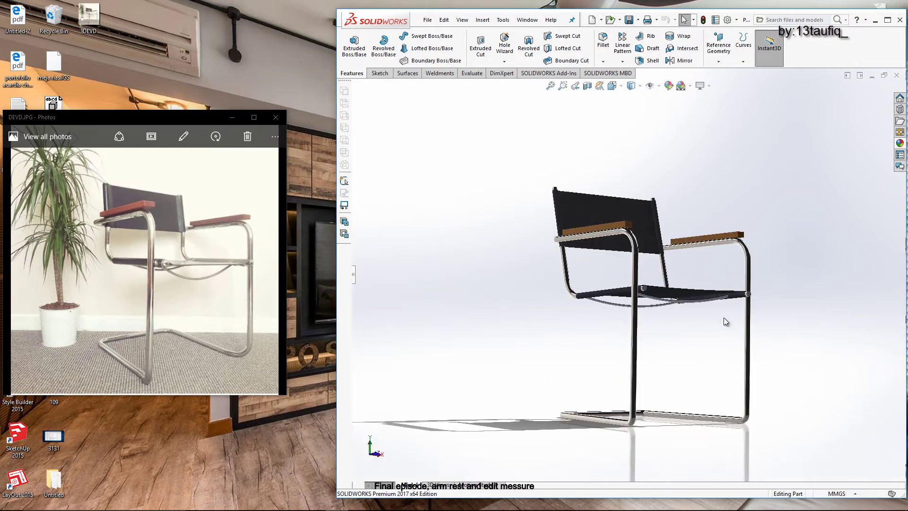
pyautogui.moveTo(723, 317); pyautogui.dragTo(721, 326, button='middle')
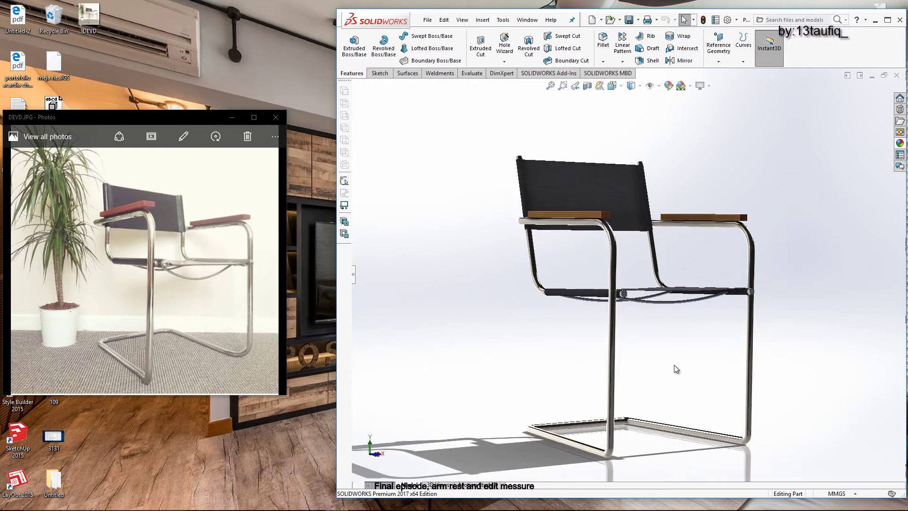
pyautogui.scroll(2, 674, 365)
pyautogui.moveTo(676, 359); pyautogui.dragTo(678, 367, button='middle')
pyautogui.scroll(-3, 679, 269)
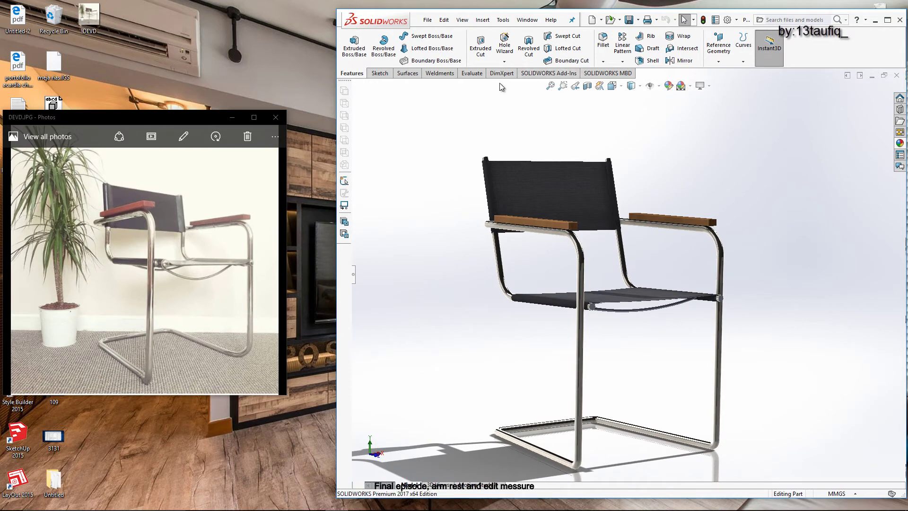
# Step: Enable the PhotoView 360 add-in through Tools > Add-Ins
pyautogui.click(504, 22)
pyautogui.moveTo(521, 410)
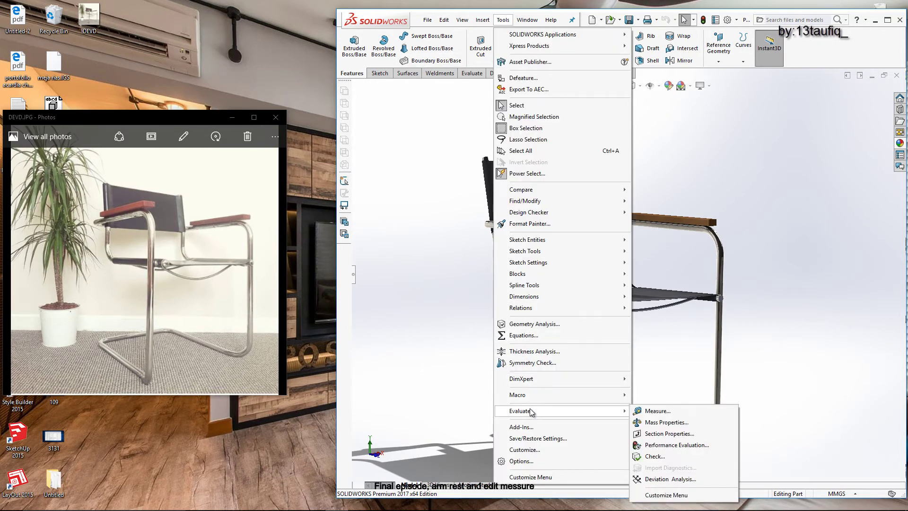
pyautogui.click(536, 427)
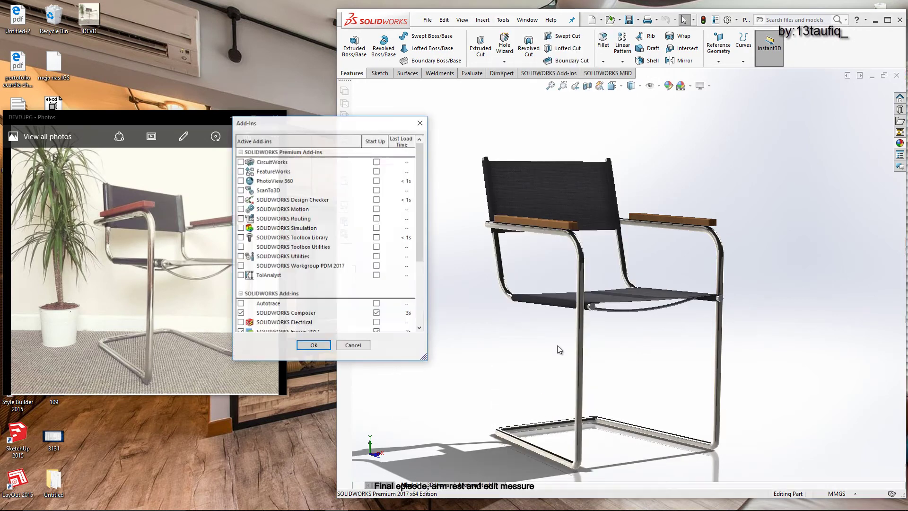
pyautogui.click(241, 181)
pyautogui.click(313, 346)
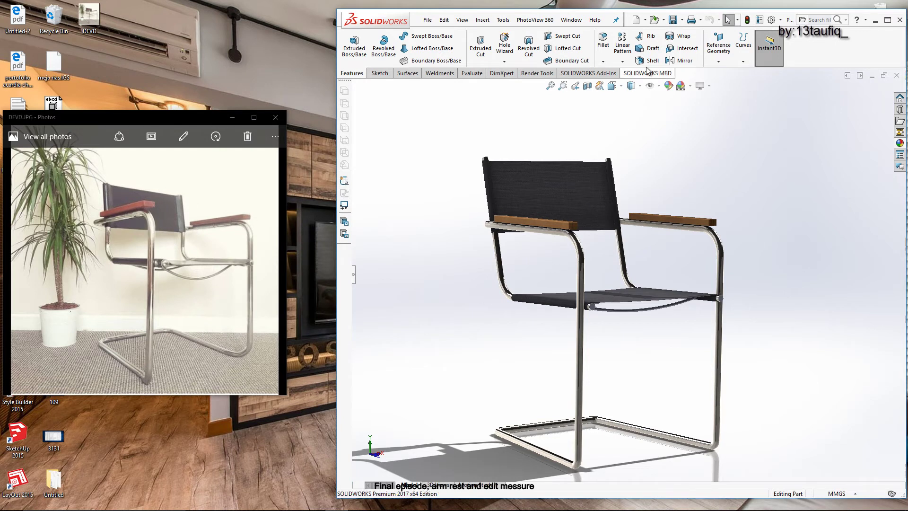
# Step: Try a different display style for the chair from the Display Style flyout
pyautogui.click(633, 86)
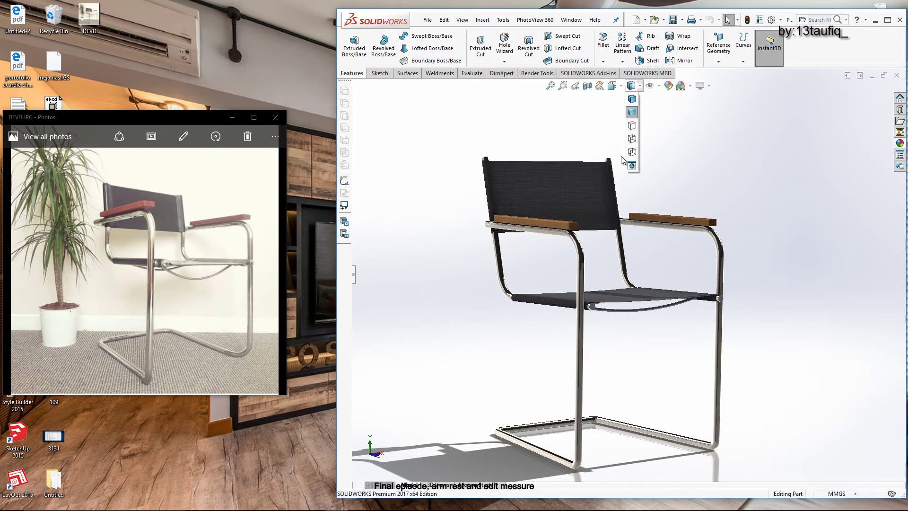
pyautogui.click(631, 165)
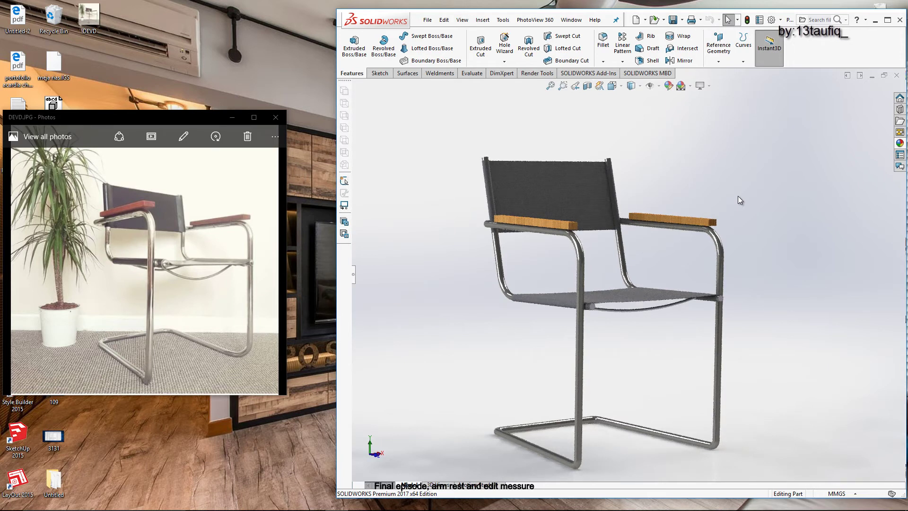
pyautogui.click(639, 86)
# Step: Return to shaded display and select the armrest sketch to show its dimensions
pyautogui.click(634, 103)
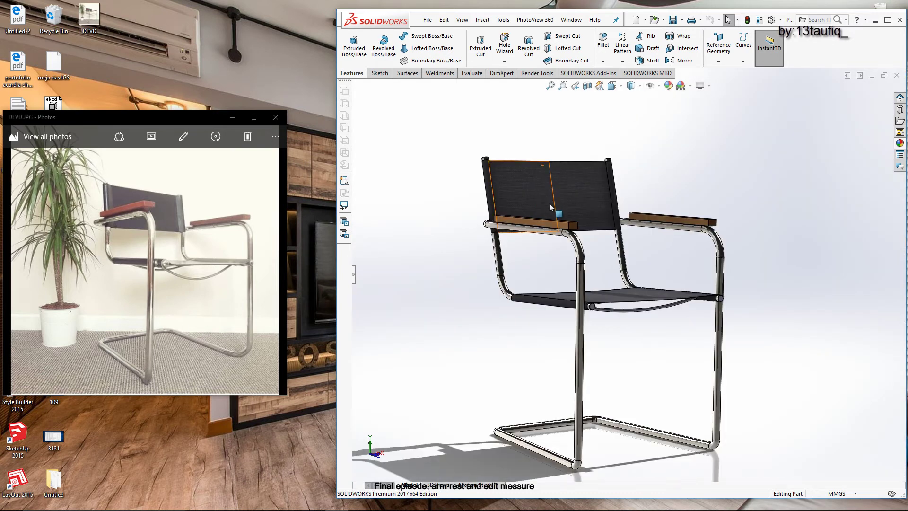
pyautogui.click(560, 224)
pyautogui.moveTo(564, 223); pyautogui.dragTo(606, 410, button='middle')
pyautogui.scroll(-2, 608, 412)
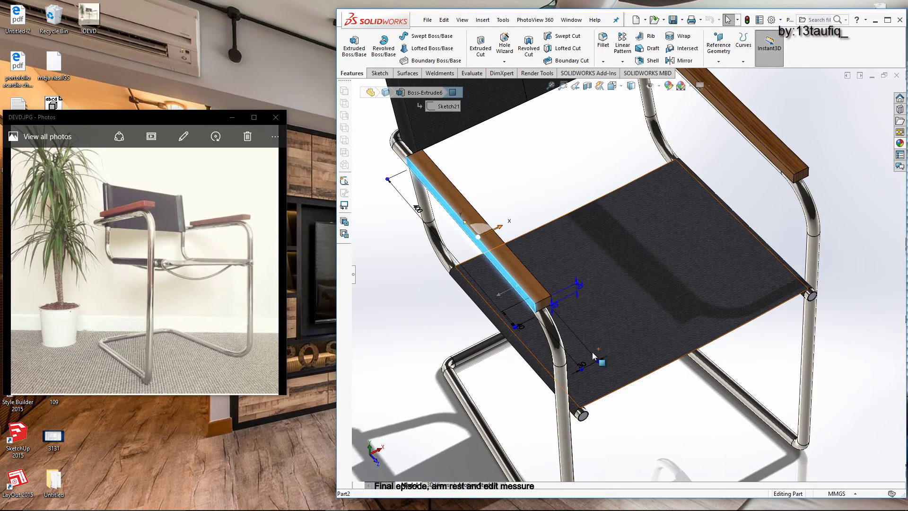
pyautogui.scroll(-4, 614, 406)
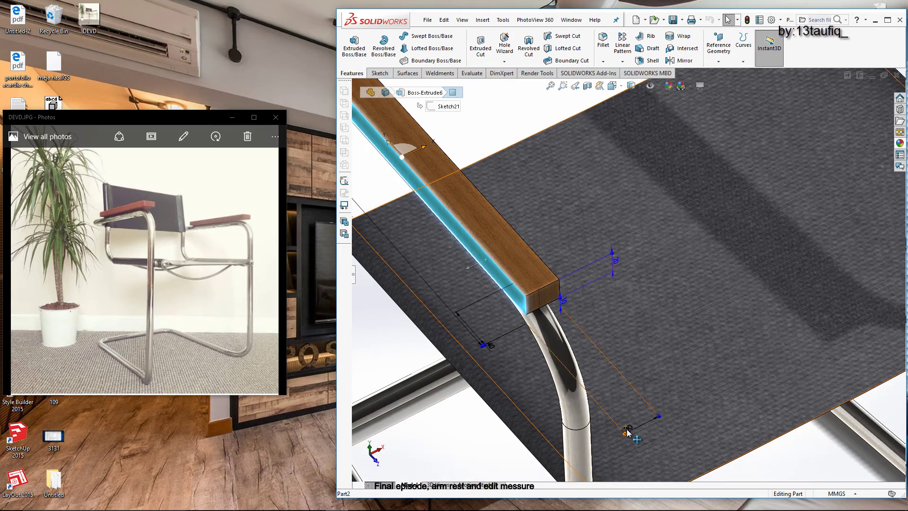
pyautogui.click(637, 403)
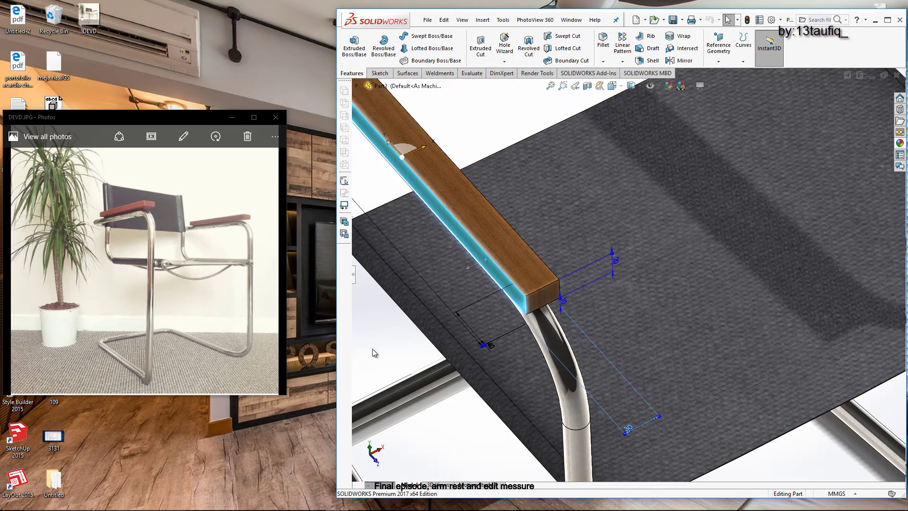
# Step: Change the armrest's 30 mm dimension to 40 mm, with the SOLIDWORKS window maximized
pyautogui.click(352, 276)
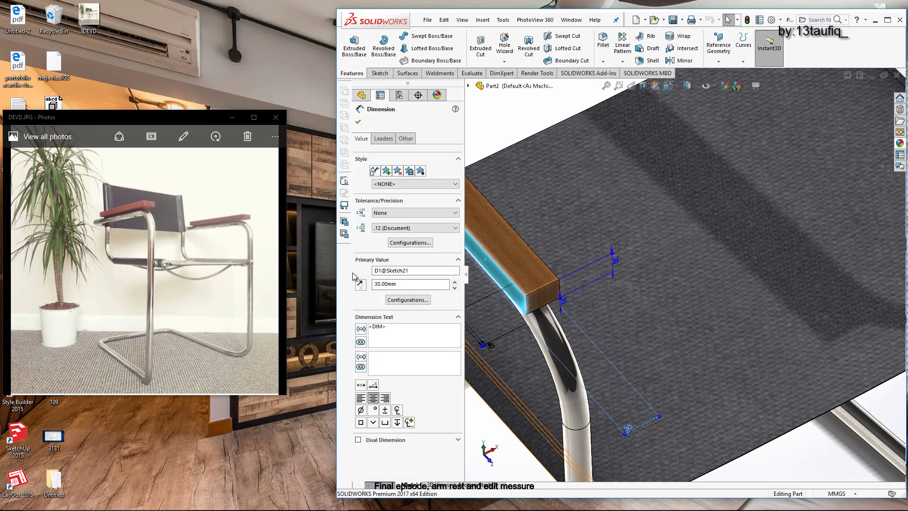
pyautogui.write('40')
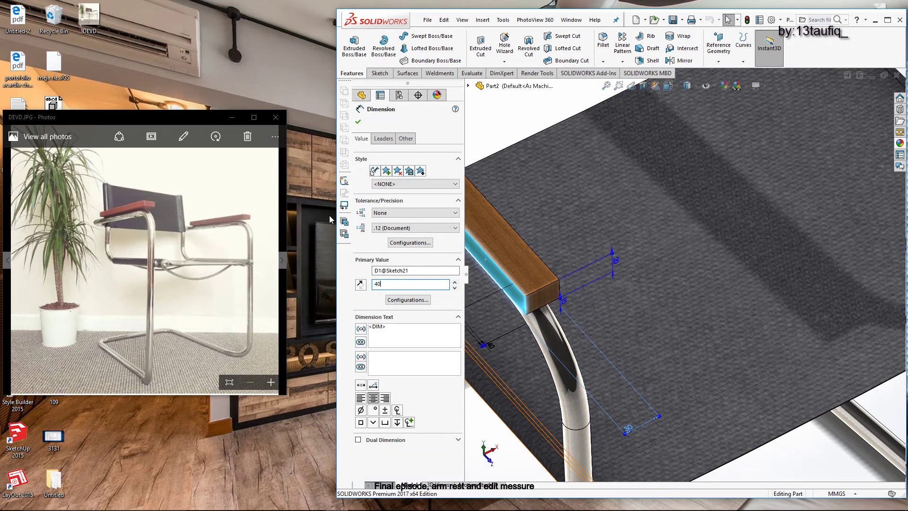
pyautogui.press('Return')
pyautogui.click(358, 122)
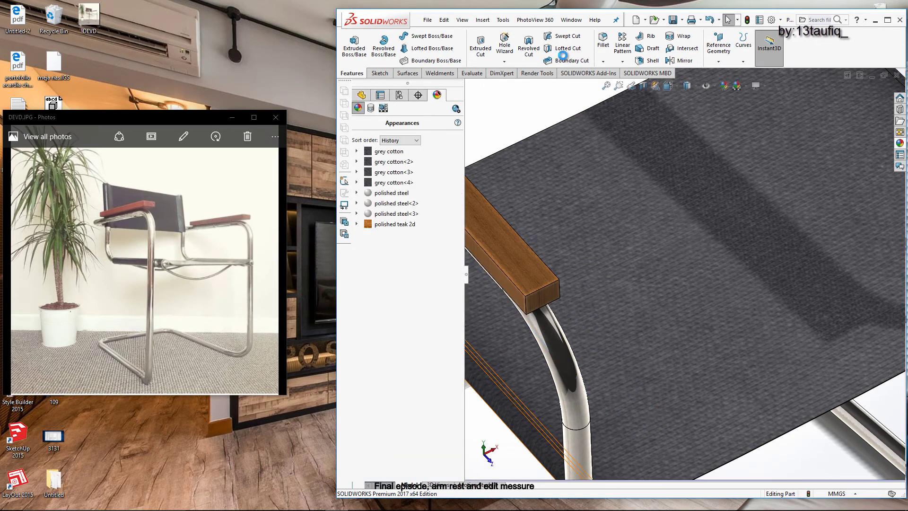
pyautogui.scroll(2, 588, 98)
pyautogui.scroll(2, 615, 137)
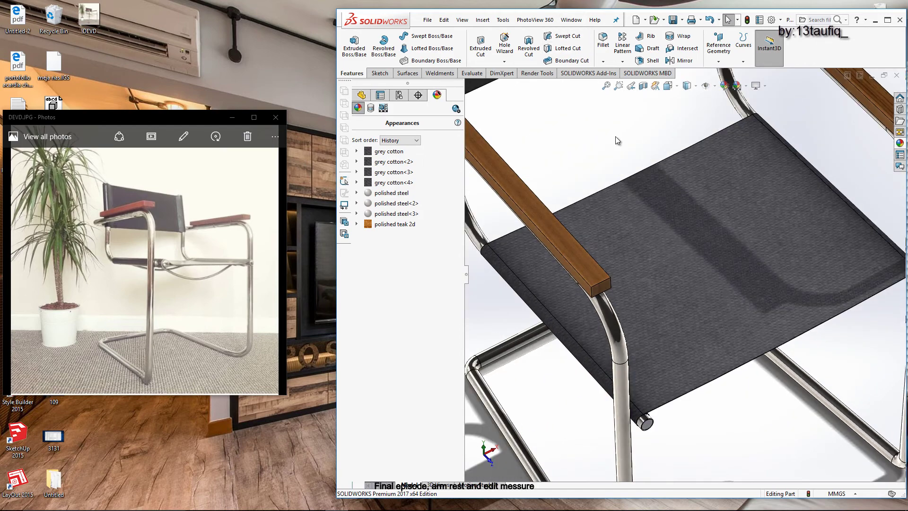
pyautogui.scroll(3, 615, 136)
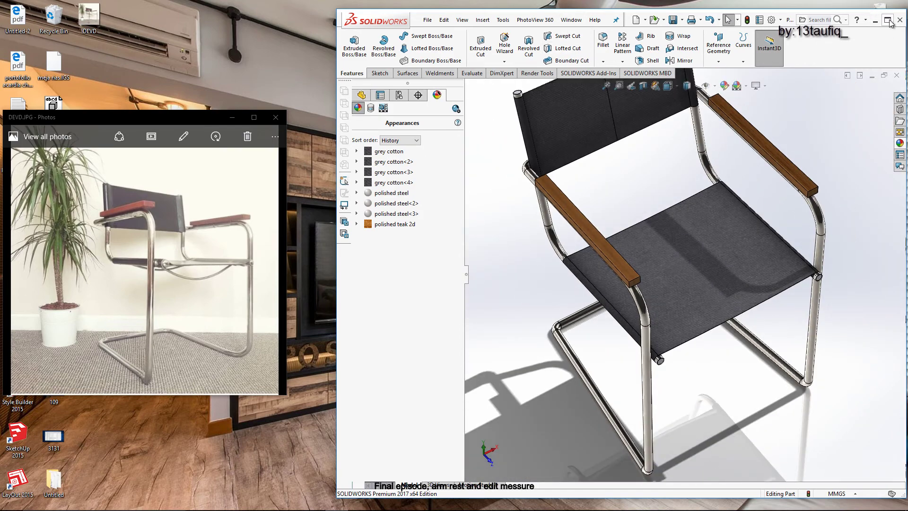
pyautogui.click(888, 20)
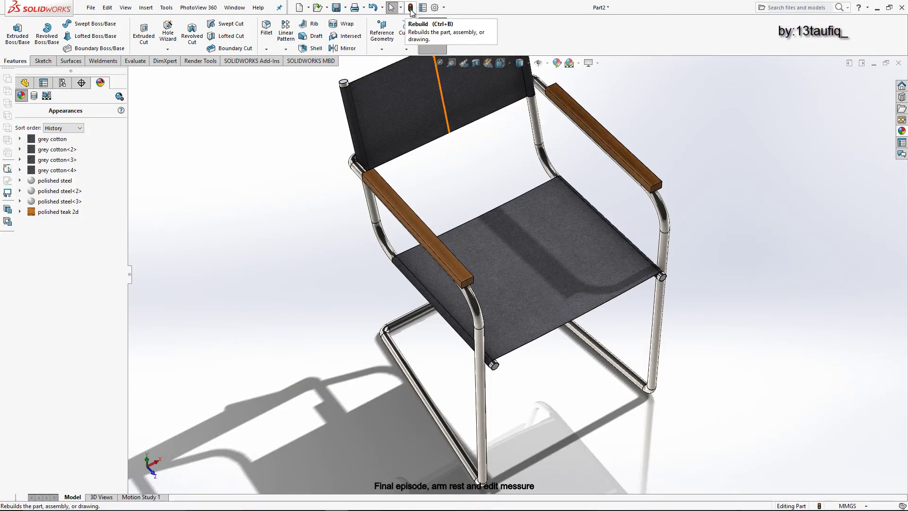
# Step: Rebuild the part and apply Metal > Chrome chromium plate to the first frame pipe
pyautogui.click(410, 10)
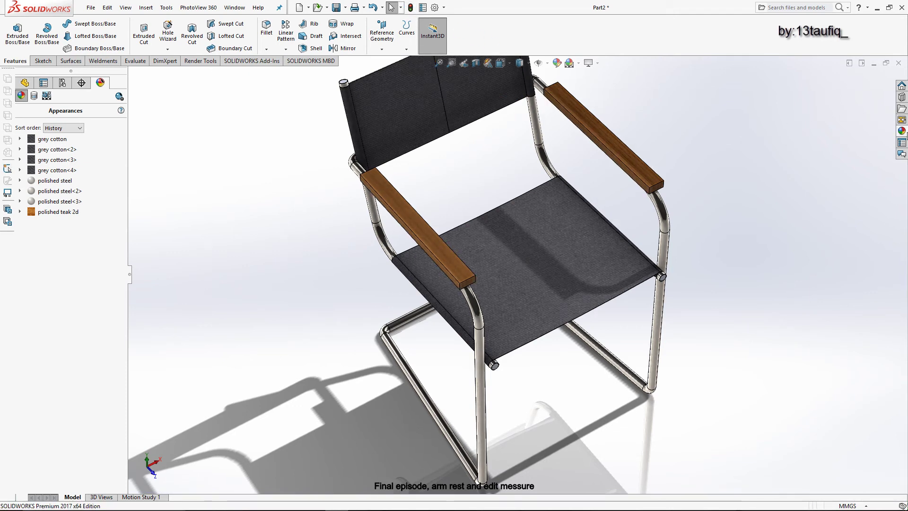
pyautogui.click(901, 132)
pyautogui.scroll(-3, 810, 142)
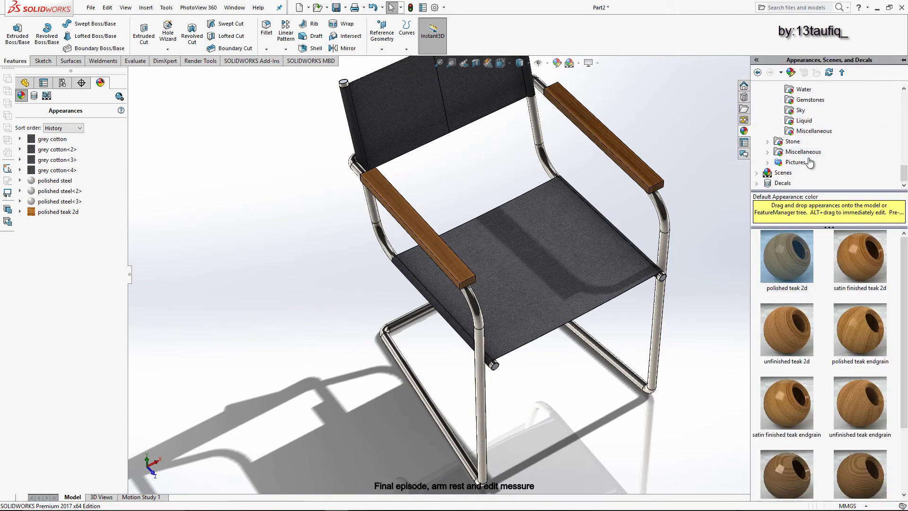
pyautogui.scroll(3, 809, 156)
pyautogui.scroll(3, 808, 147)
pyautogui.scroll(3, 806, 138)
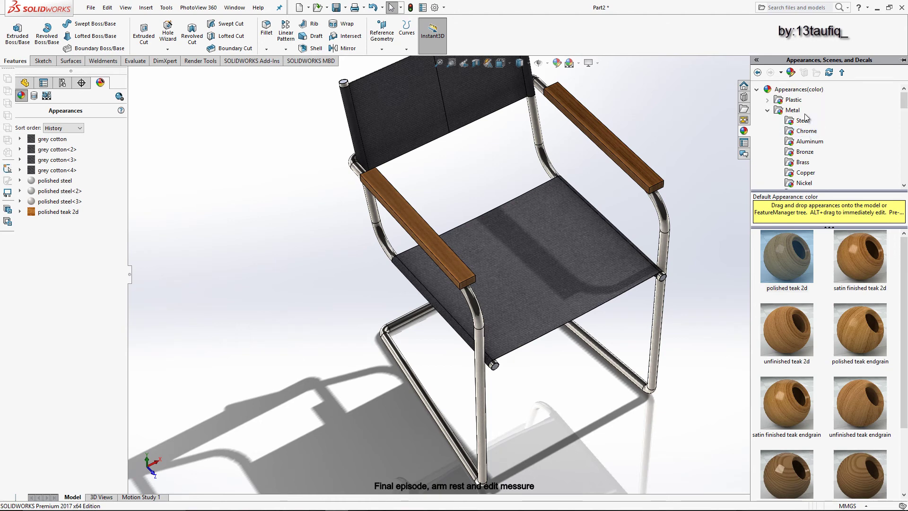
pyautogui.click(801, 120)
pyautogui.click(806, 131)
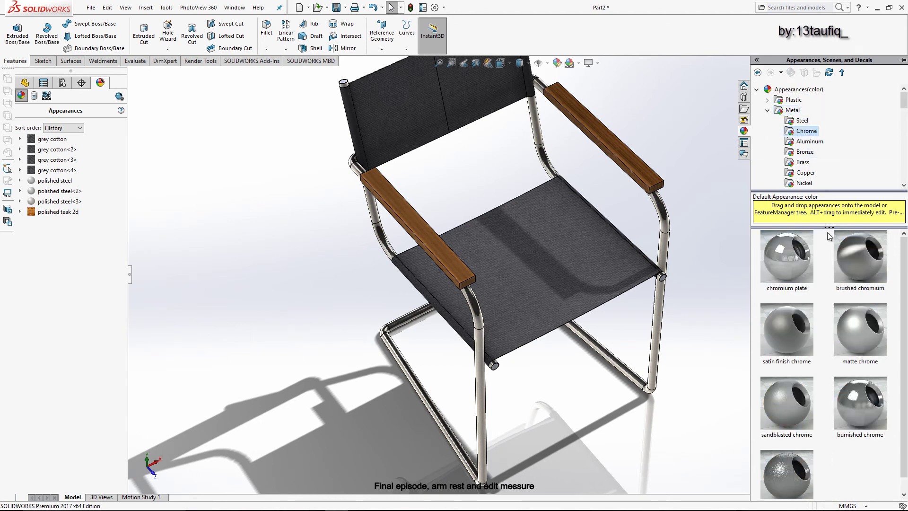
pyautogui.moveTo(591, 295); pyautogui.dragTo(604, 249, button='middle')
pyautogui.moveTo(765, 254); pyautogui.dragTo(649, 218)
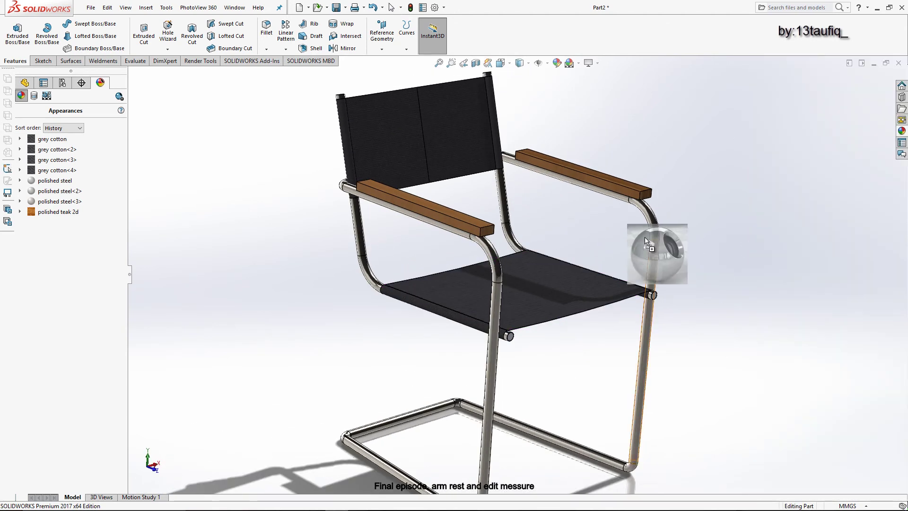
pyautogui.click(650, 219)
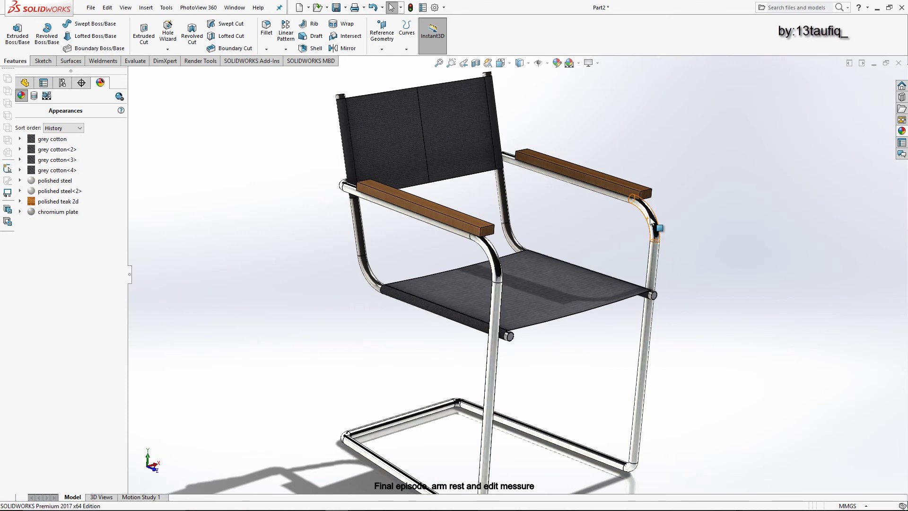
# Step: Apply chromium plate to both back pipes of the frame
pyautogui.click(902, 132)
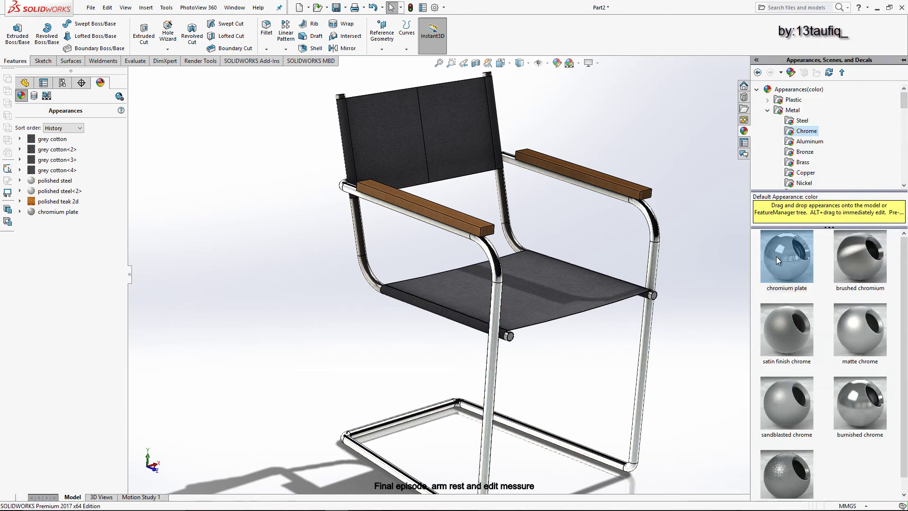
pyautogui.moveTo(778, 260); pyautogui.dragTo(360, 230)
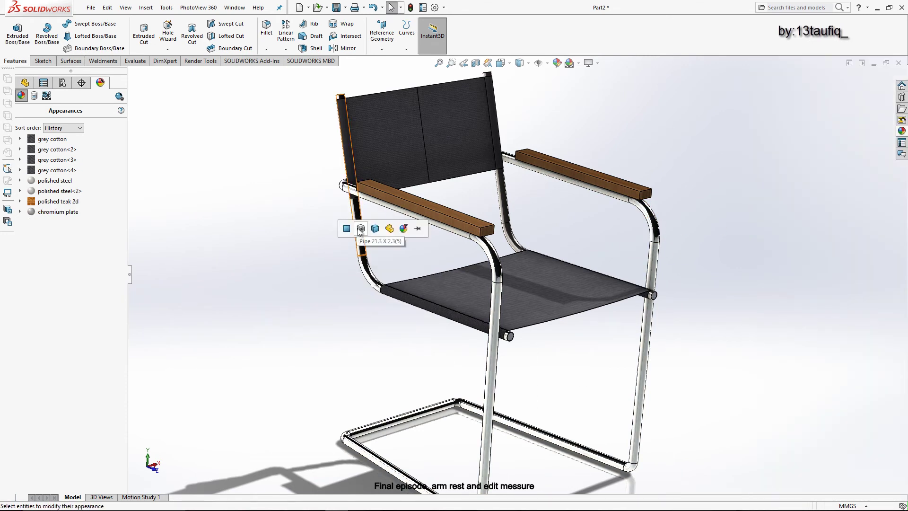
pyautogui.click(361, 229)
pyautogui.click(901, 132)
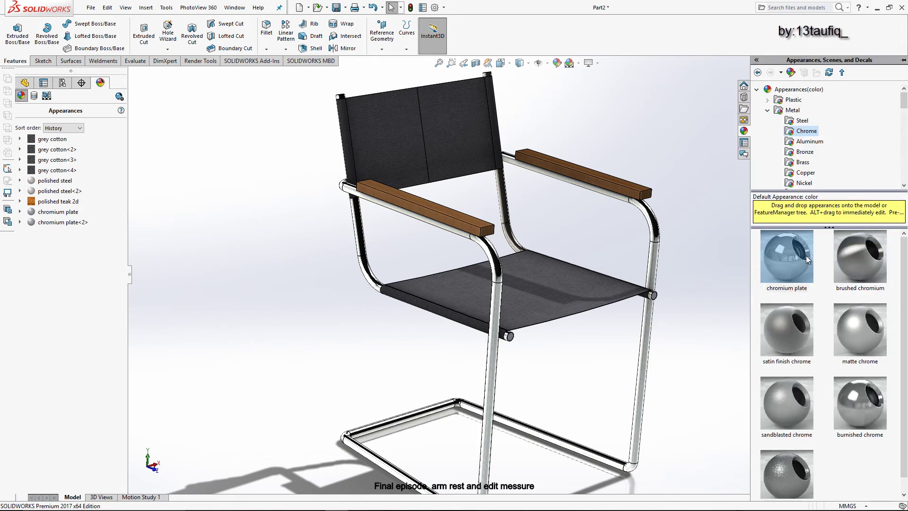
pyautogui.moveTo(778, 260)
pyautogui.mouseDown()
pyautogui.moveTo(502, 203)
pyautogui.moveTo(513, 217)
pyautogui.mouseUp()
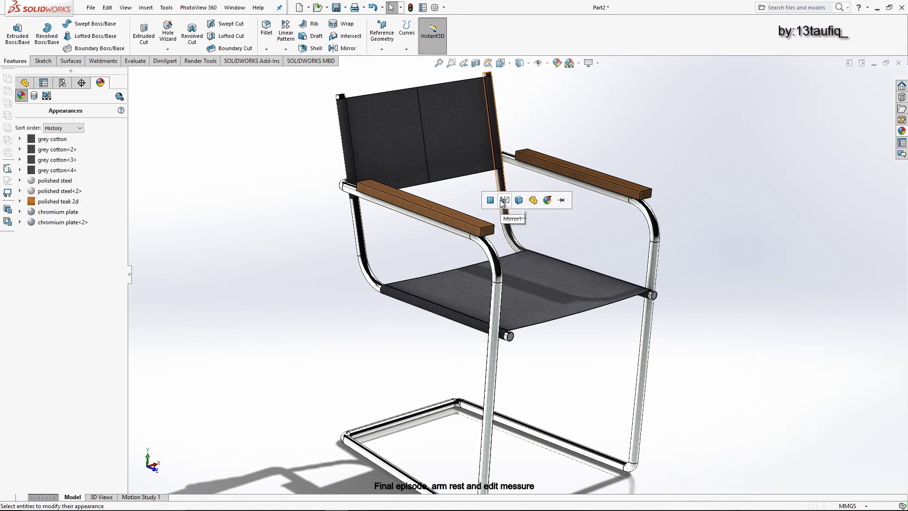
pyautogui.click(521, 201)
pyautogui.scroll(-5, 520, 201)
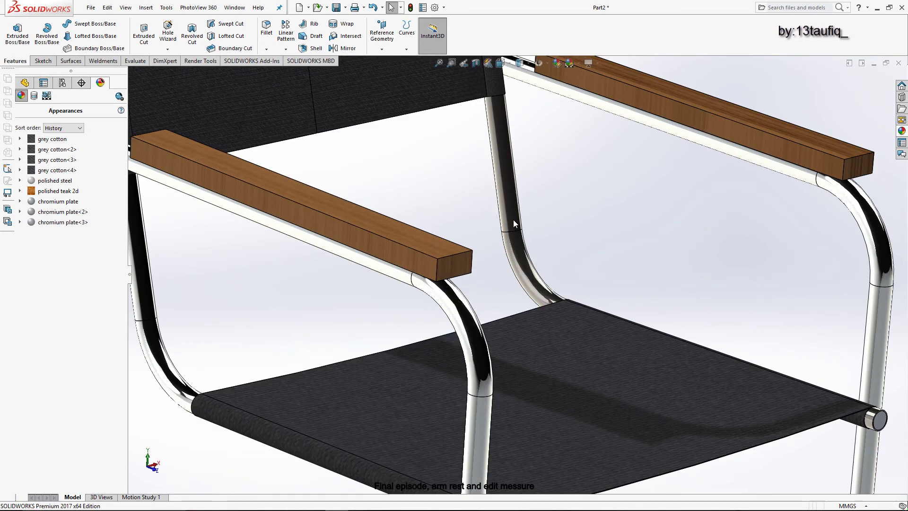
# Step: Delete the leftover polished steel appearance and apply chromium plate to the back frame tube
pyautogui.click(514, 210)
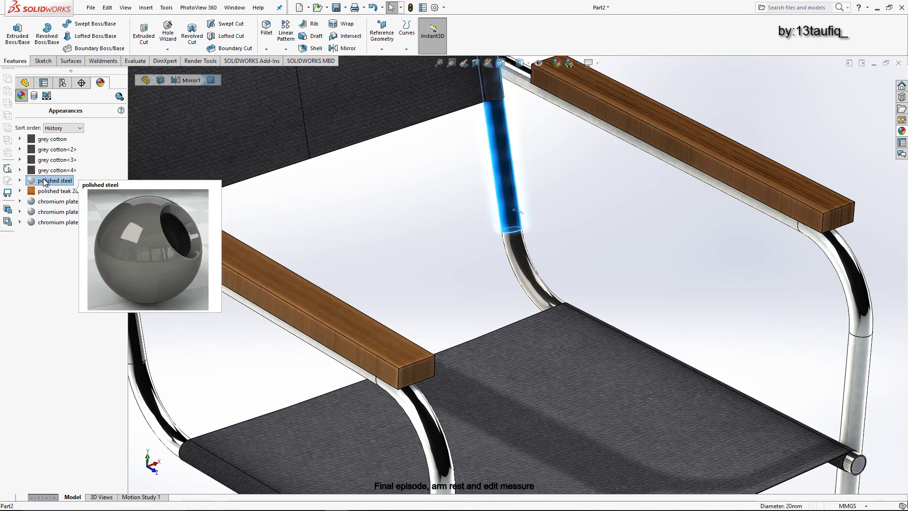
pyautogui.press('Delete')
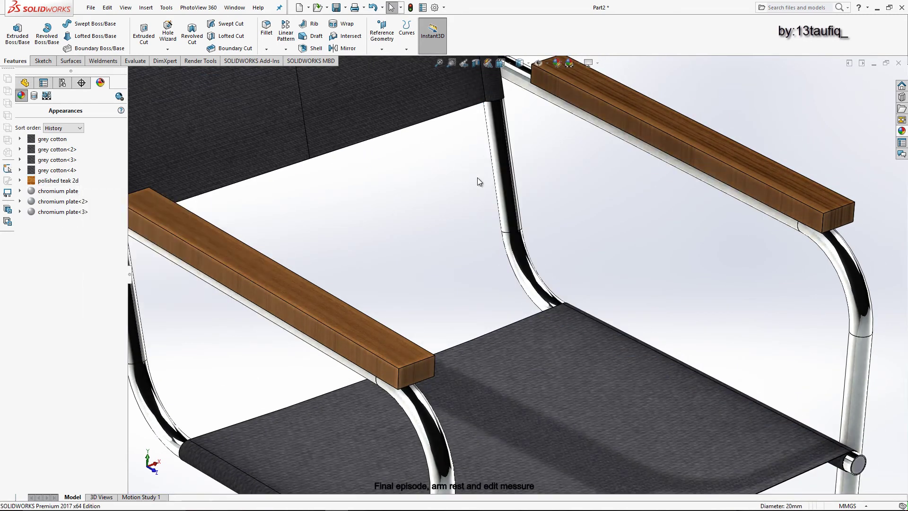
pyautogui.click(901, 131)
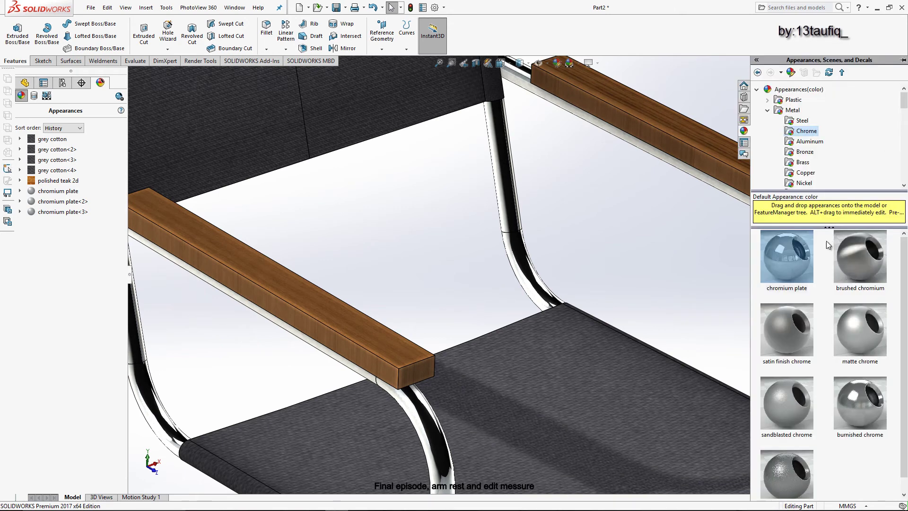
pyautogui.moveTo(828, 260)
pyautogui.mouseDown()
pyautogui.moveTo(580, 235)
pyautogui.moveTo(518, 196)
pyautogui.mouseUp()
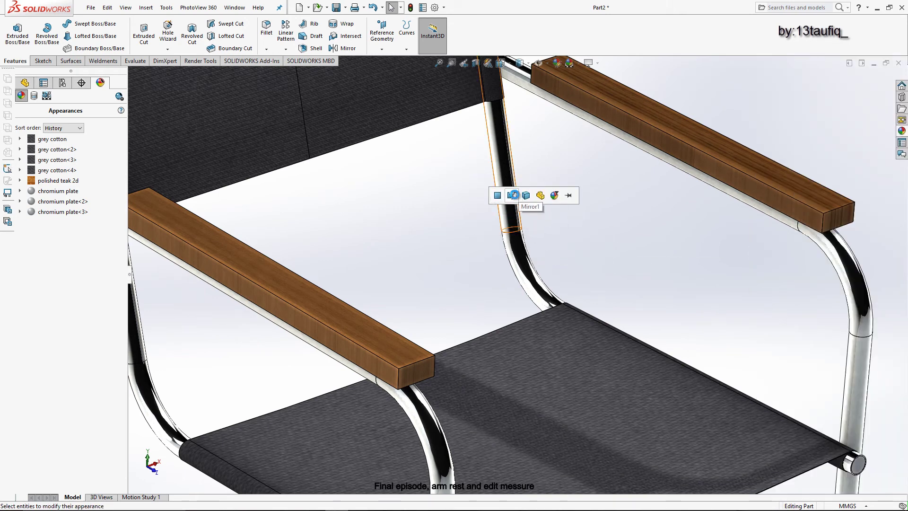
pyautogui.click(513, 195)
# Step: Apply chromium plate to the seat's side rod and front rod, then zoom to fit
pyautogui.scroll(5, 547, 245)
pyautogui.scroll(-3, 654, 350)
pyautogui.scroll(-3, 693, 340)
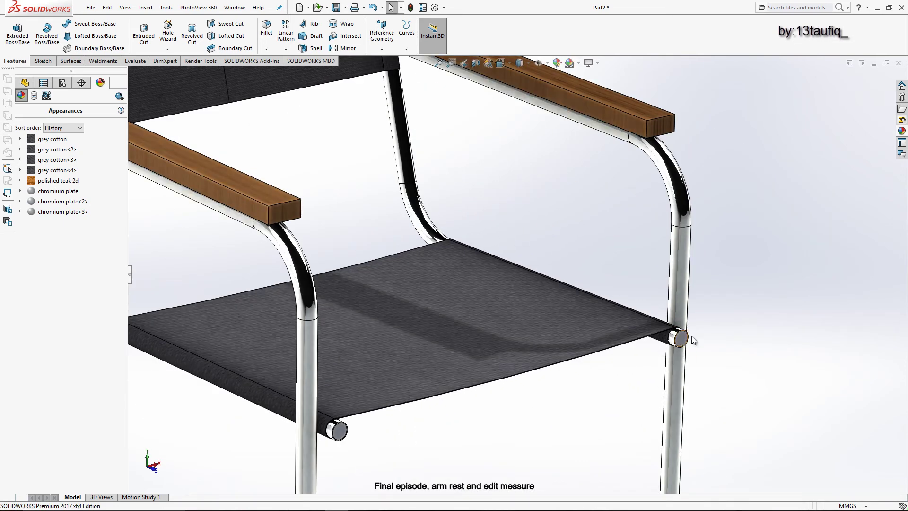
pyautogui.click(897, 136)
pyautogui.moveTo(783, 267); pyautogui.dragTo(686, 339)
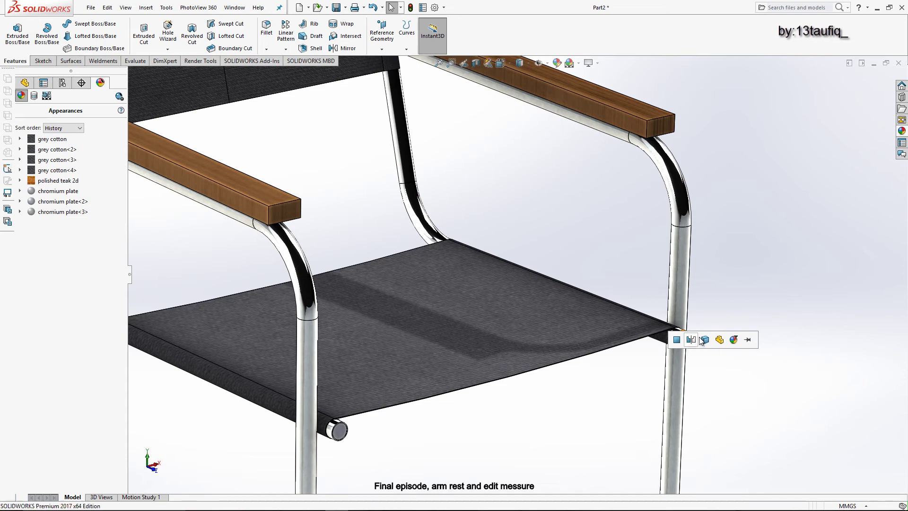
pyautogui.click(901, 131)
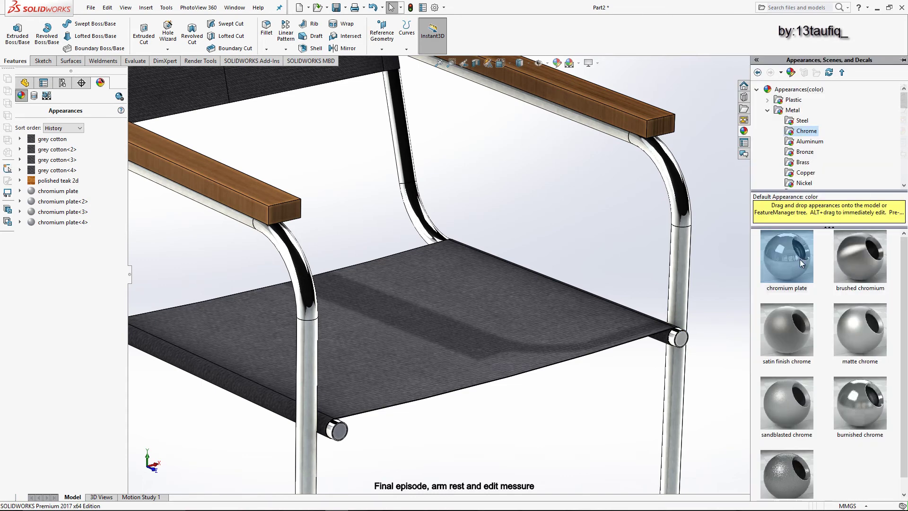
pyautogui.moveTo(799, 259); pyautogui.dragTo(356, 448)
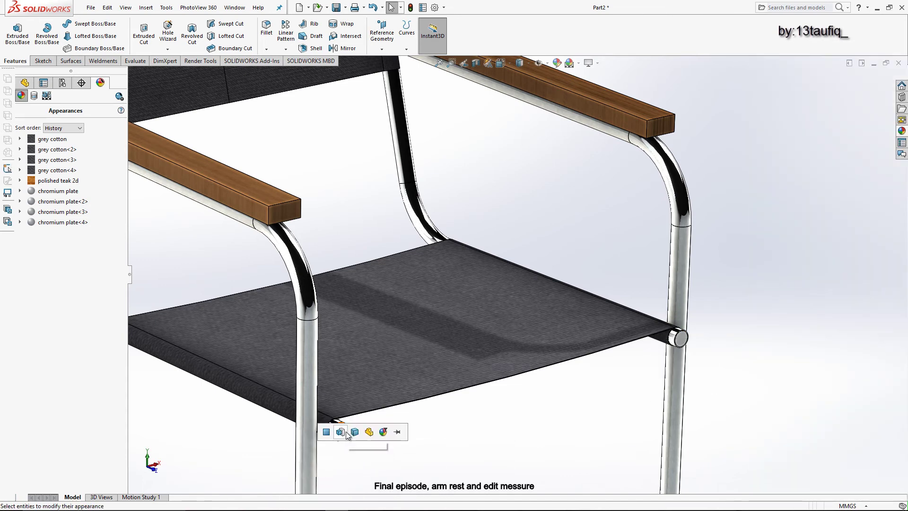
pyautogui.press('f')
pyautogui.click(591, 63)
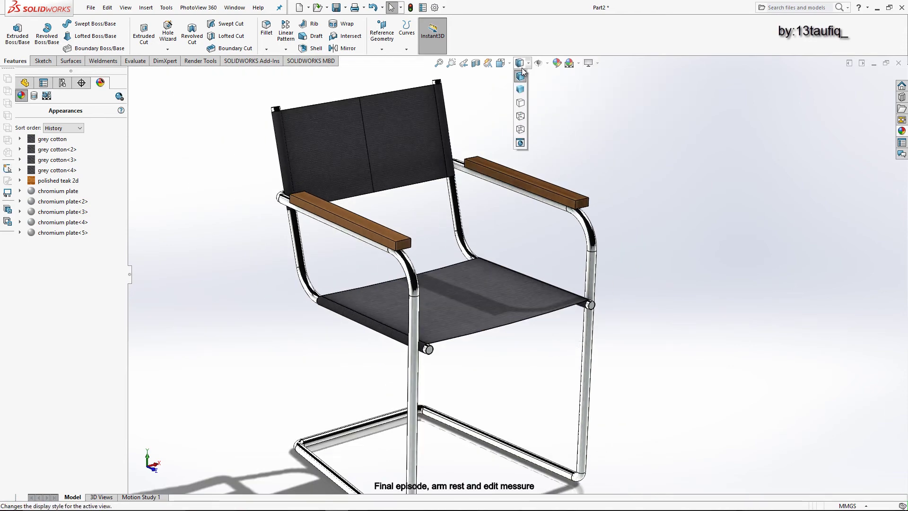
# Step: Show the chair in Isometric view and switch to the PhotoView realistic rendered preview
pyautogui.click(502, 64)
pyautogui.click(554, 91)
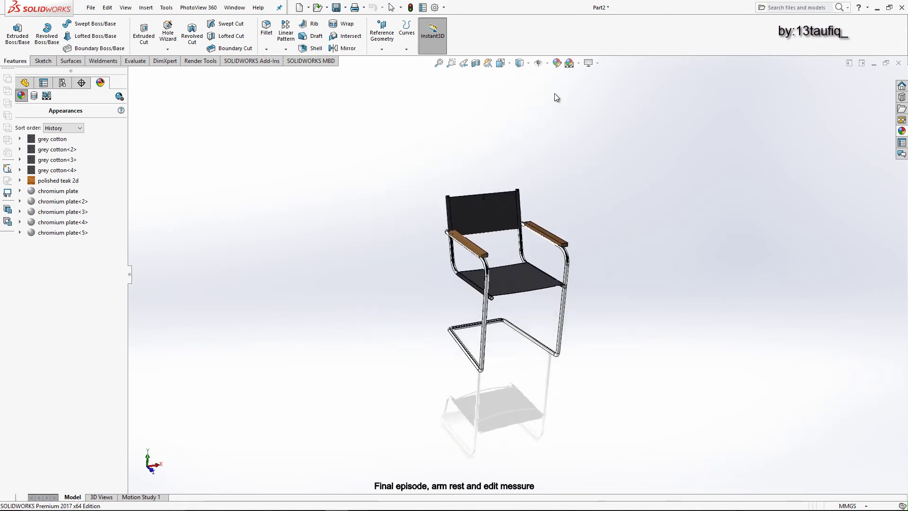
pyautogui.moveTo(704, 318)
pyautogui.mouseDown(button='middle')
pyautogui.moveTo(813, 308)
pyautogui.moveTo(779, 290)
pyautogui.mouseUp(button='middle')
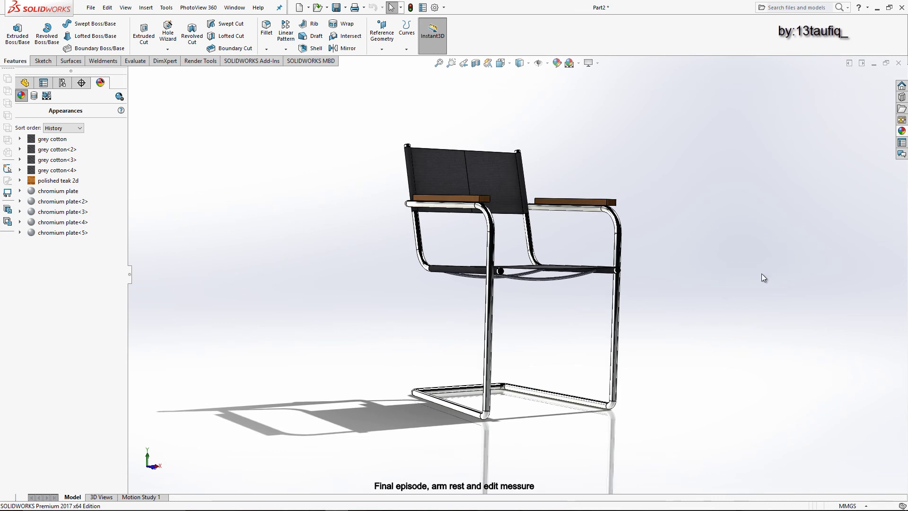
pyautogui.click(529, 63)
pyautogui.click(520, 143)
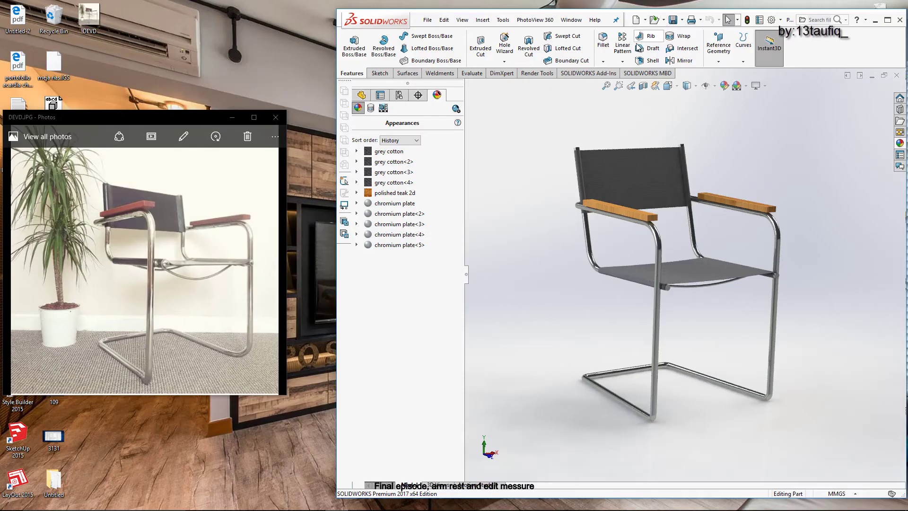
# Step: Return the chair to Shaded With Edges display and show the FeatureManager tree
pyautogui.click(698, 86)
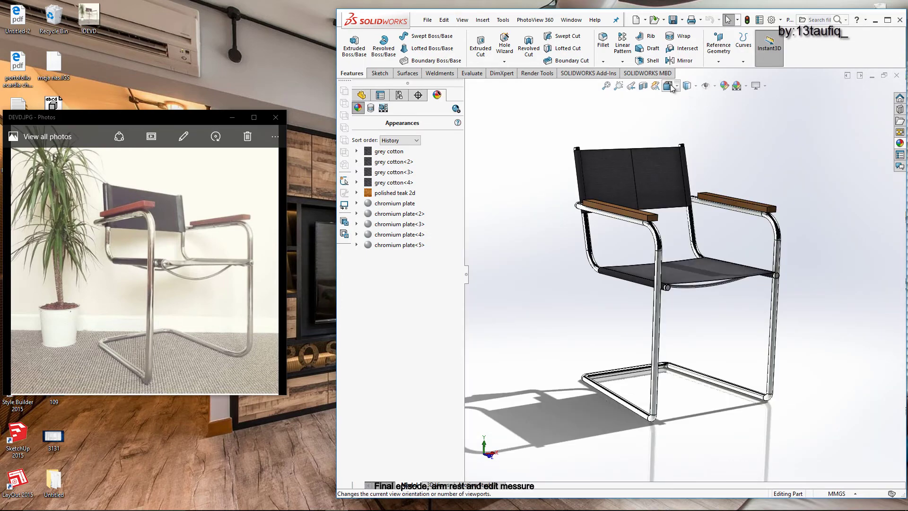
pyautogui.click(669, 86)
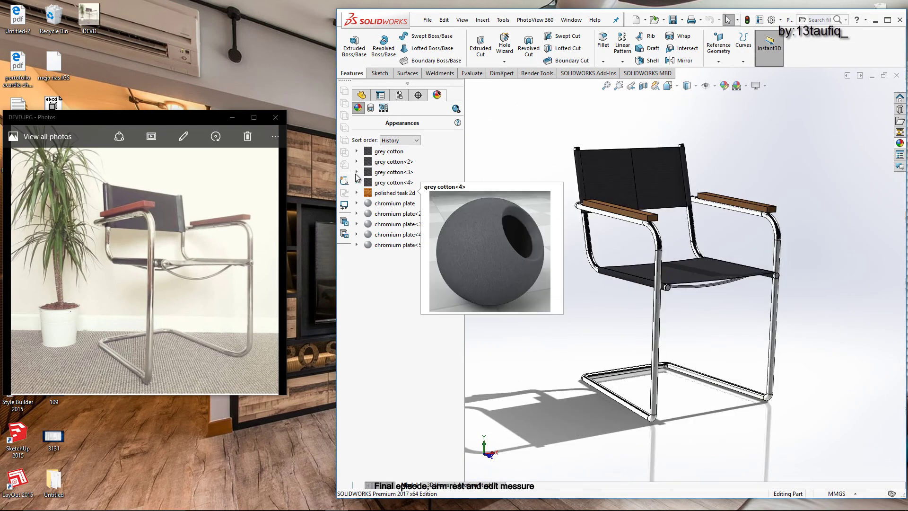
pyautogui.click(362, 94)
pyautogui.scroll(3, 388, 190)
pyautogui.scroll(3, 387, 175)
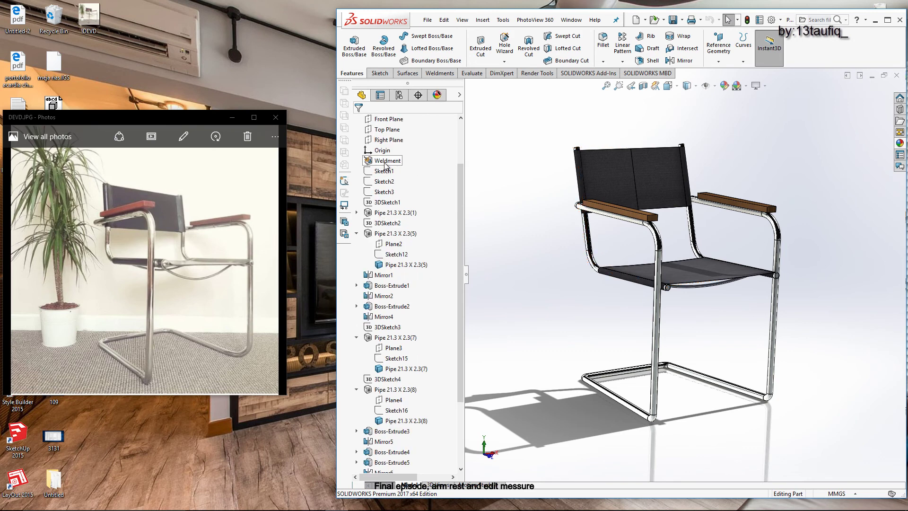
# Step: Change Sketch1's 850 mm frame dimension to 800 and rebuild
pyautogui.doubleClick(388, 172)
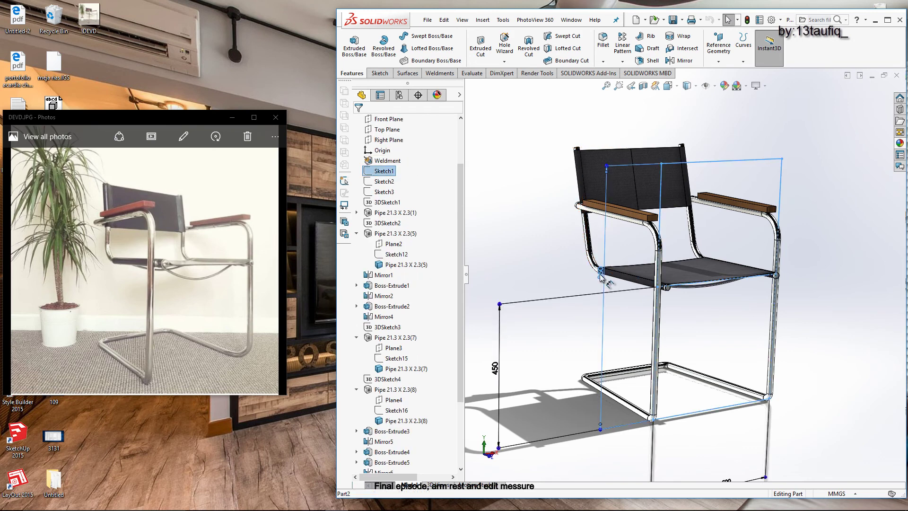
pyautogui.write('800')
pyautogui.press('Return')
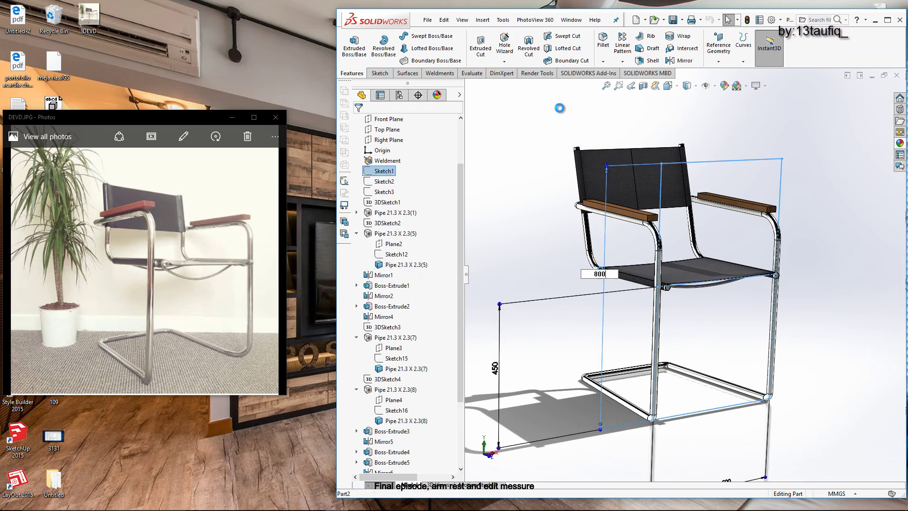
pyautogui.click(523, 215)
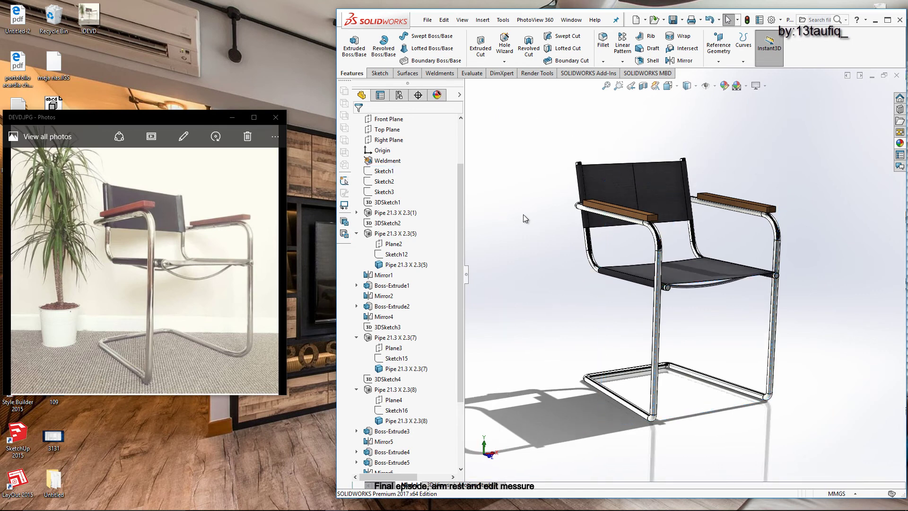
# Step: Open the backrest extrusion's definition and close it without changes
pyautogui.click(580, 184)
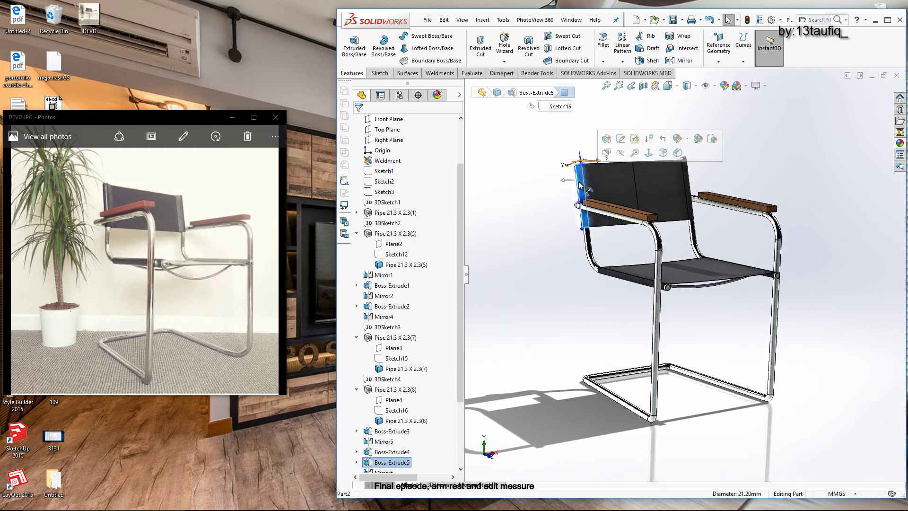
pyautogui.doubleClick(583, 205)
pyautogui.click(563, 234)
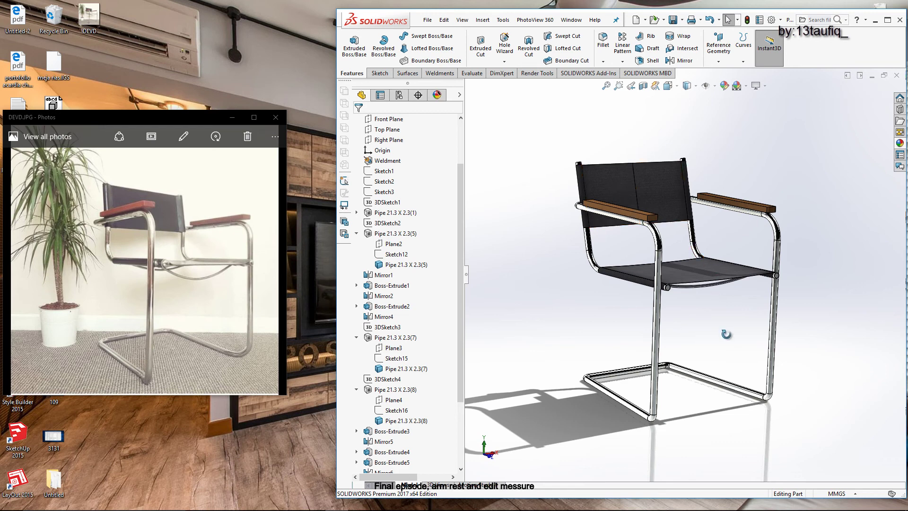
pyautogui.moveTo(727, 334); pyautogui.dragTo(726, 328, button='middle')
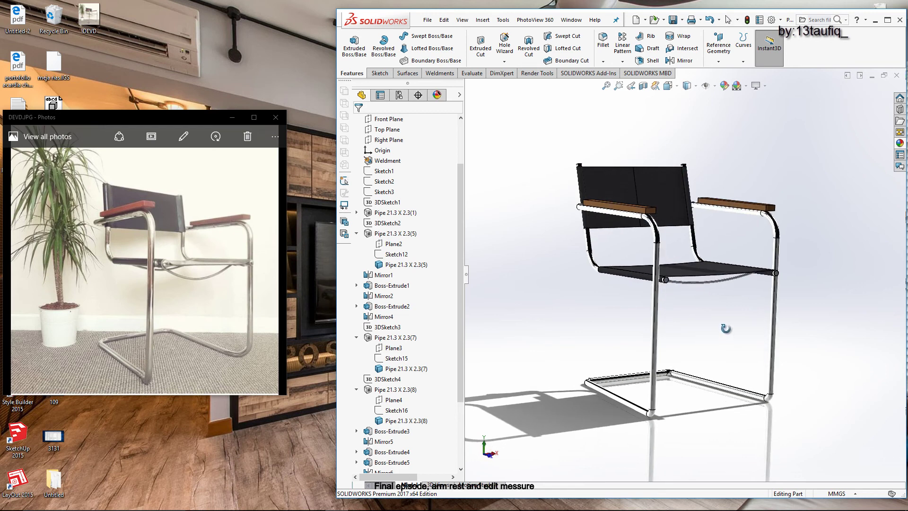
pyautogui.moveTo(475, 284); pyautogui.dragTo(790, 283, button='middle')
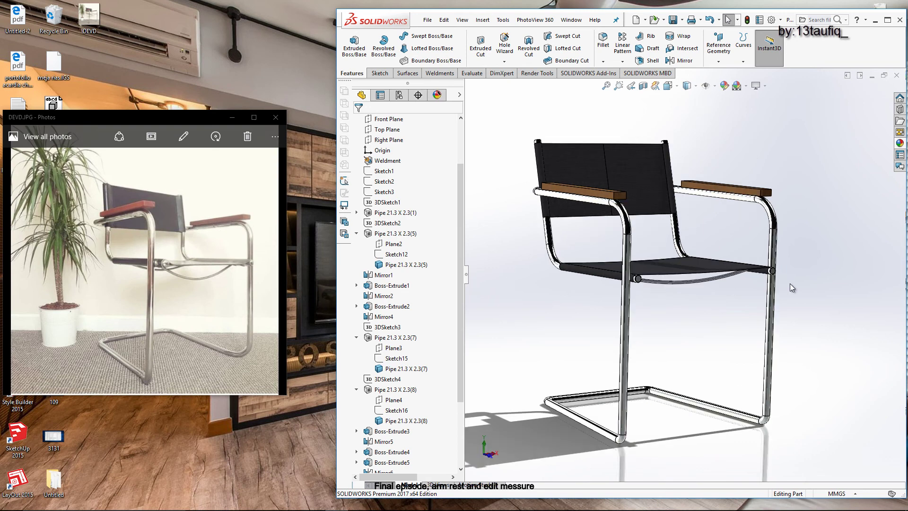
pyautogui.scroll(-2, 798, 290)
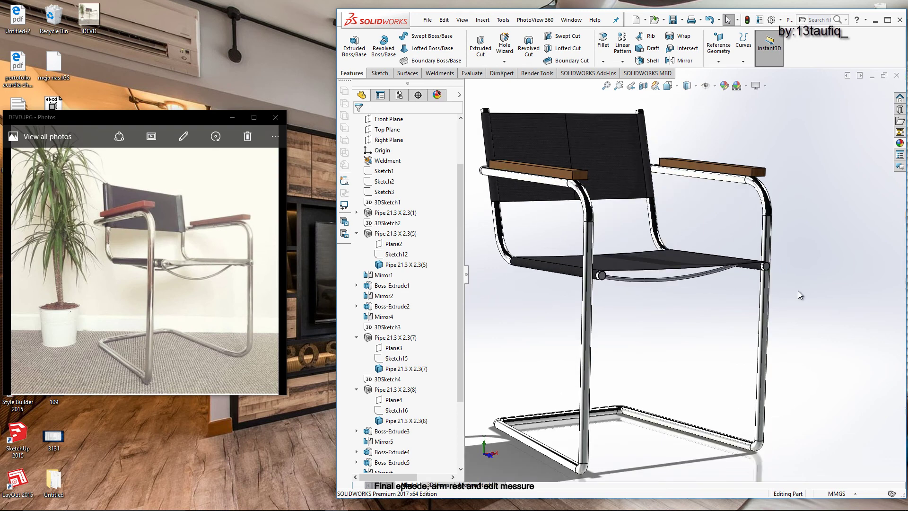
pyautogui.moveTo(798, 302)
pyautogui.keyDown('ctrl'); pyautogui.mouseDown(button='middle')
pyautogui.moveTo(830, 334)
pyautogui.moveTo(846, 318)
pyautogui.mouseUp(button='middle'); pyautogui.keyUp('ctrl')
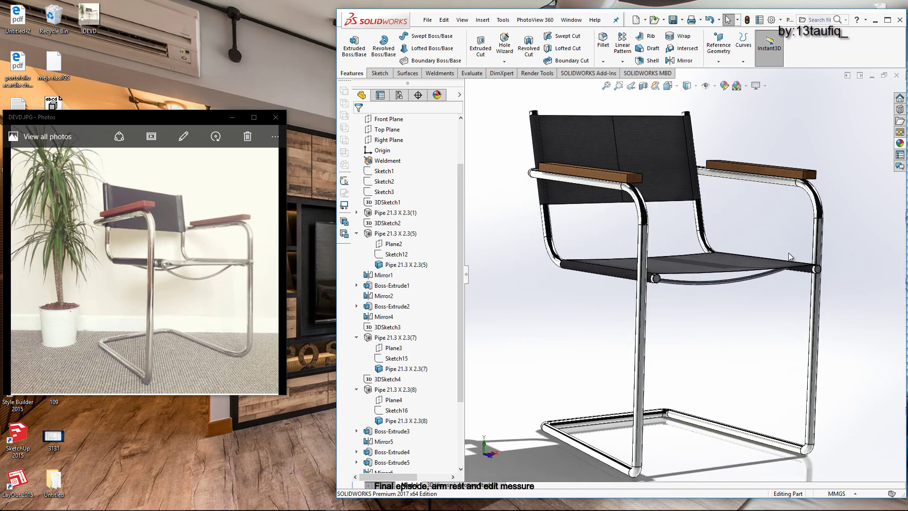